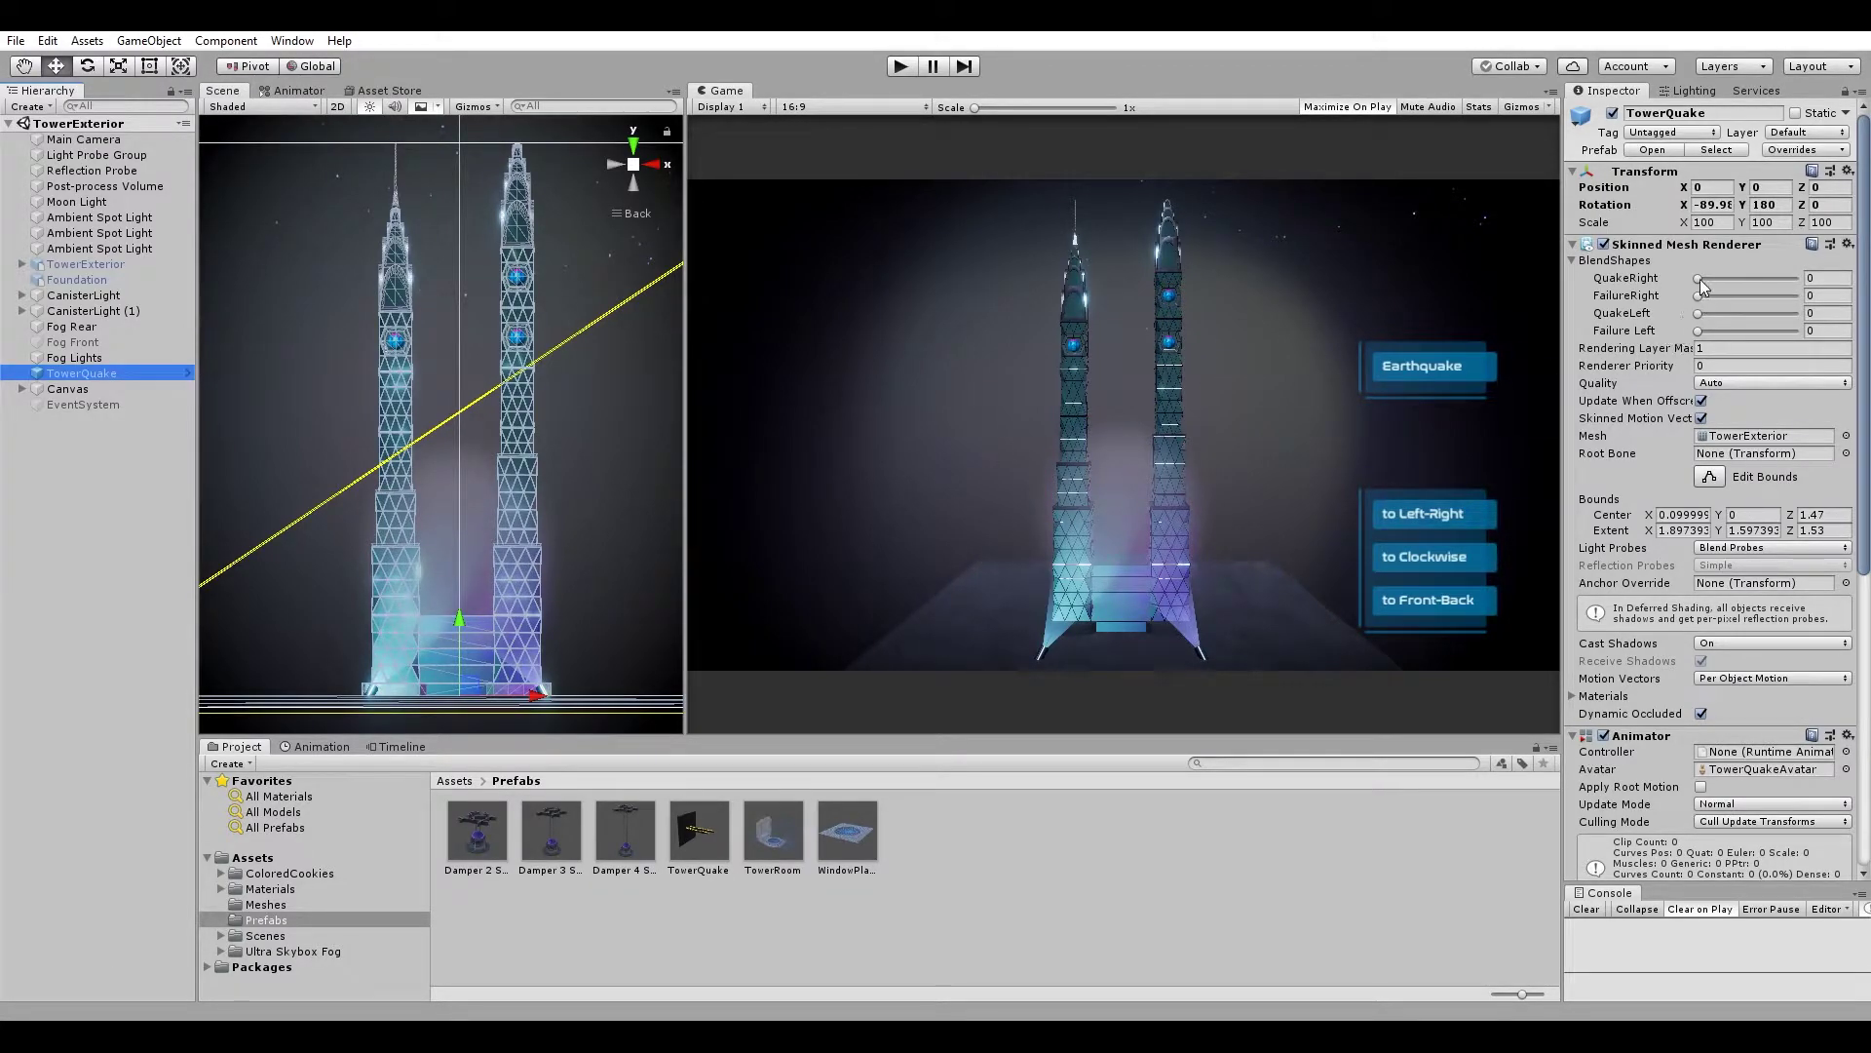
Test the QuakeRight, FailureRight and Failure Left blend shapes on the towers, then reset them to zero.
left_click_drag(1699, 280, 1787, 293)
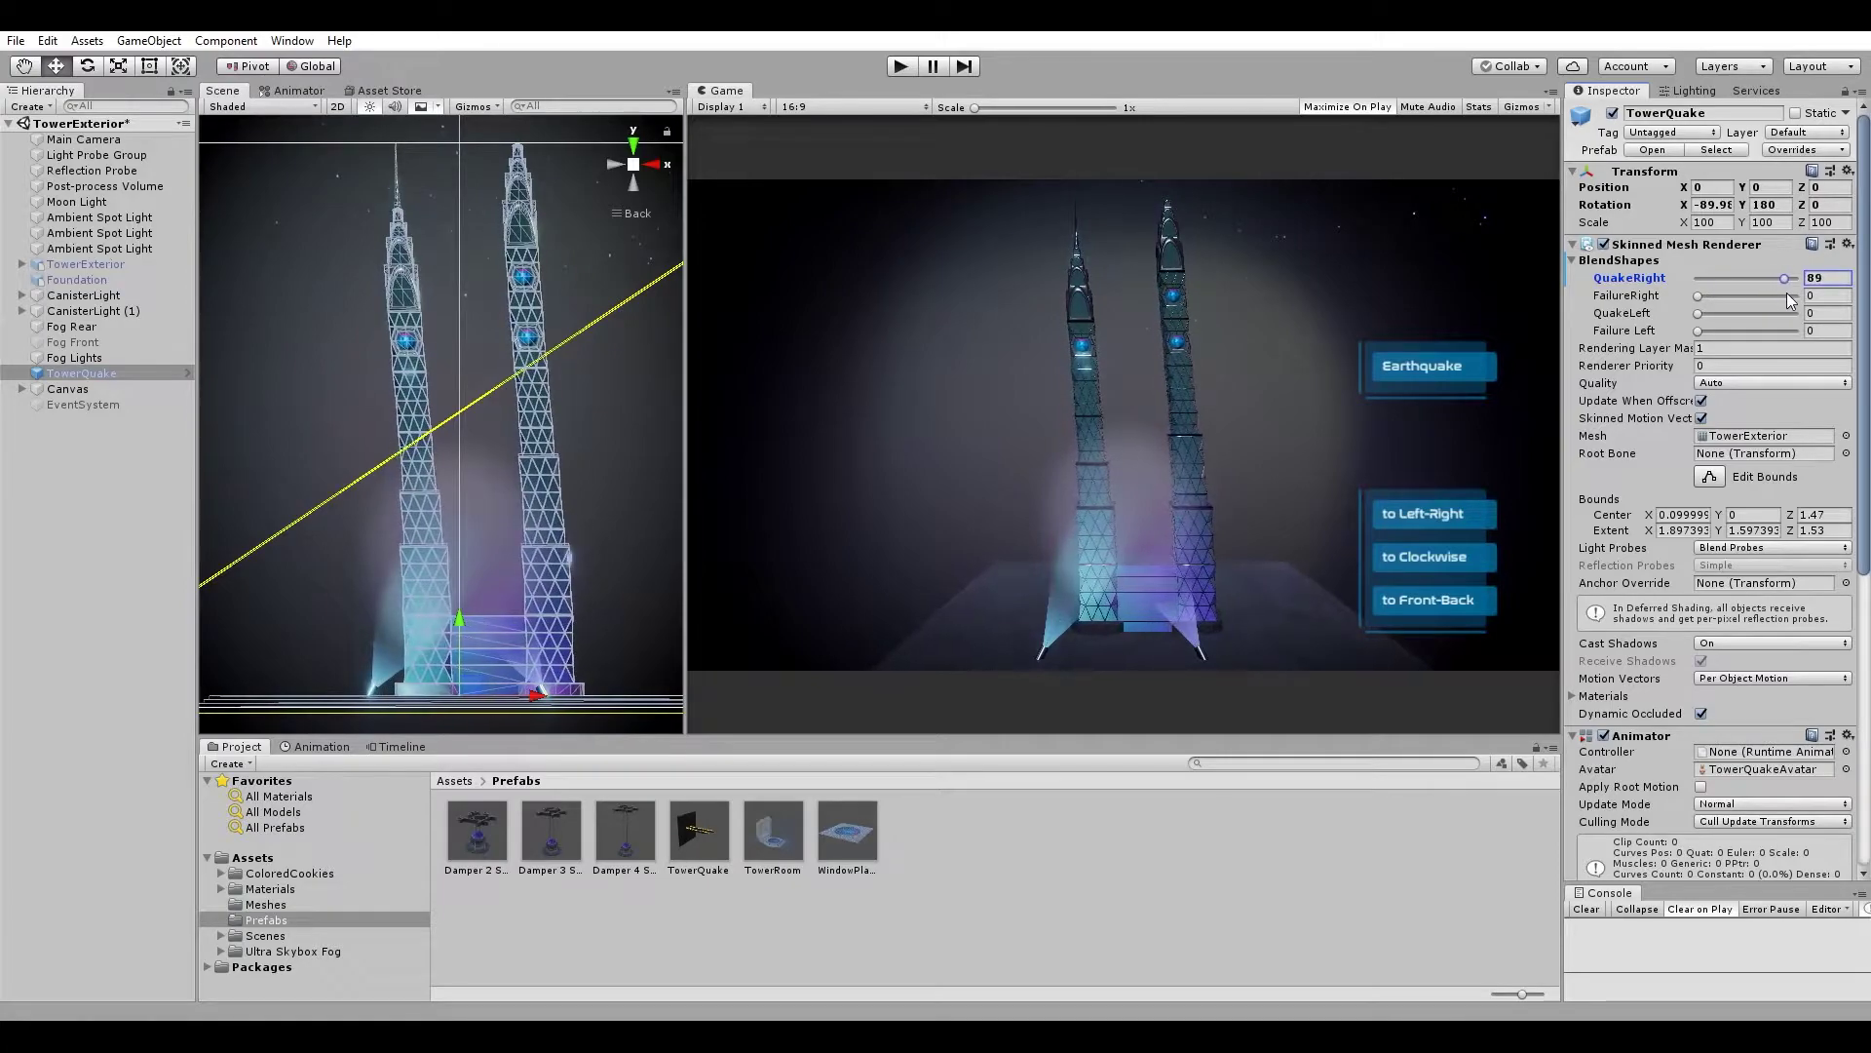
left_click_drag(1700, 297, 1784, 299)
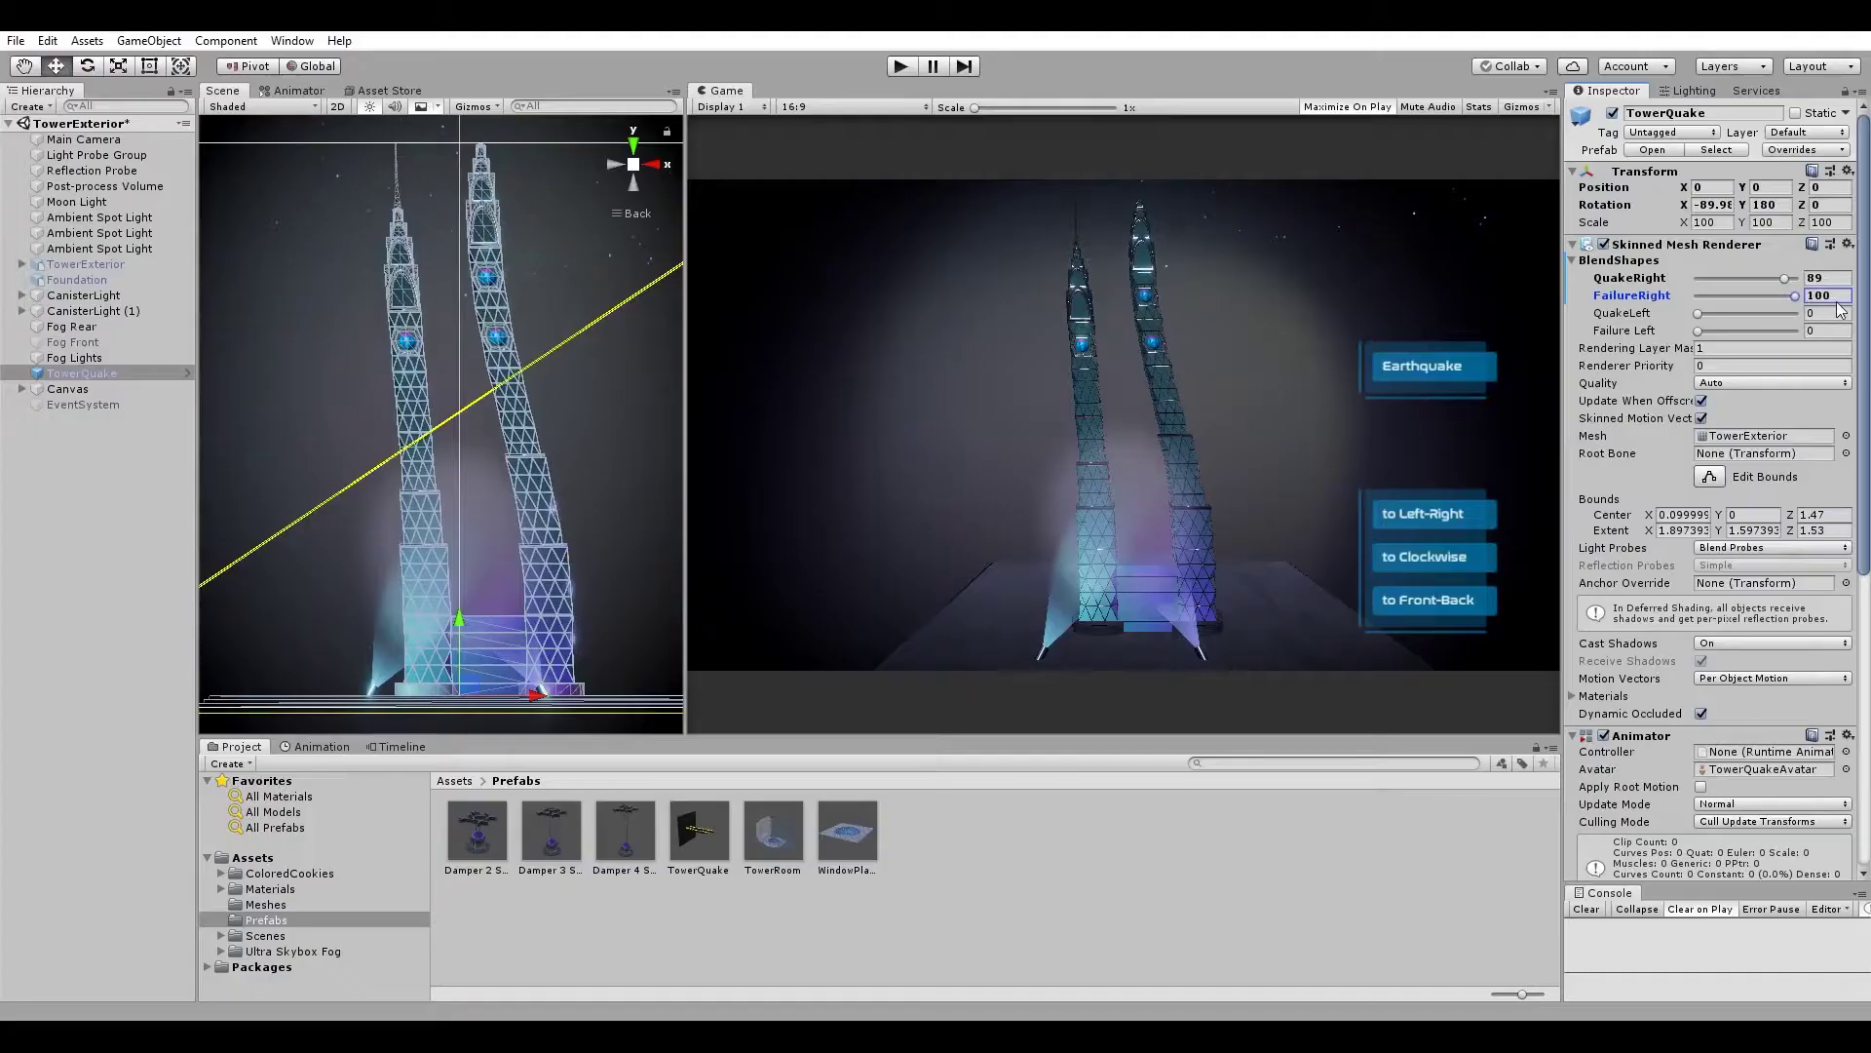
mouse_move(1796, 296)
left_mouse_down()
mouse_move(1696, 297)
mouse_move(1693, 278)
mouse_move(1817, 315)
left_mouse_up()
left_click(1778, 280)
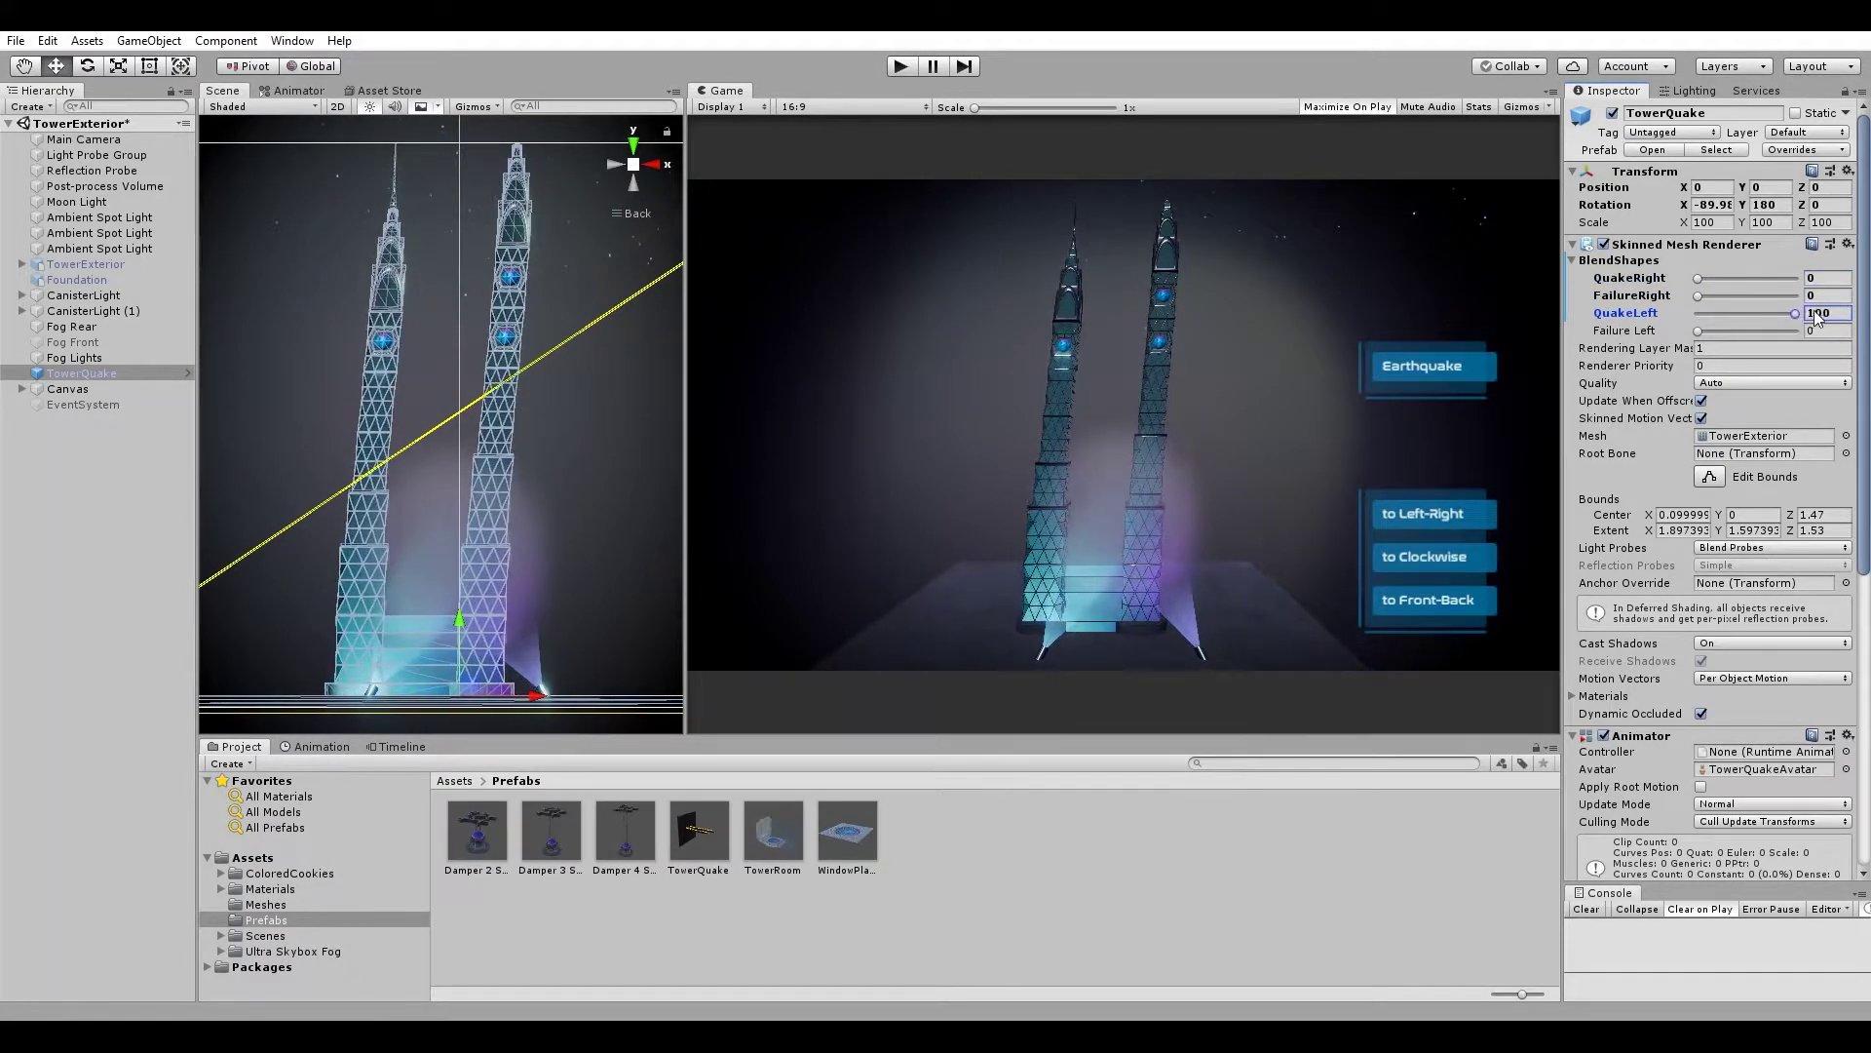
left_click_drag(1703, 332, 1809, 332)
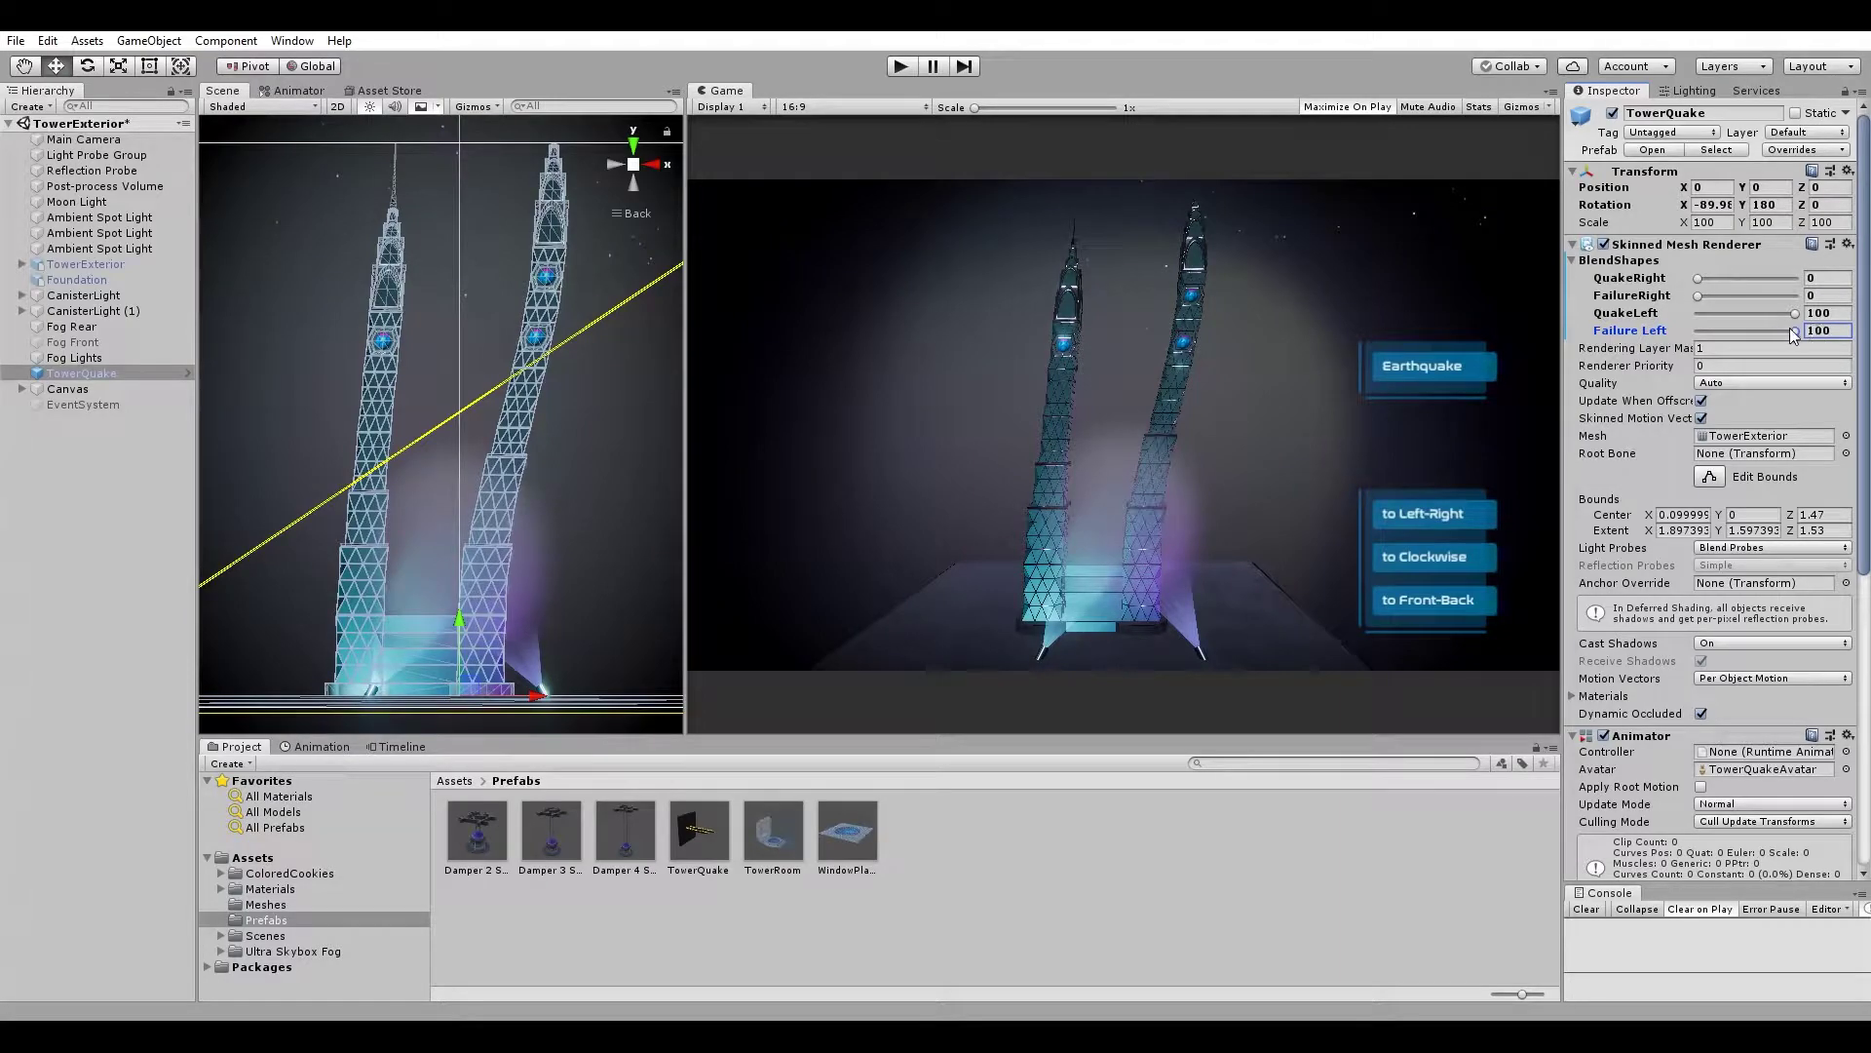
left_click_drag(1794, 330, 1677, 321)
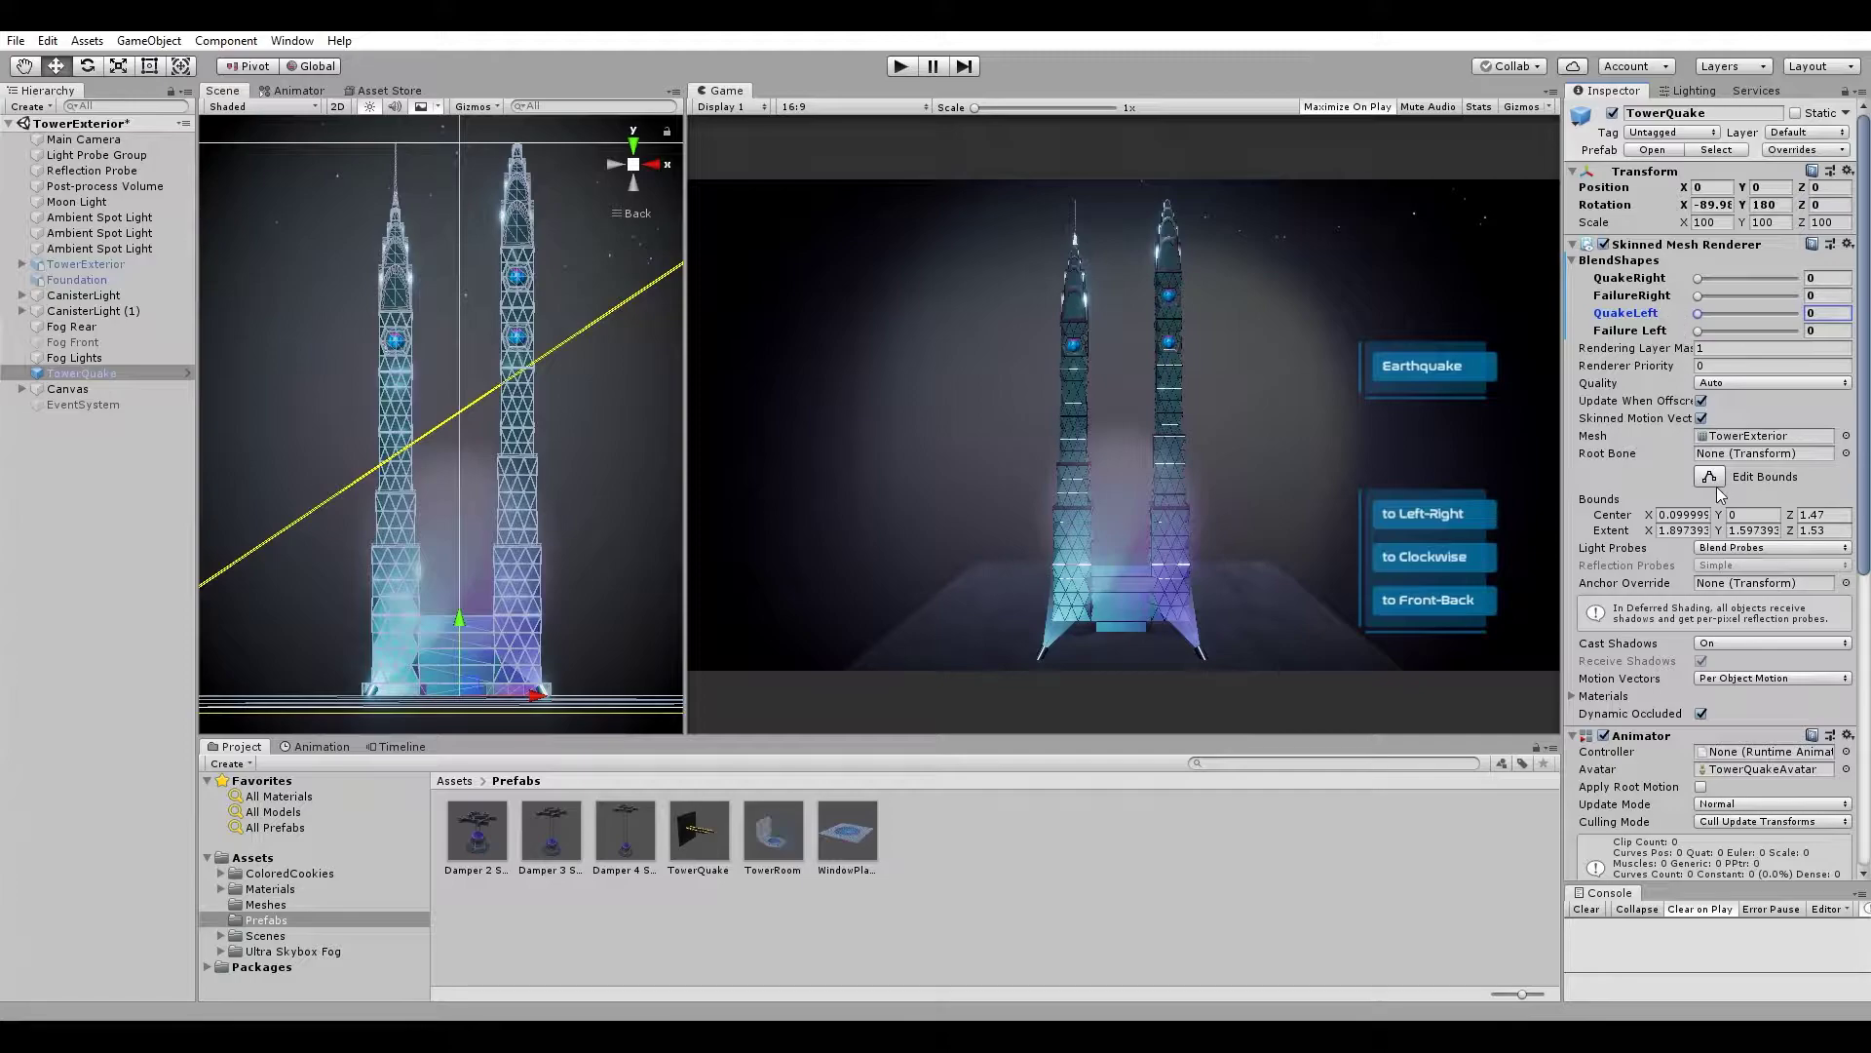
scroll(1721, 495, "down", 4)
Create a new Animation clip named Quake in the Meshes folder.
left_click(1759, 635)
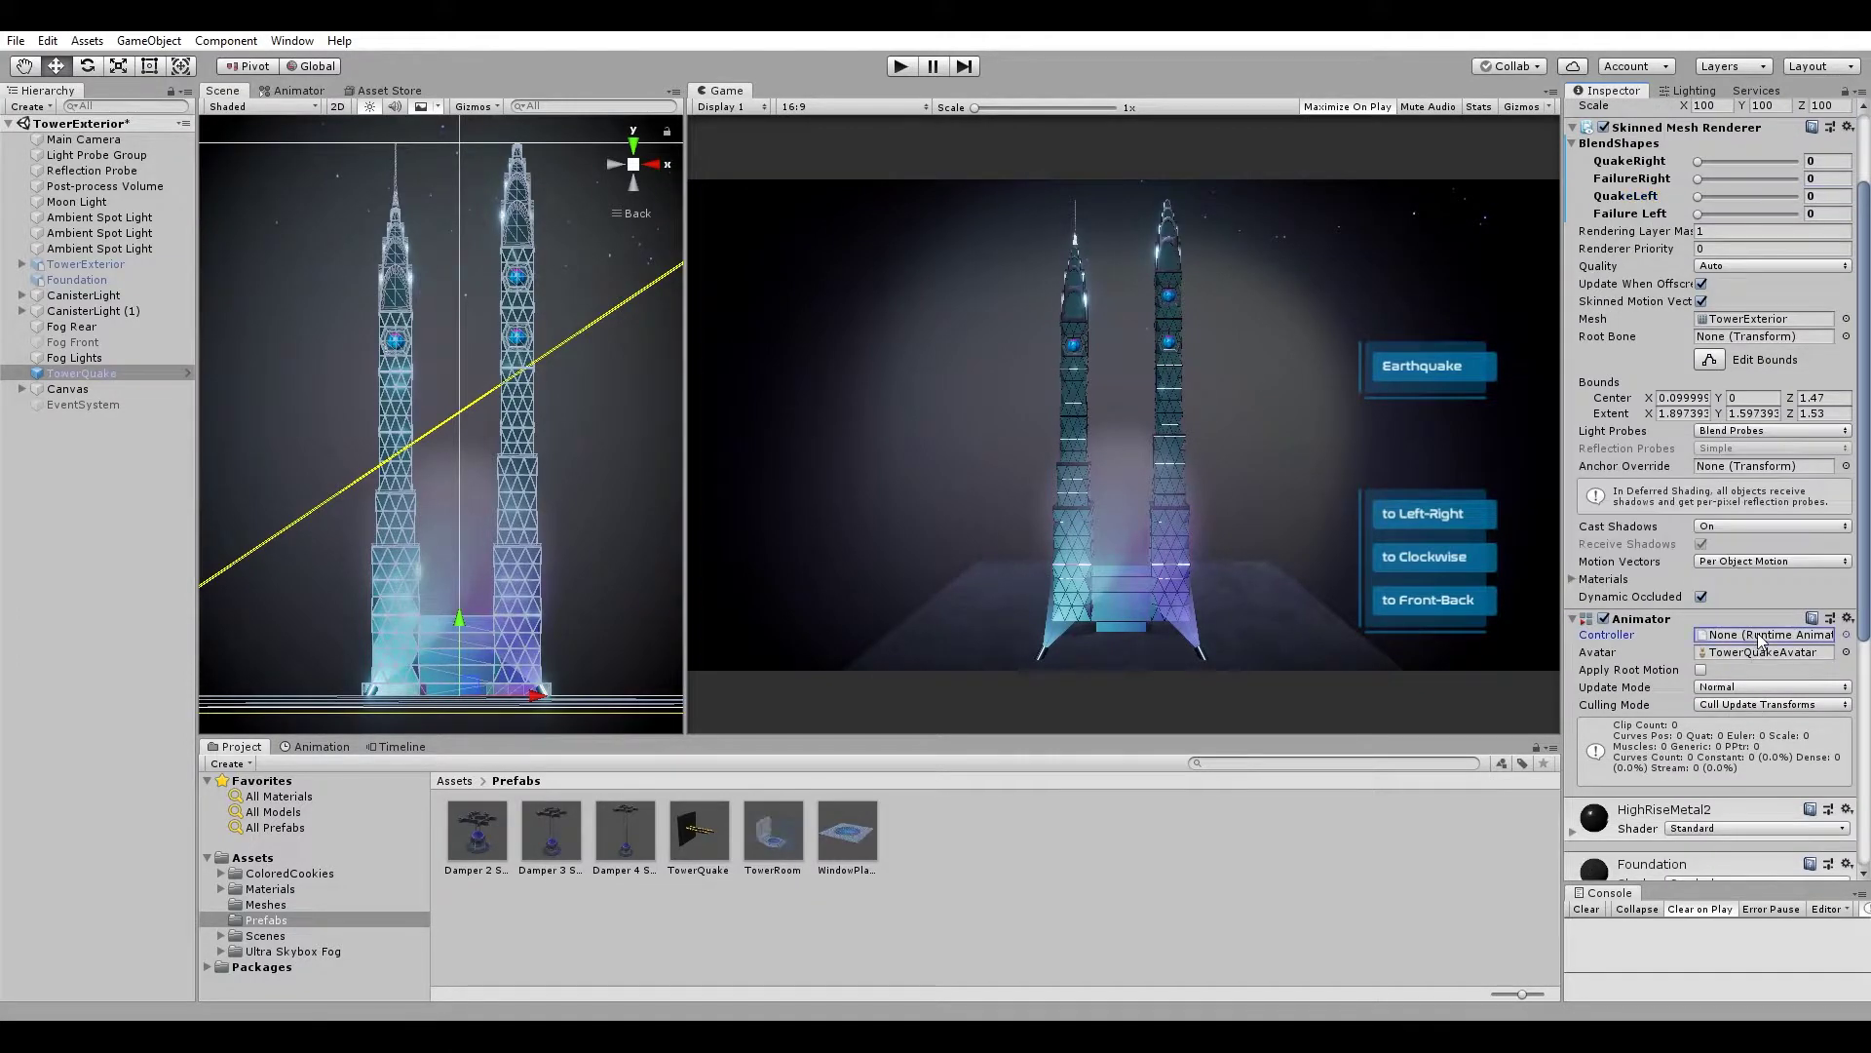
left_click(270, 904)
right_click(510, 914)
mouse_move(643, 451)
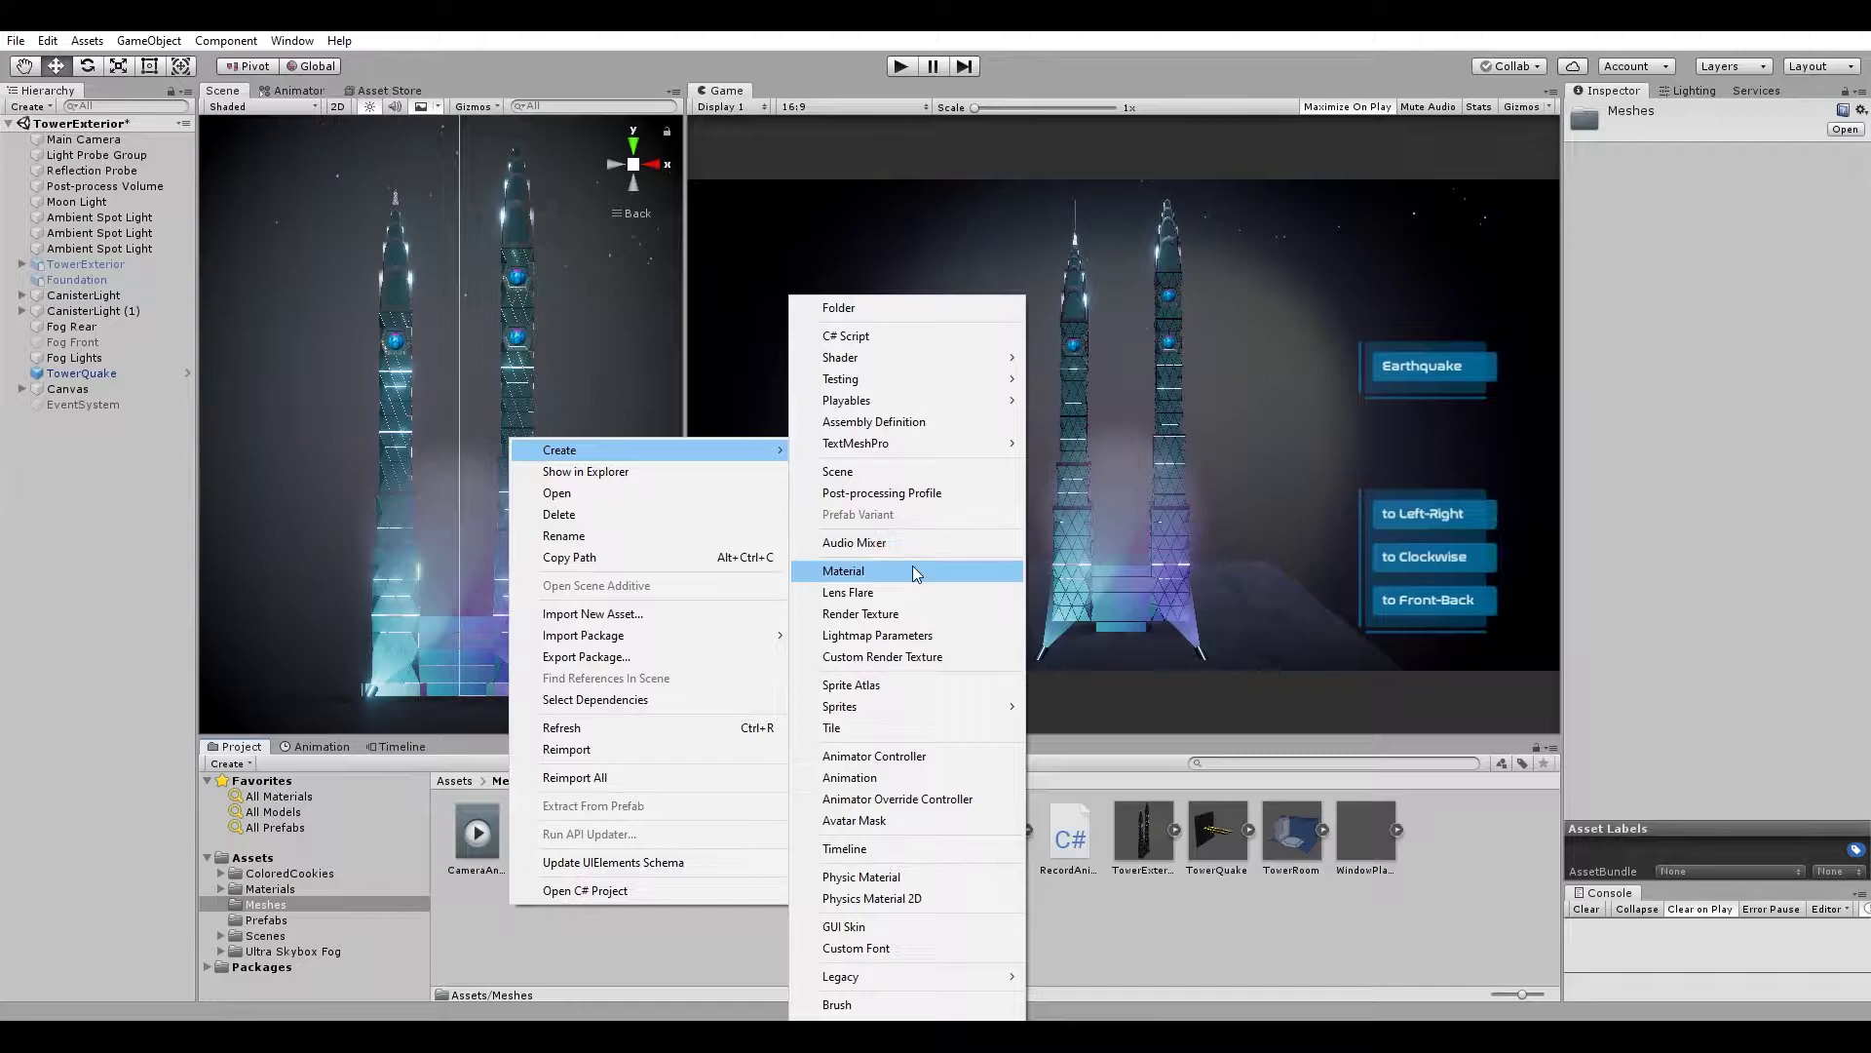
left_click(936, 777)
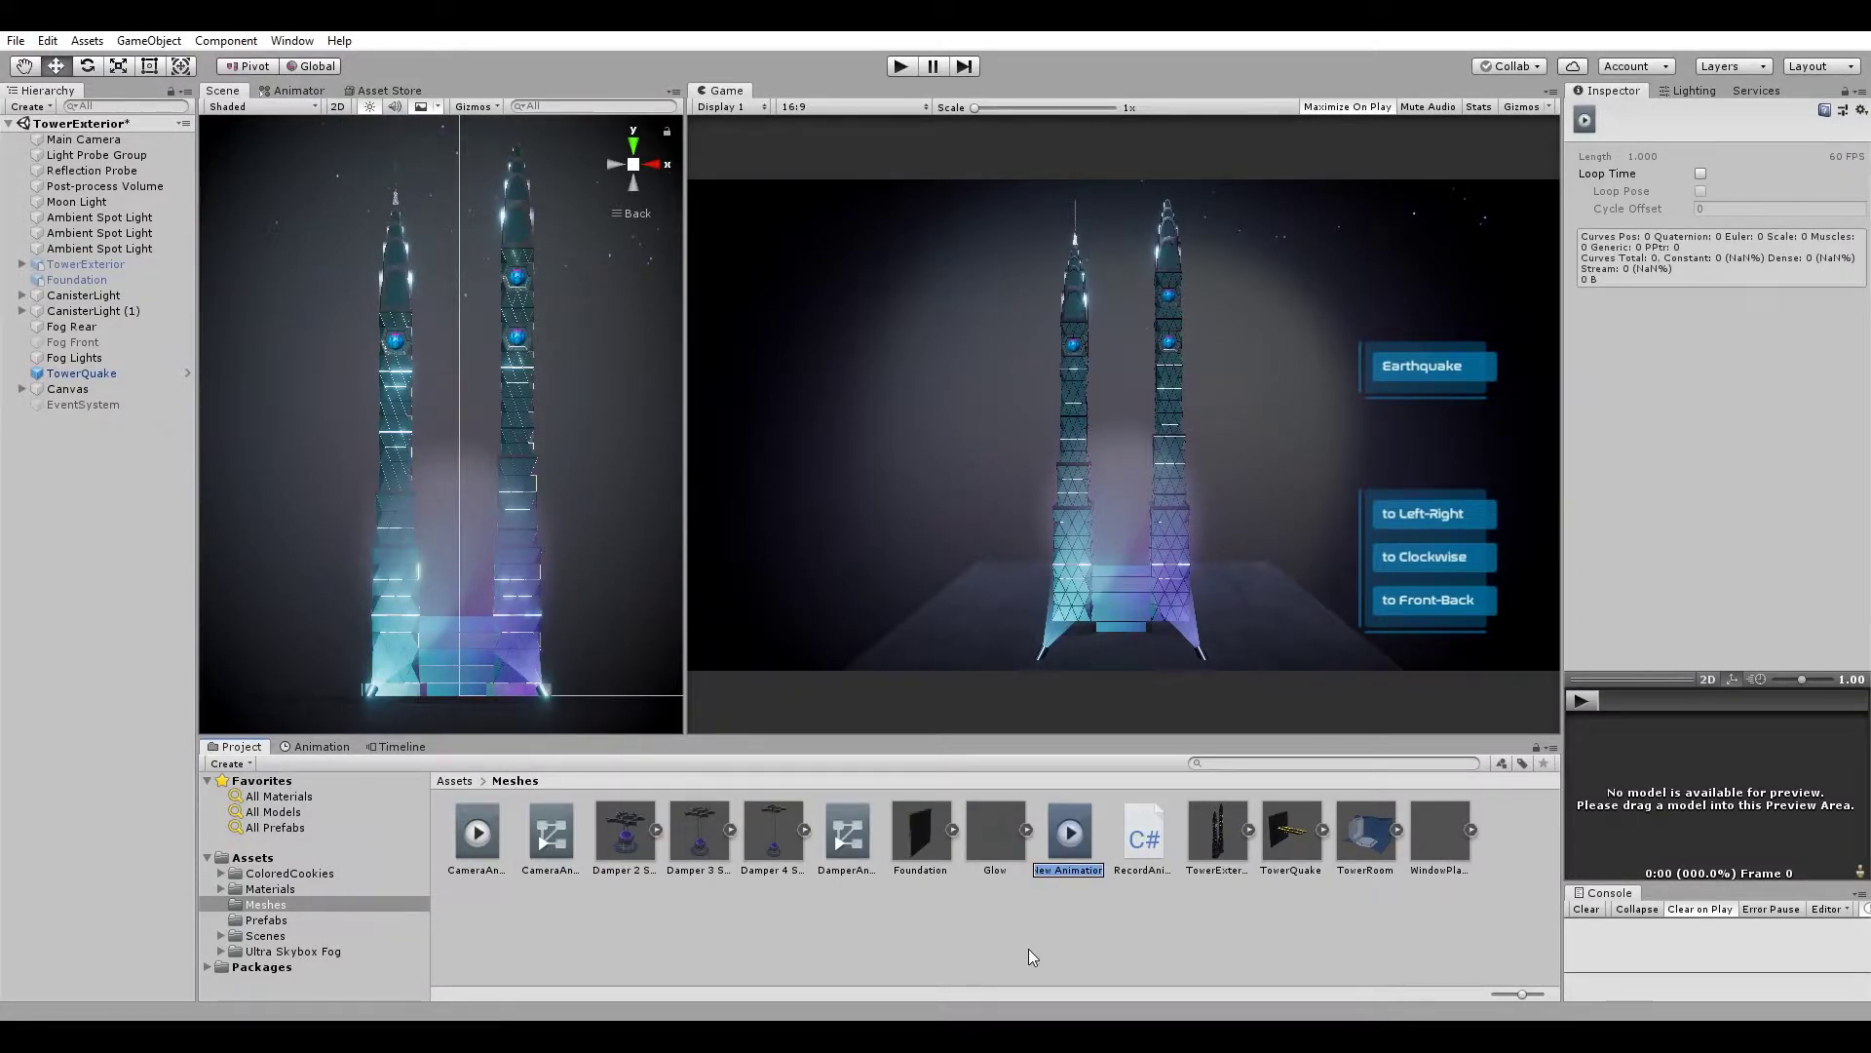
type("Quake")
key("Return")
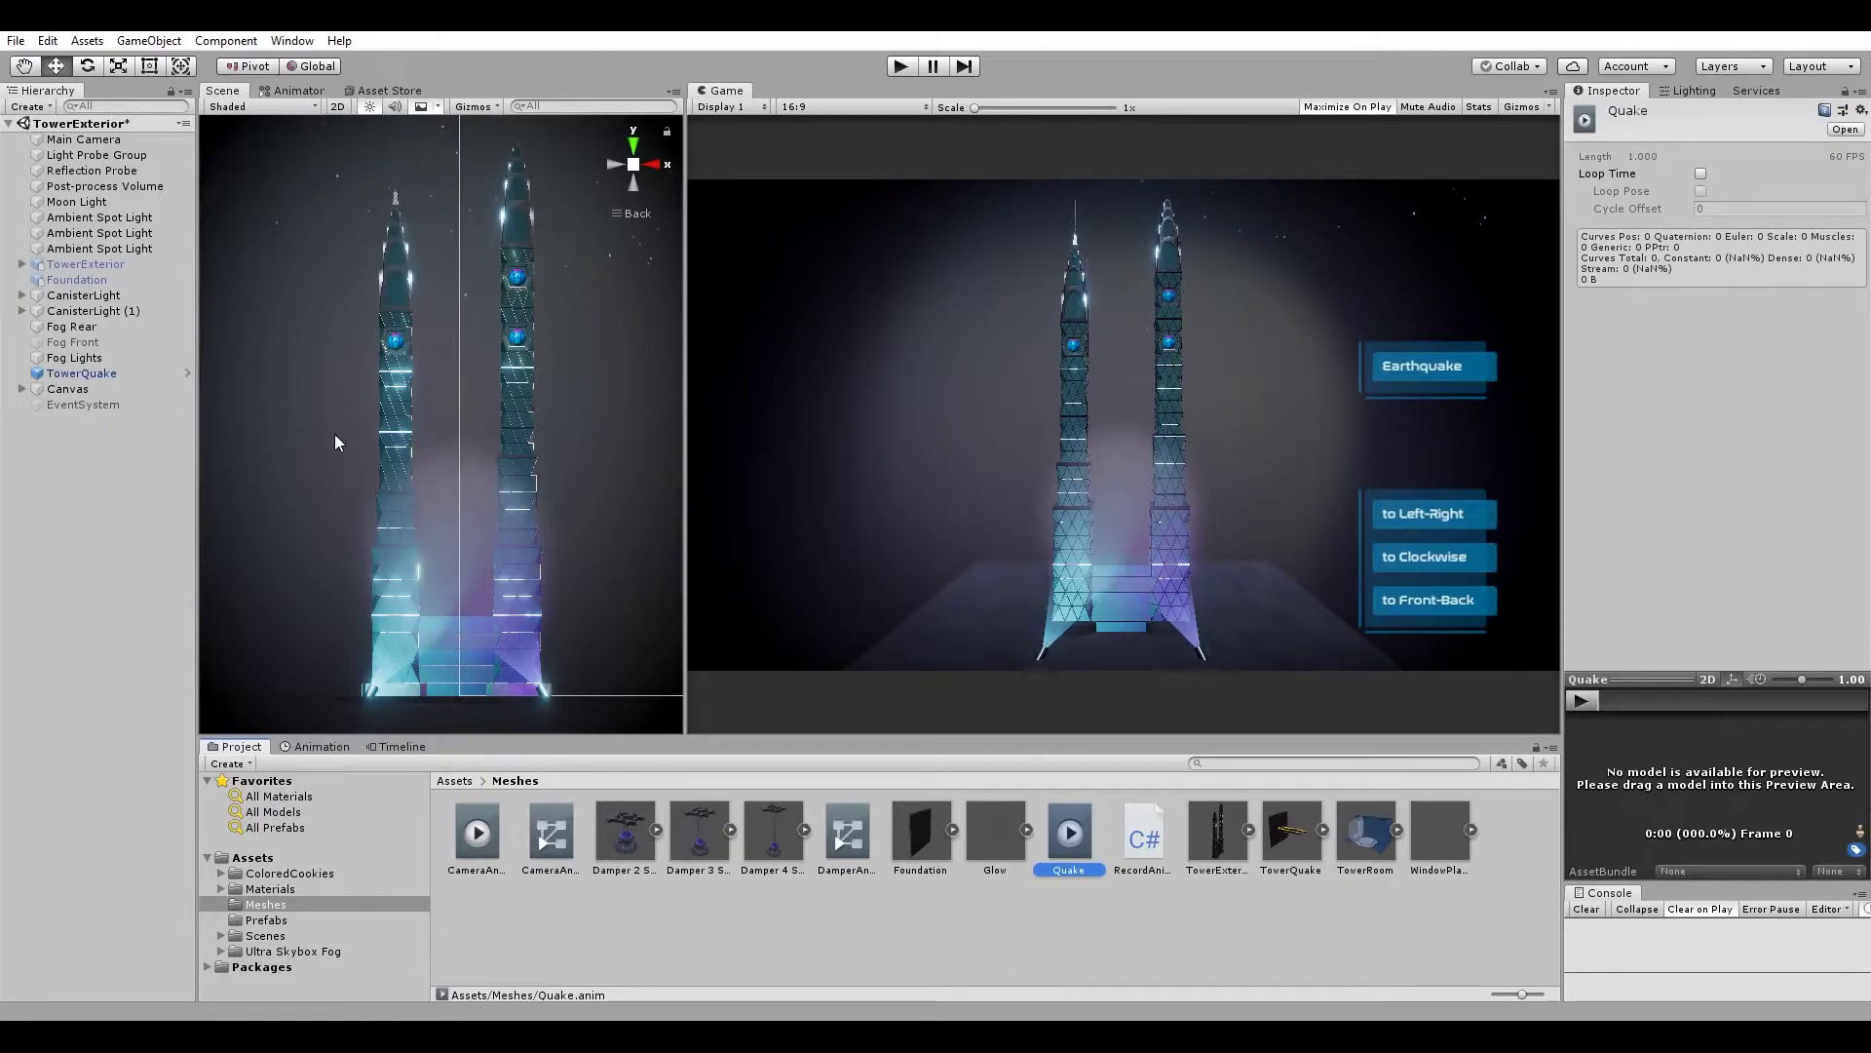
Create an Animator Controller named Quake in Meshes and view its empty base layer graph.
left_click(93, 374)
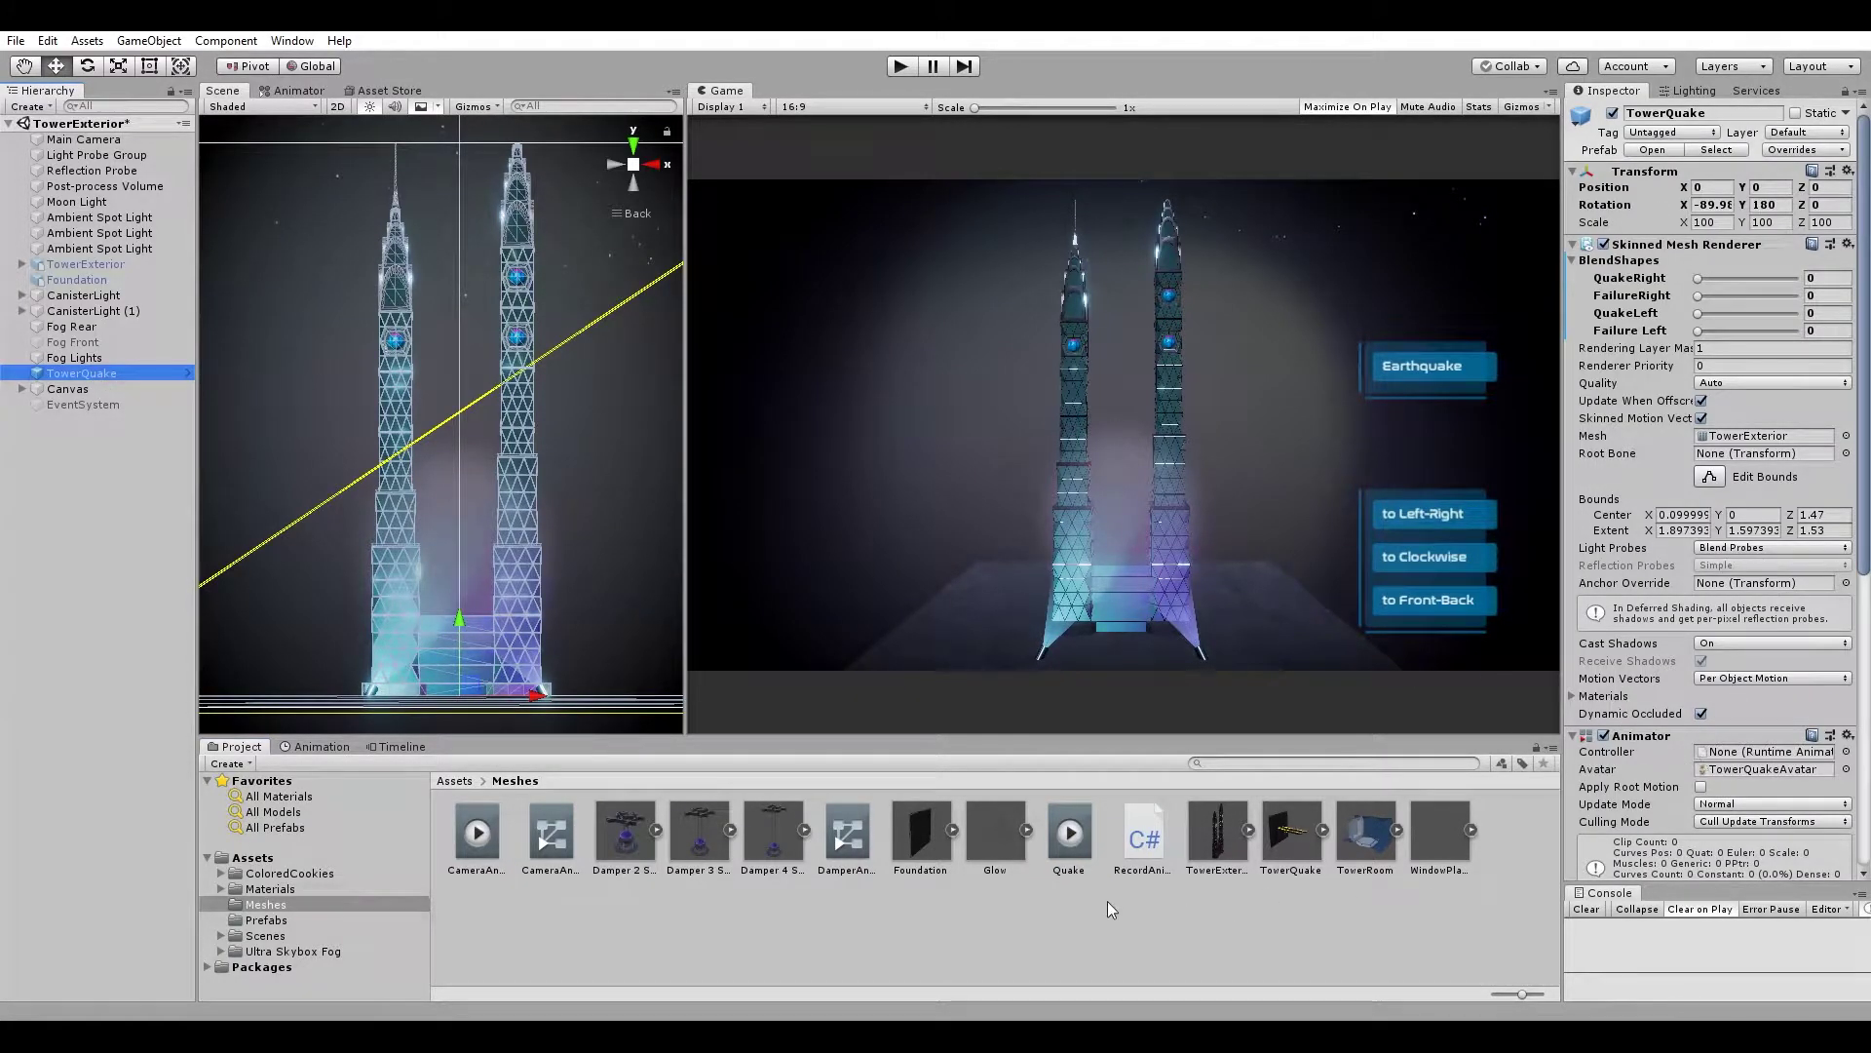
right_click(1056, 924)
mouse_move(1156, 490)
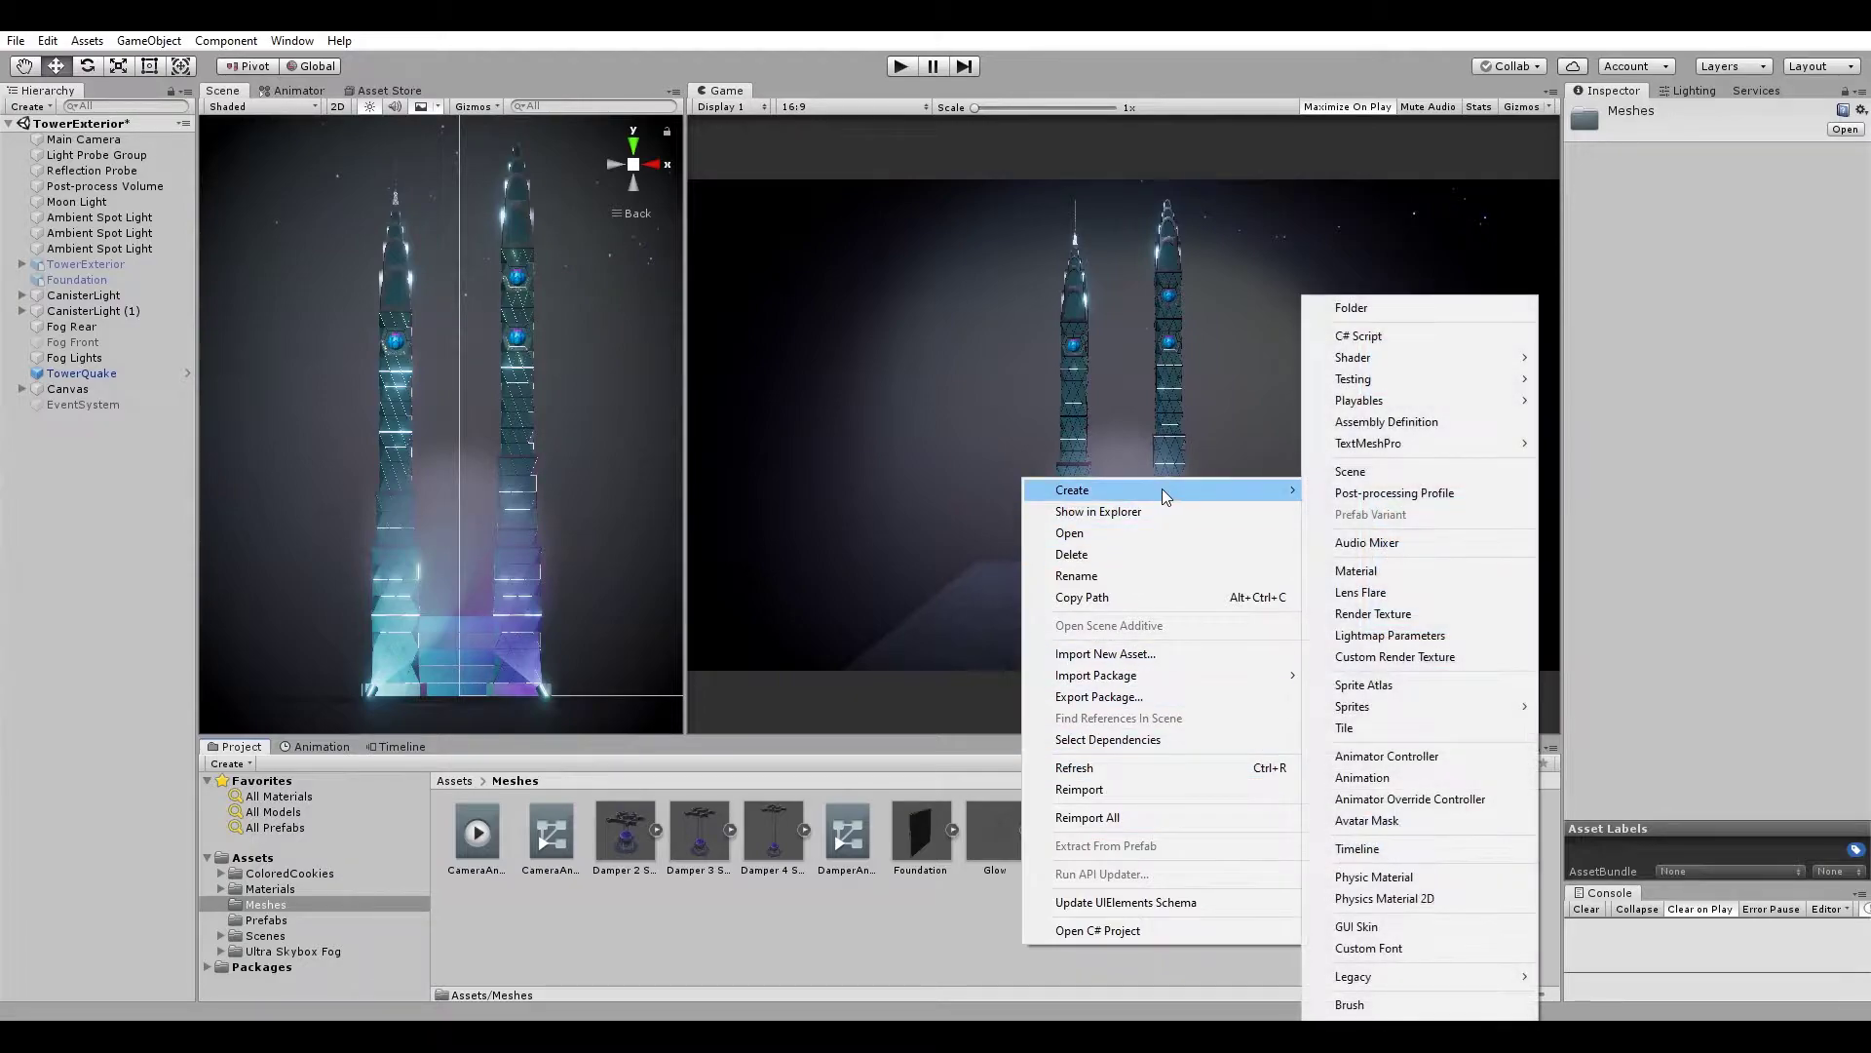
left_click(1426, 756)
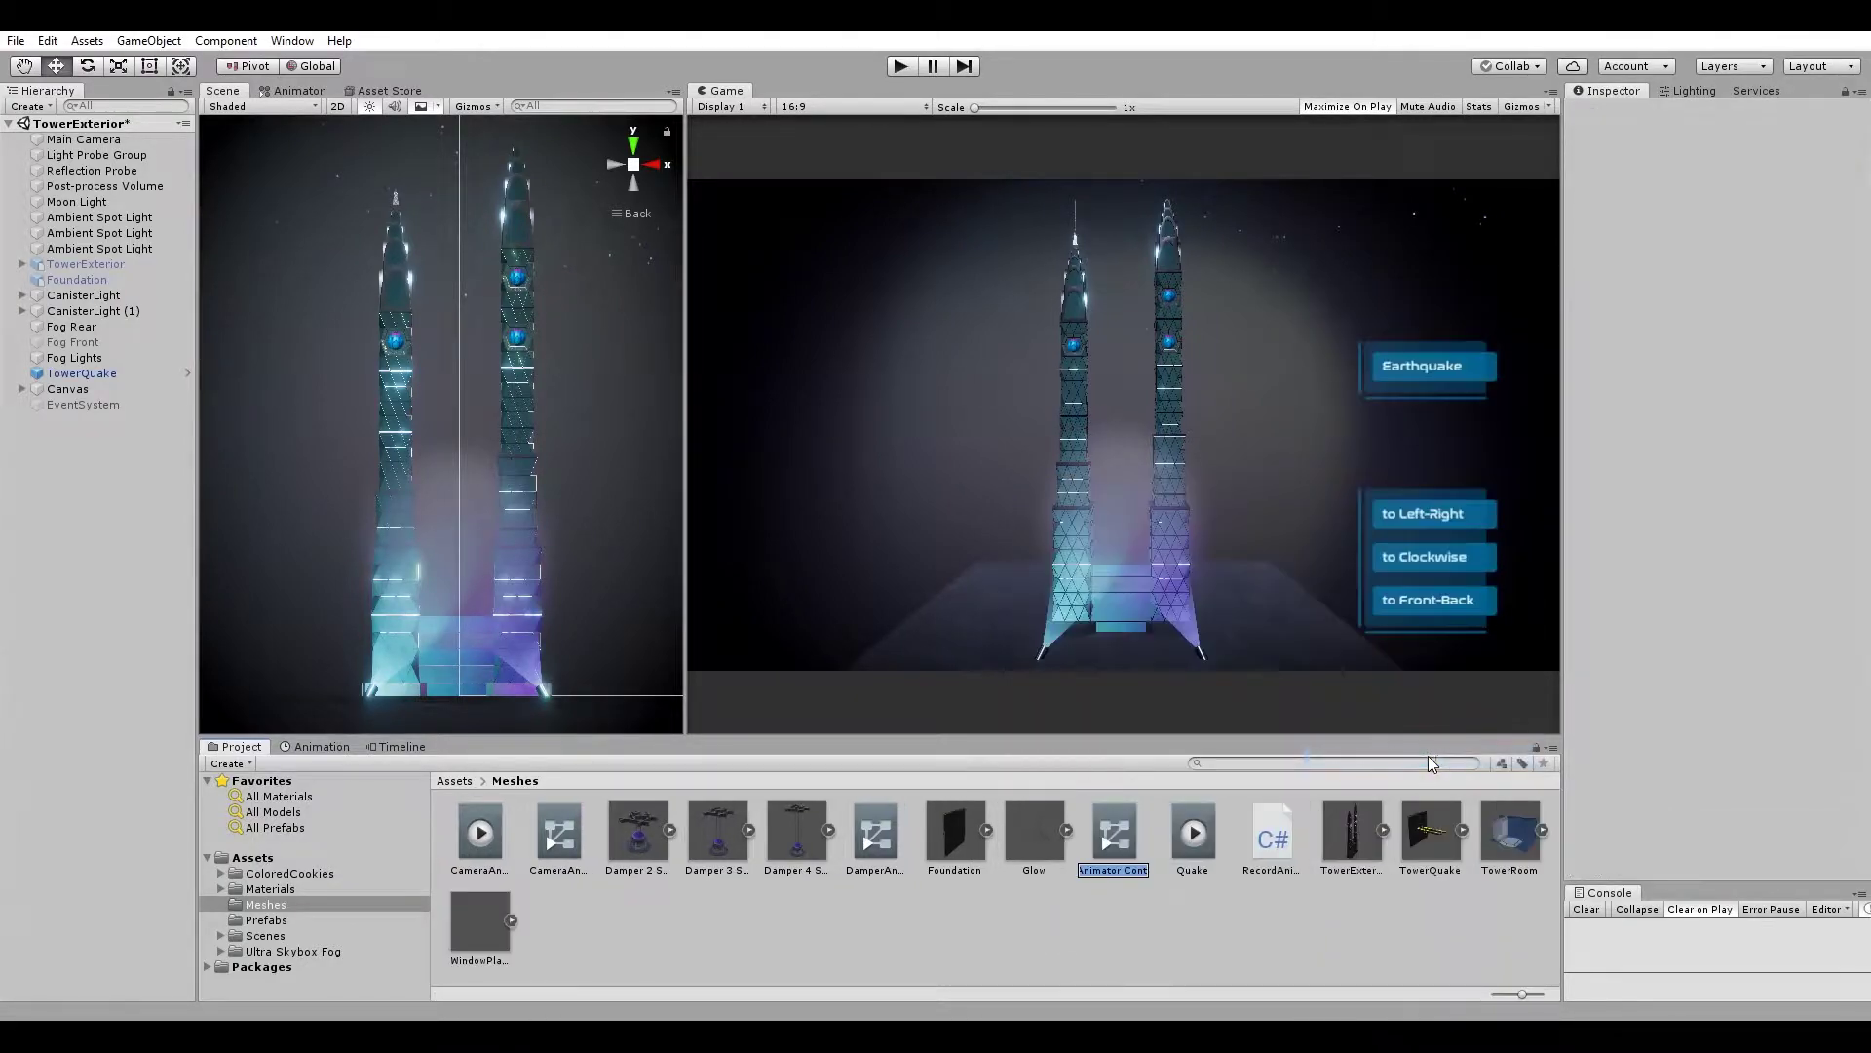
type("W")
key("BackSpace")
type("Qua")
type("ke")
key("Return")
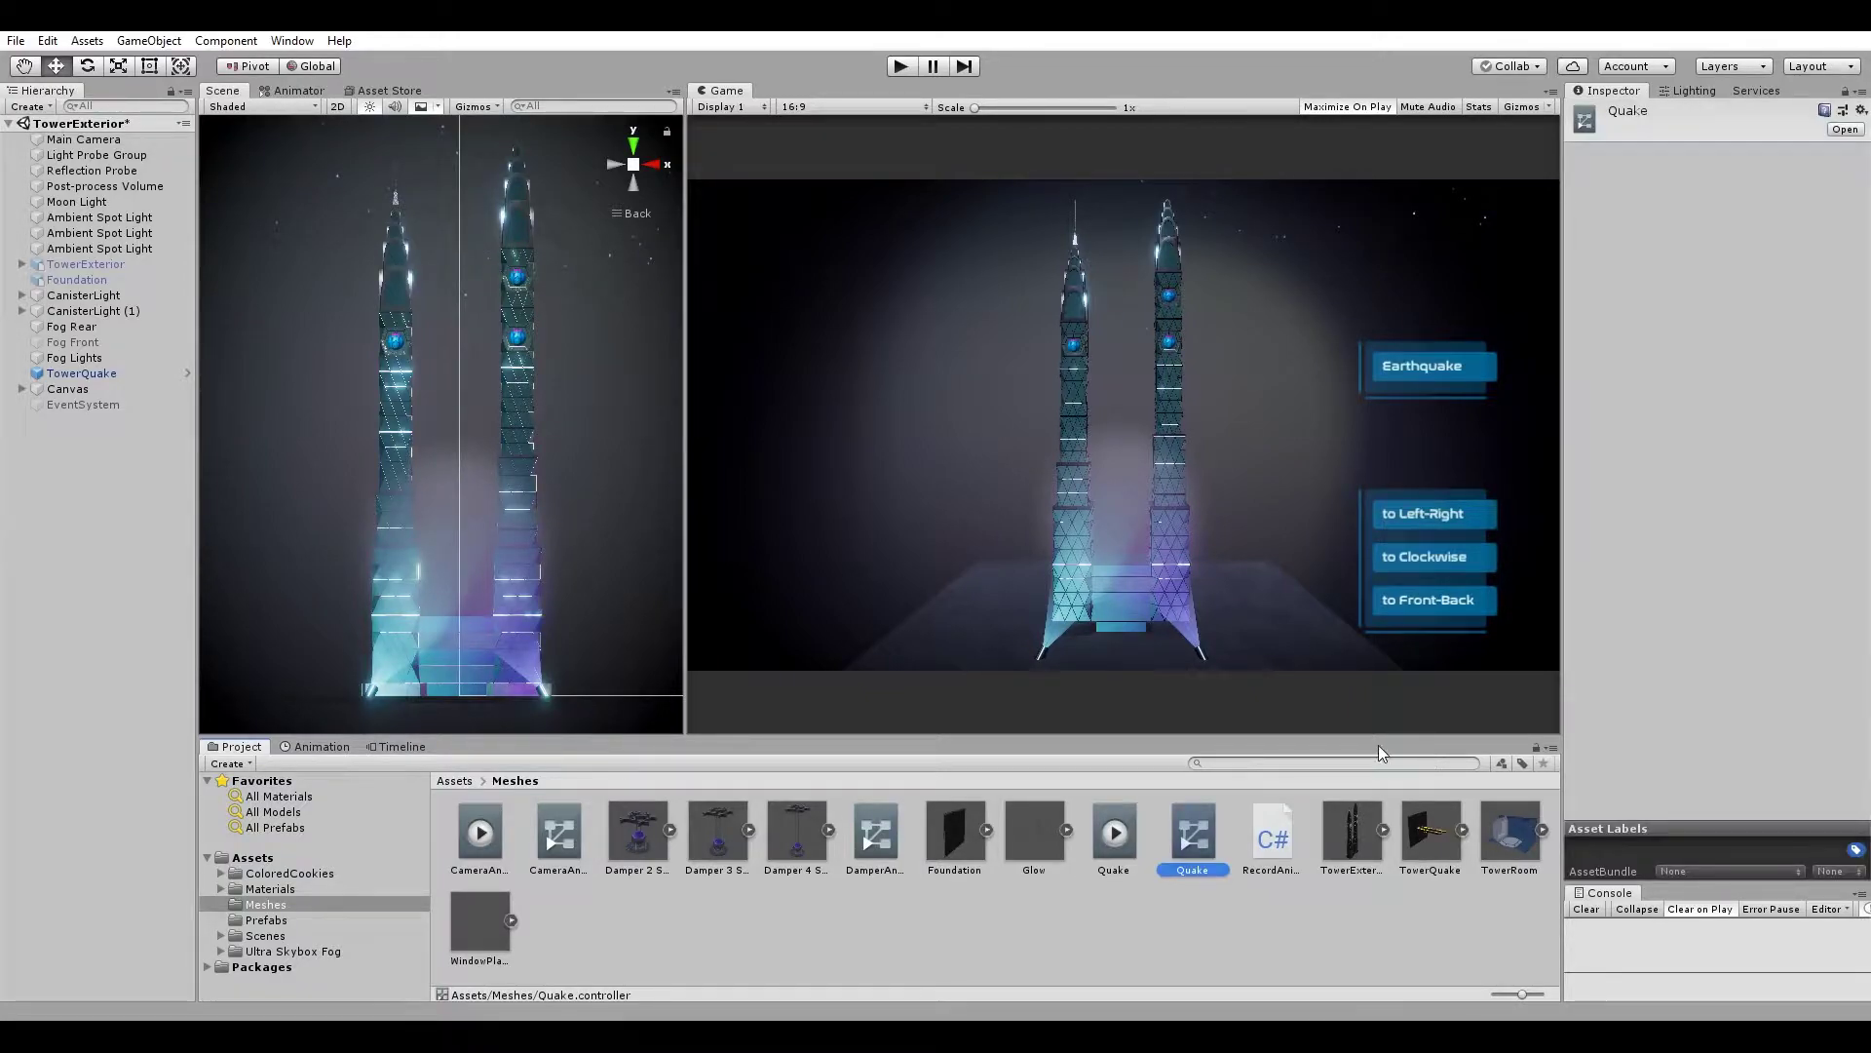
left_click(300, 91)
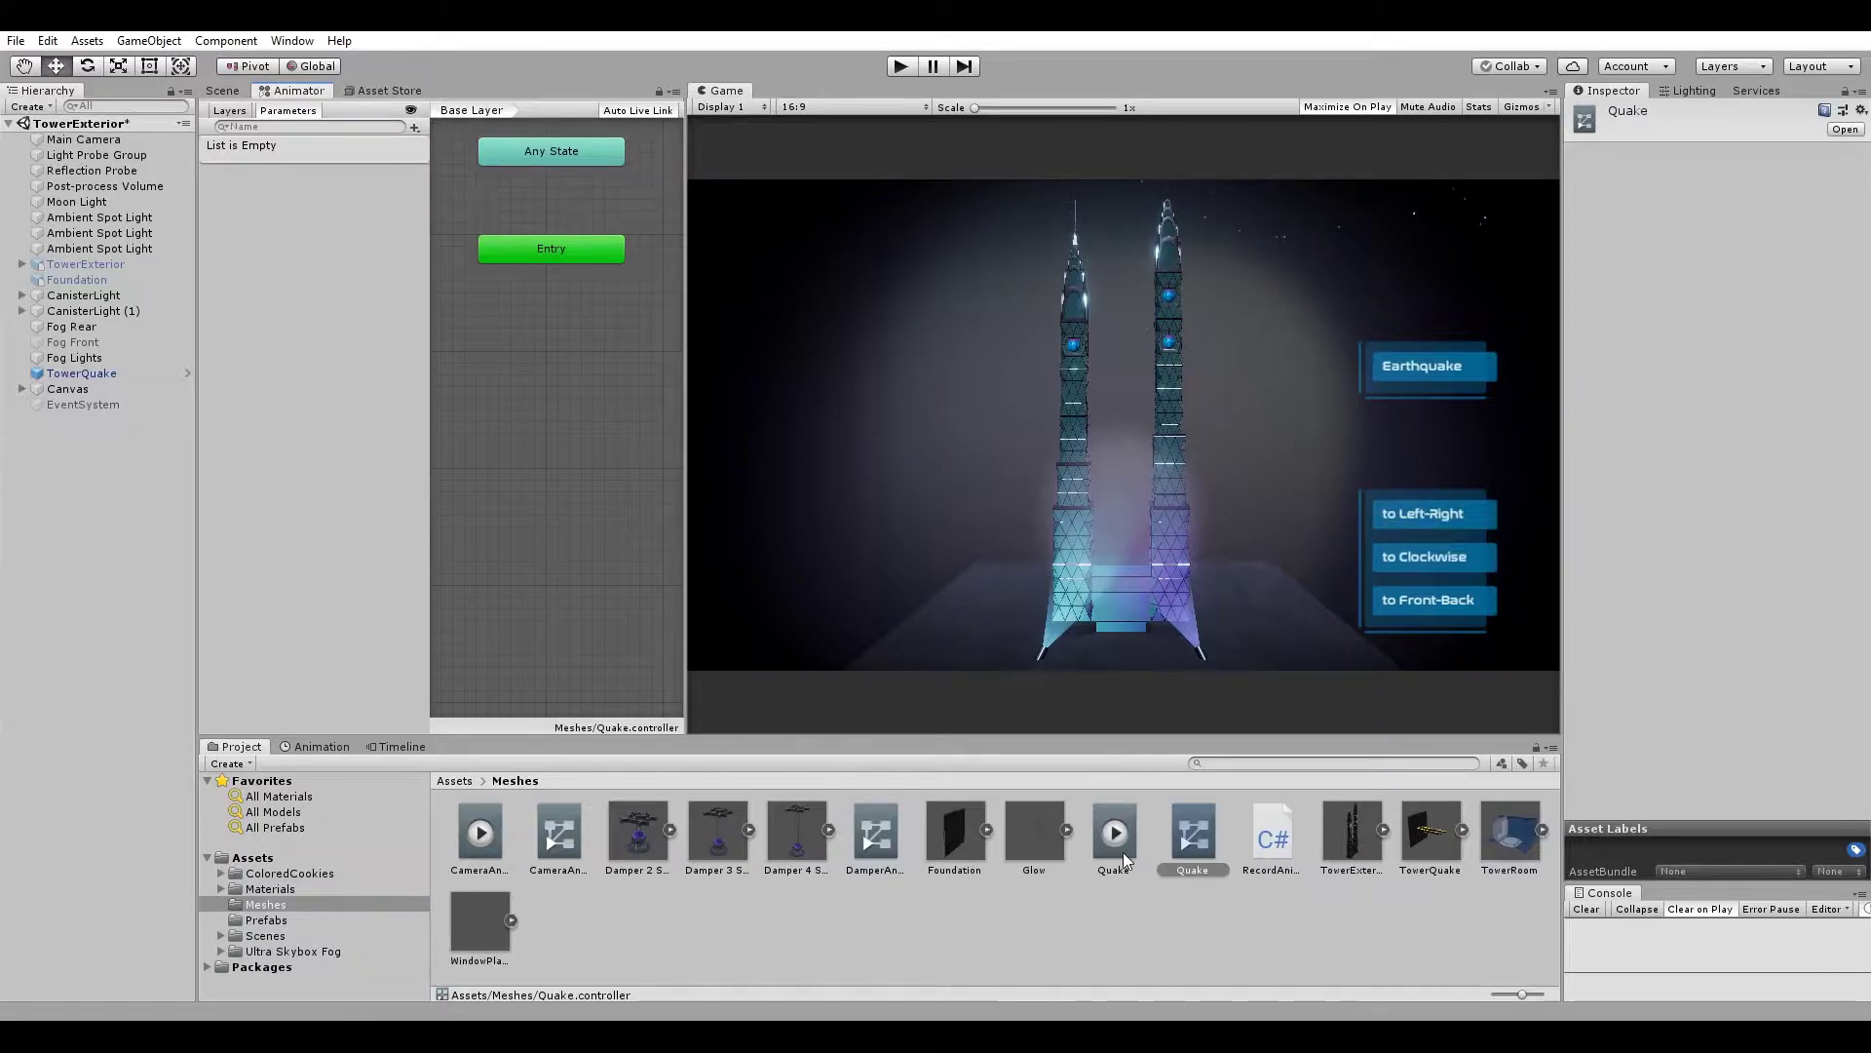
Add the Quake clip as a state in the Quake controller's graph.
mouse_move(1123, 852)
left_mouse_down()
mouse_move(591, 458)
mouse_move(555, 383)
mouse_move(562, 327)
left_mouse_up()
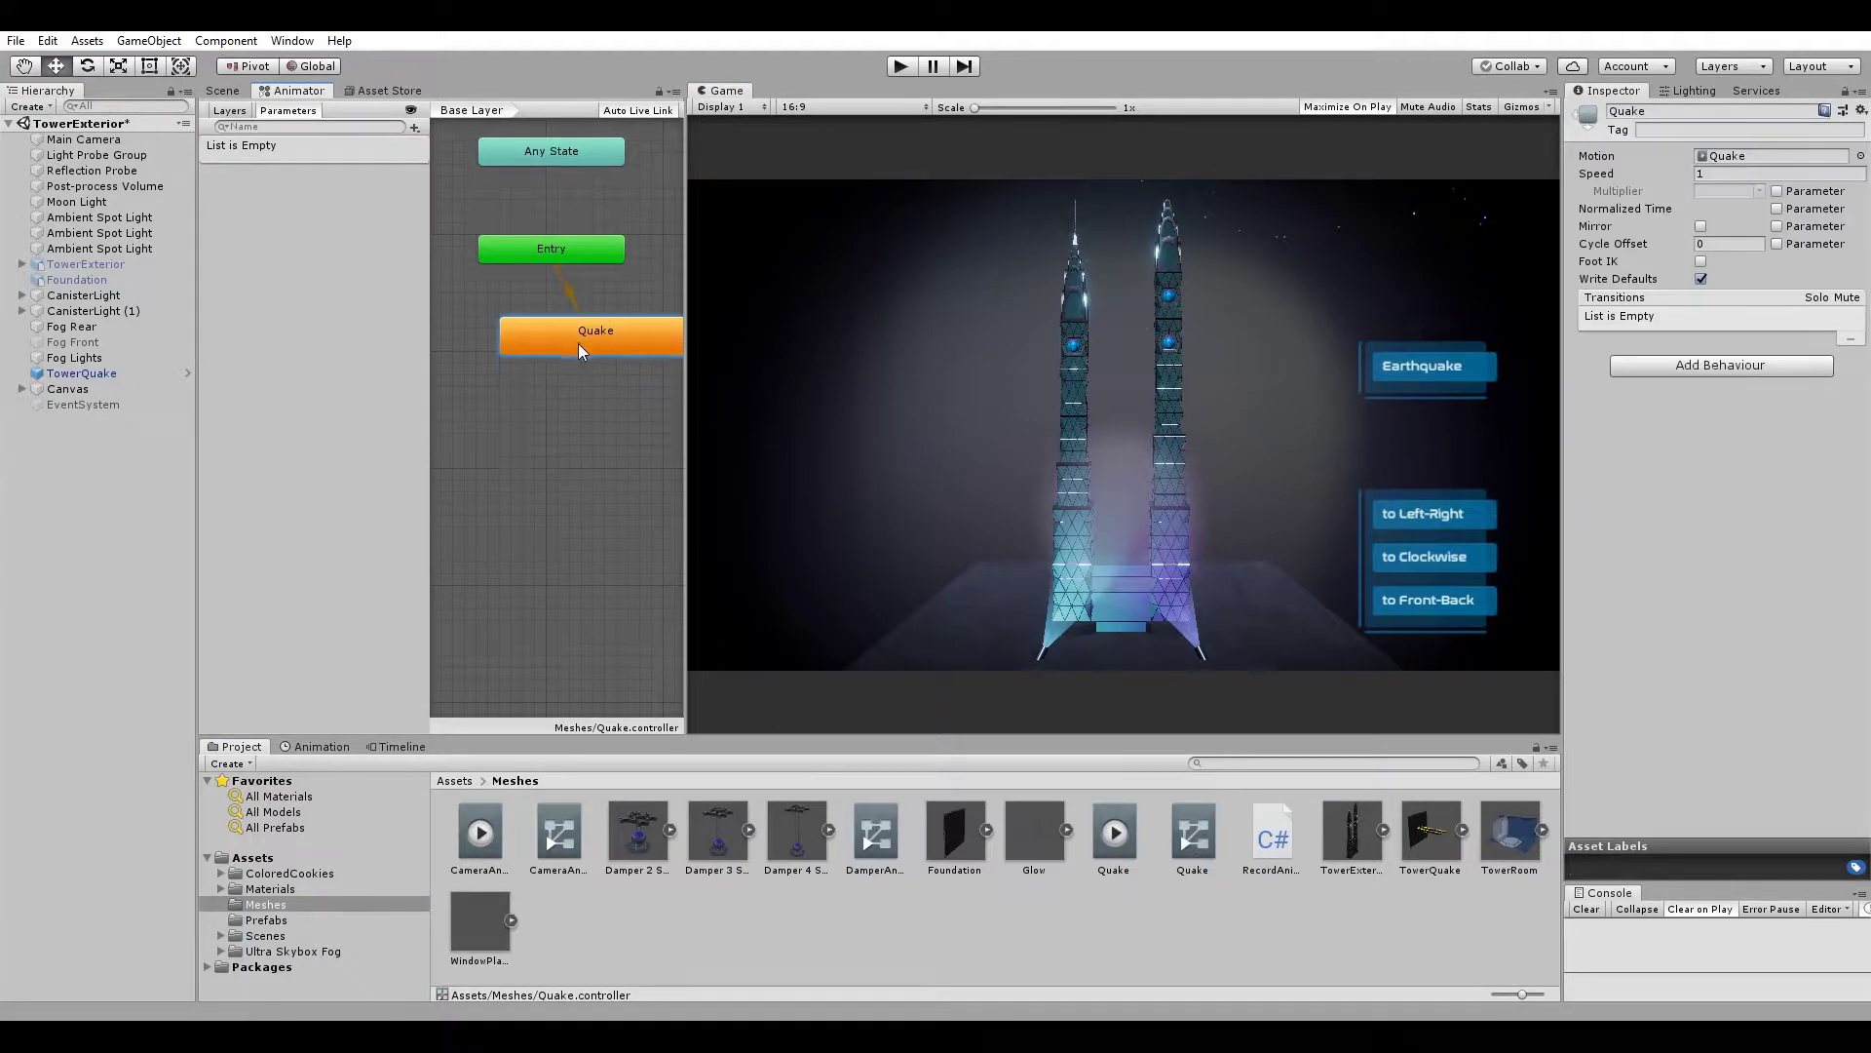
left_click(322, 747)
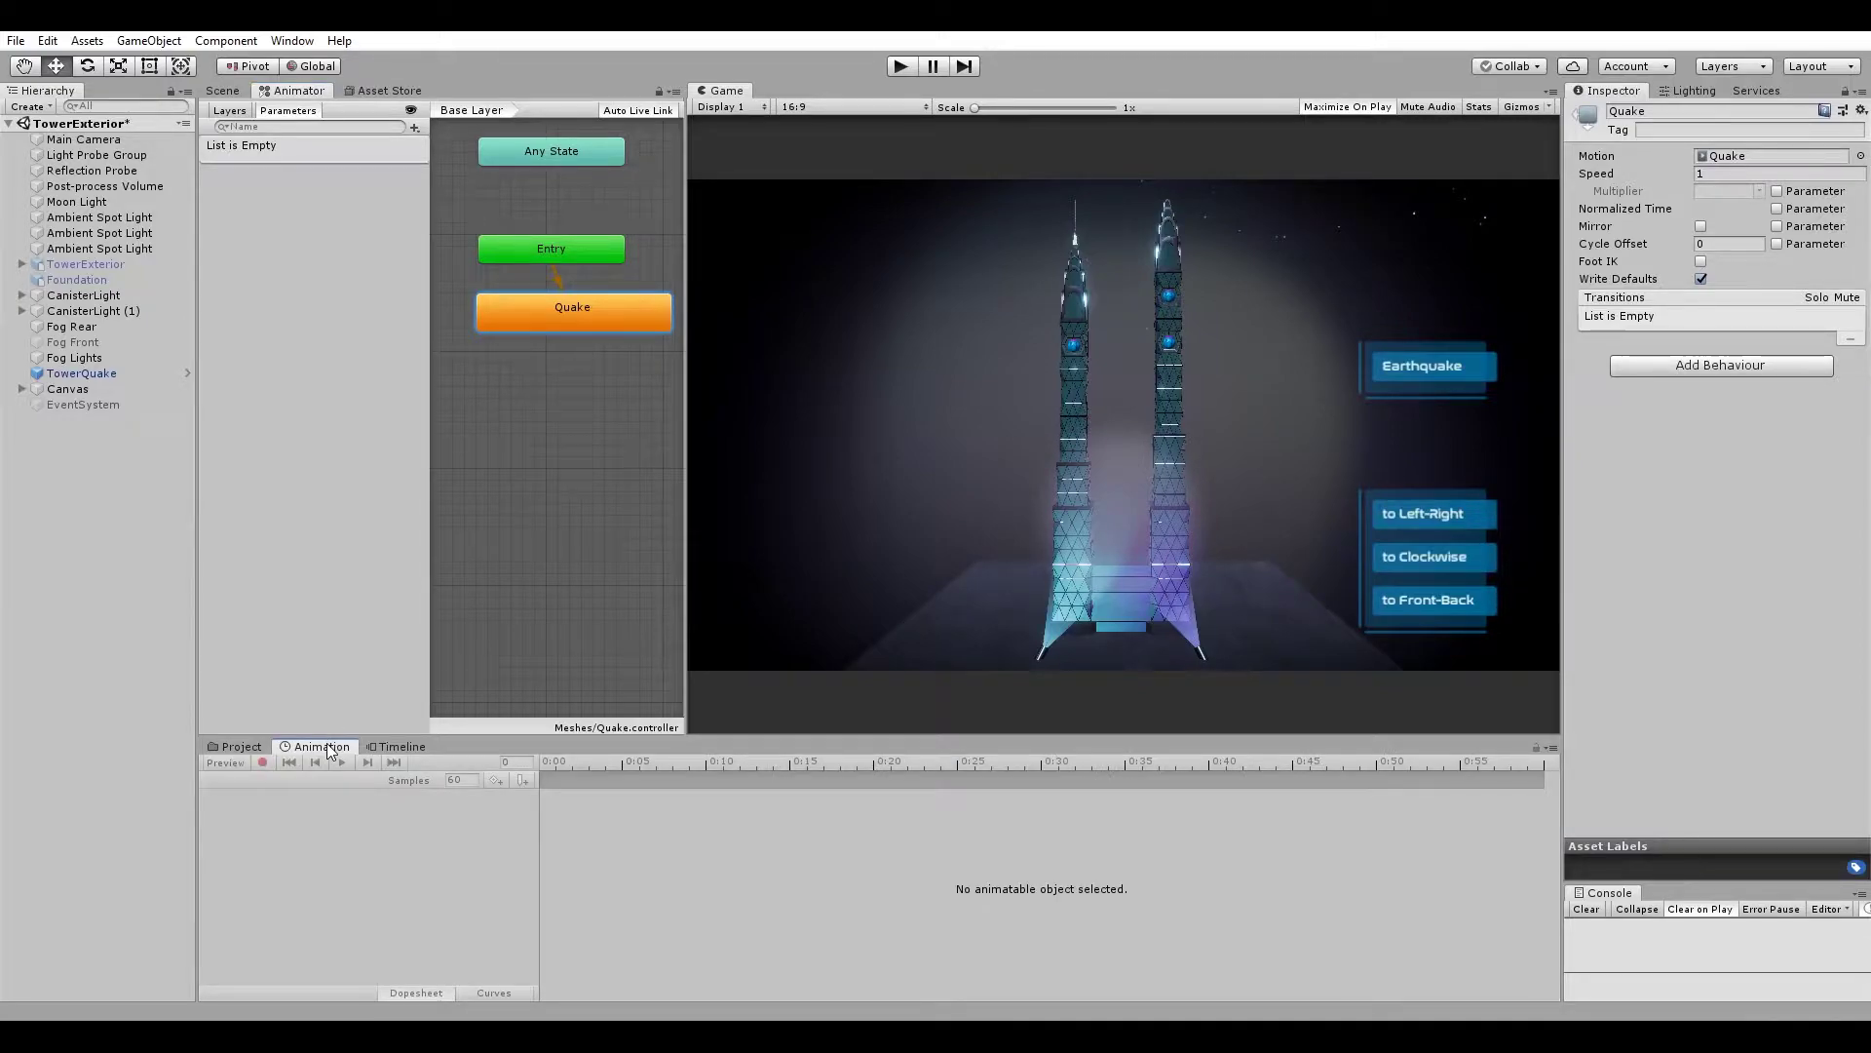
left_click(80, 376)
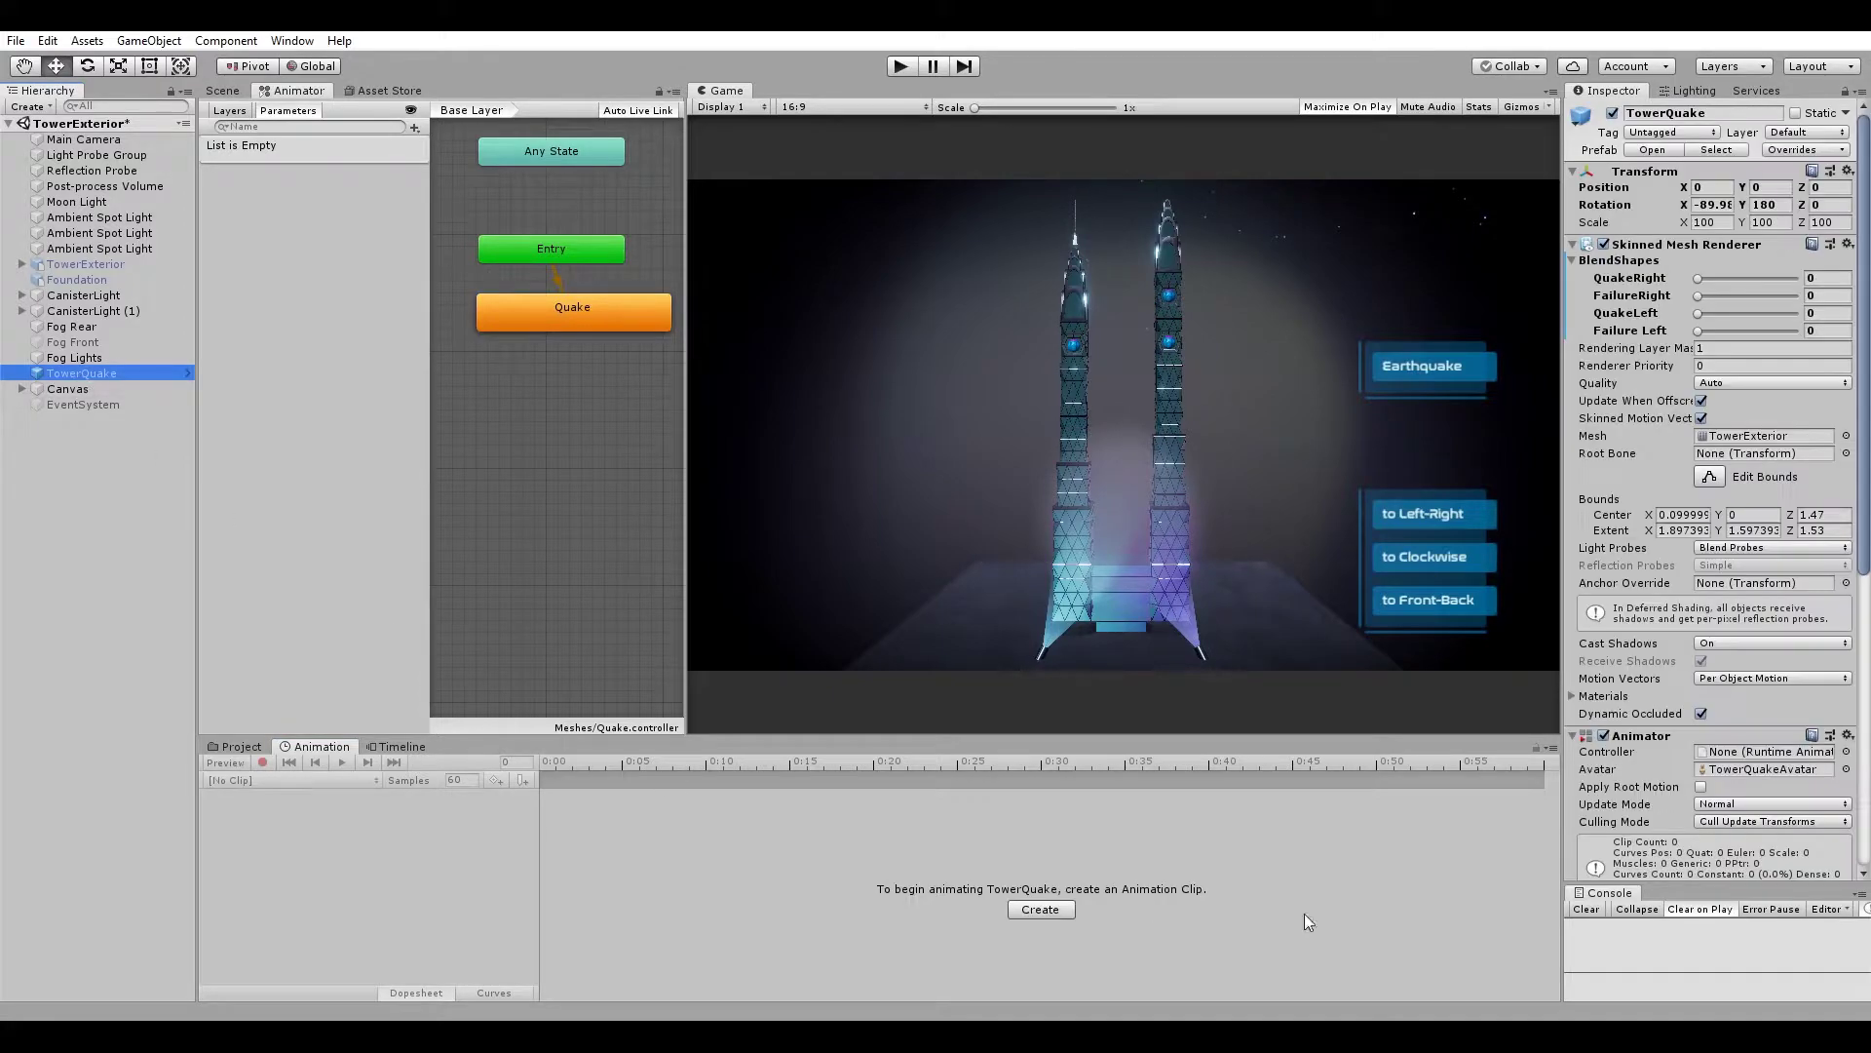
Assign Quake.controller to TowerQuake's Animator and show the Quake clip timeline.
left_click(239, 745)
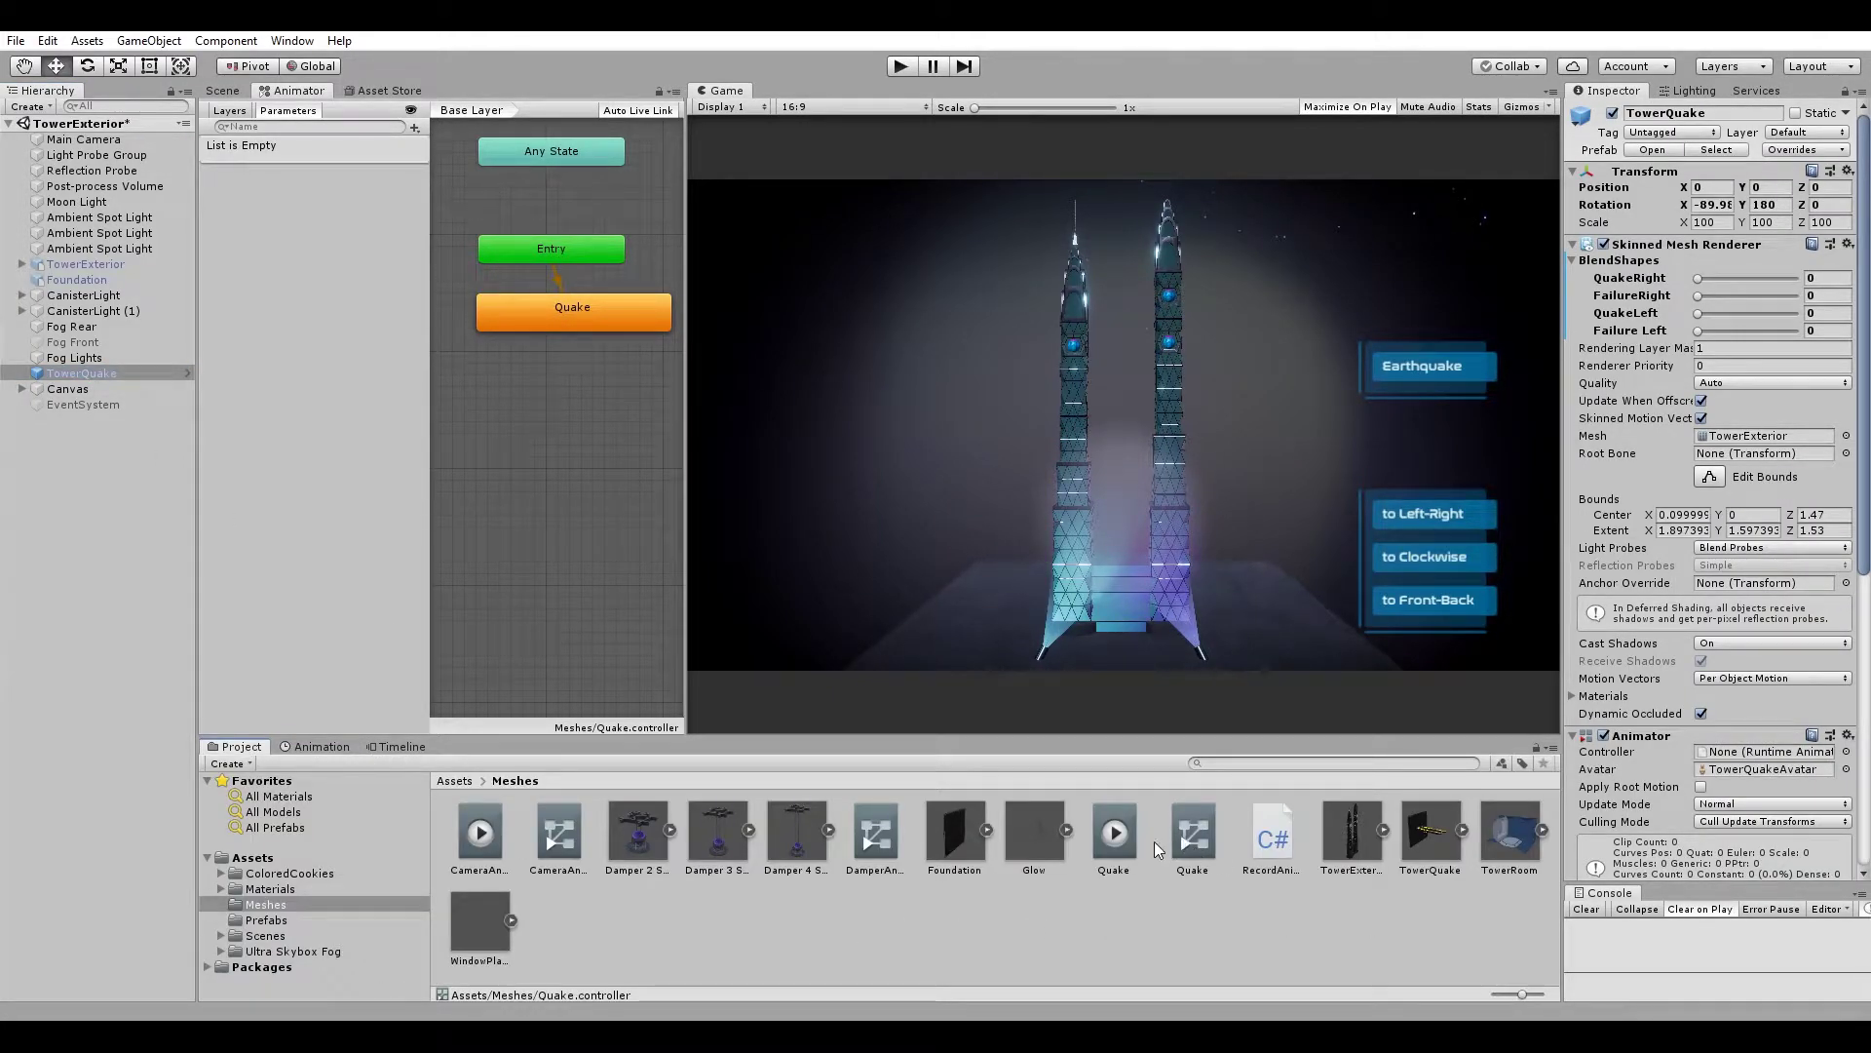
left_click_drag(1191, 839, 1746, 753)
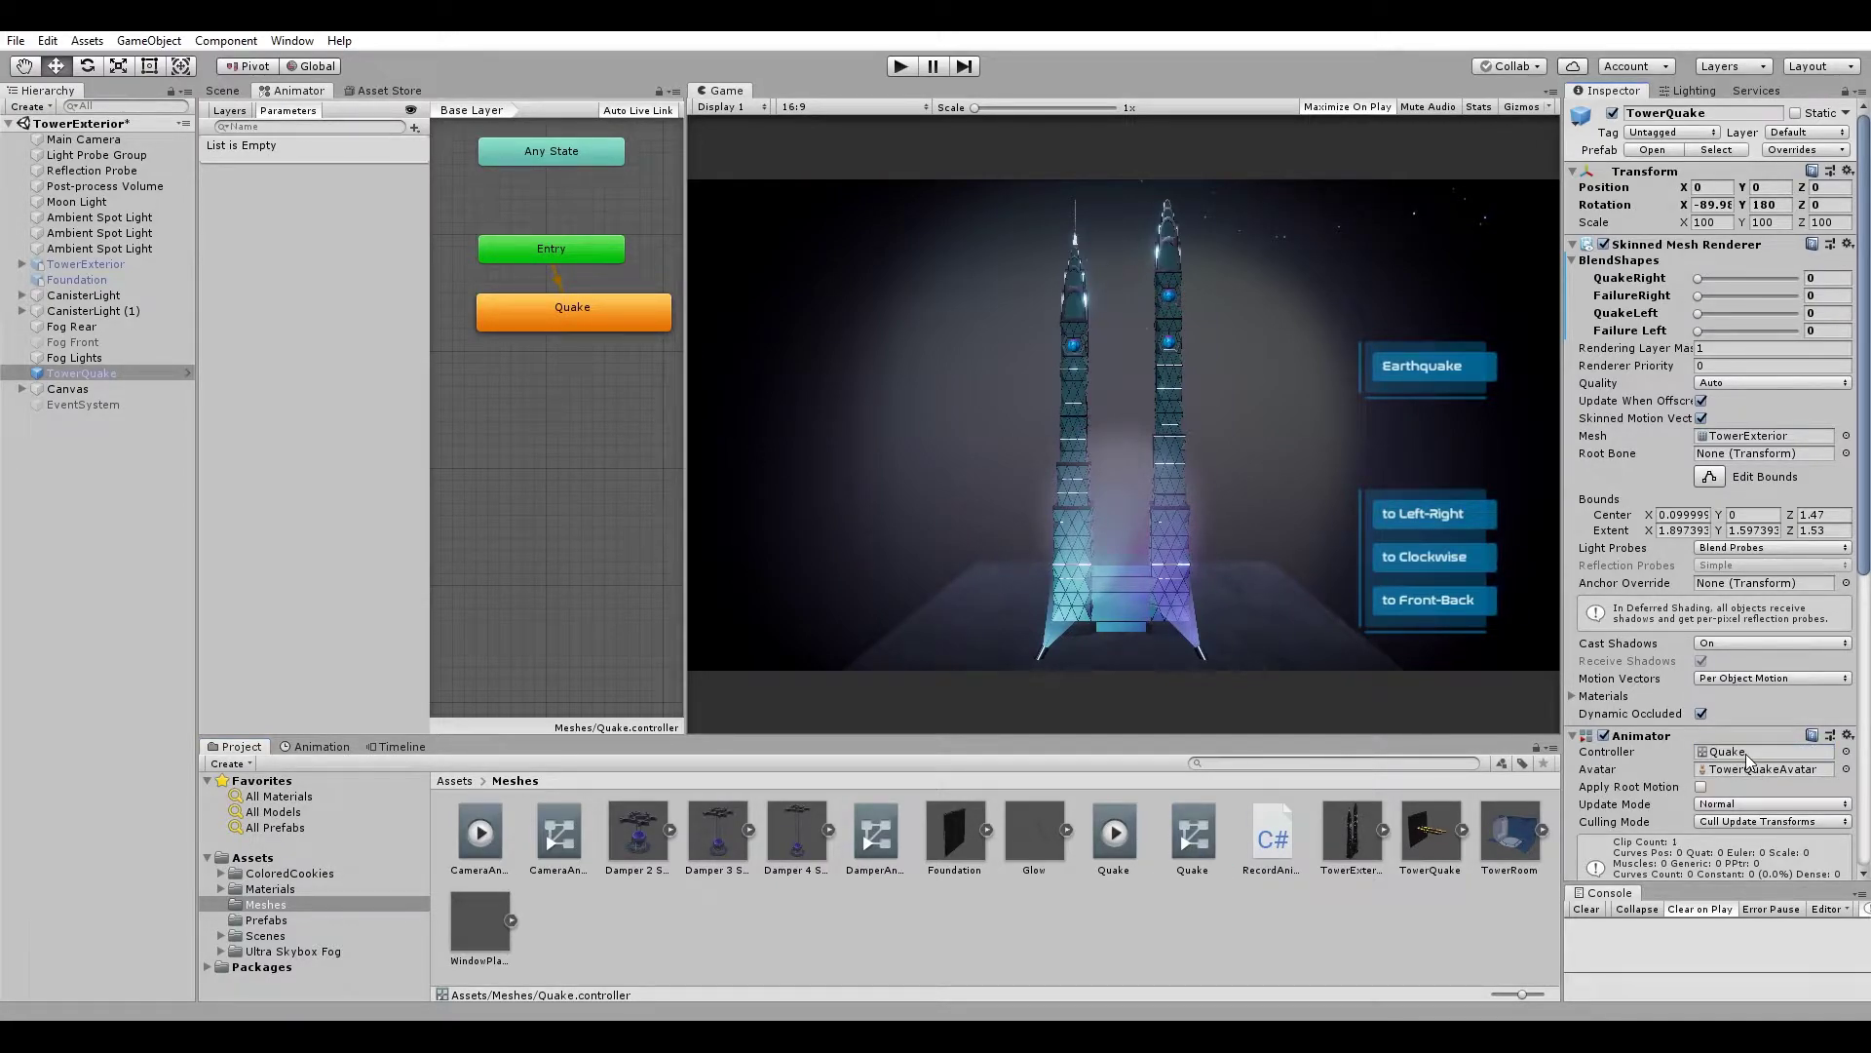
left_click(71, 372)
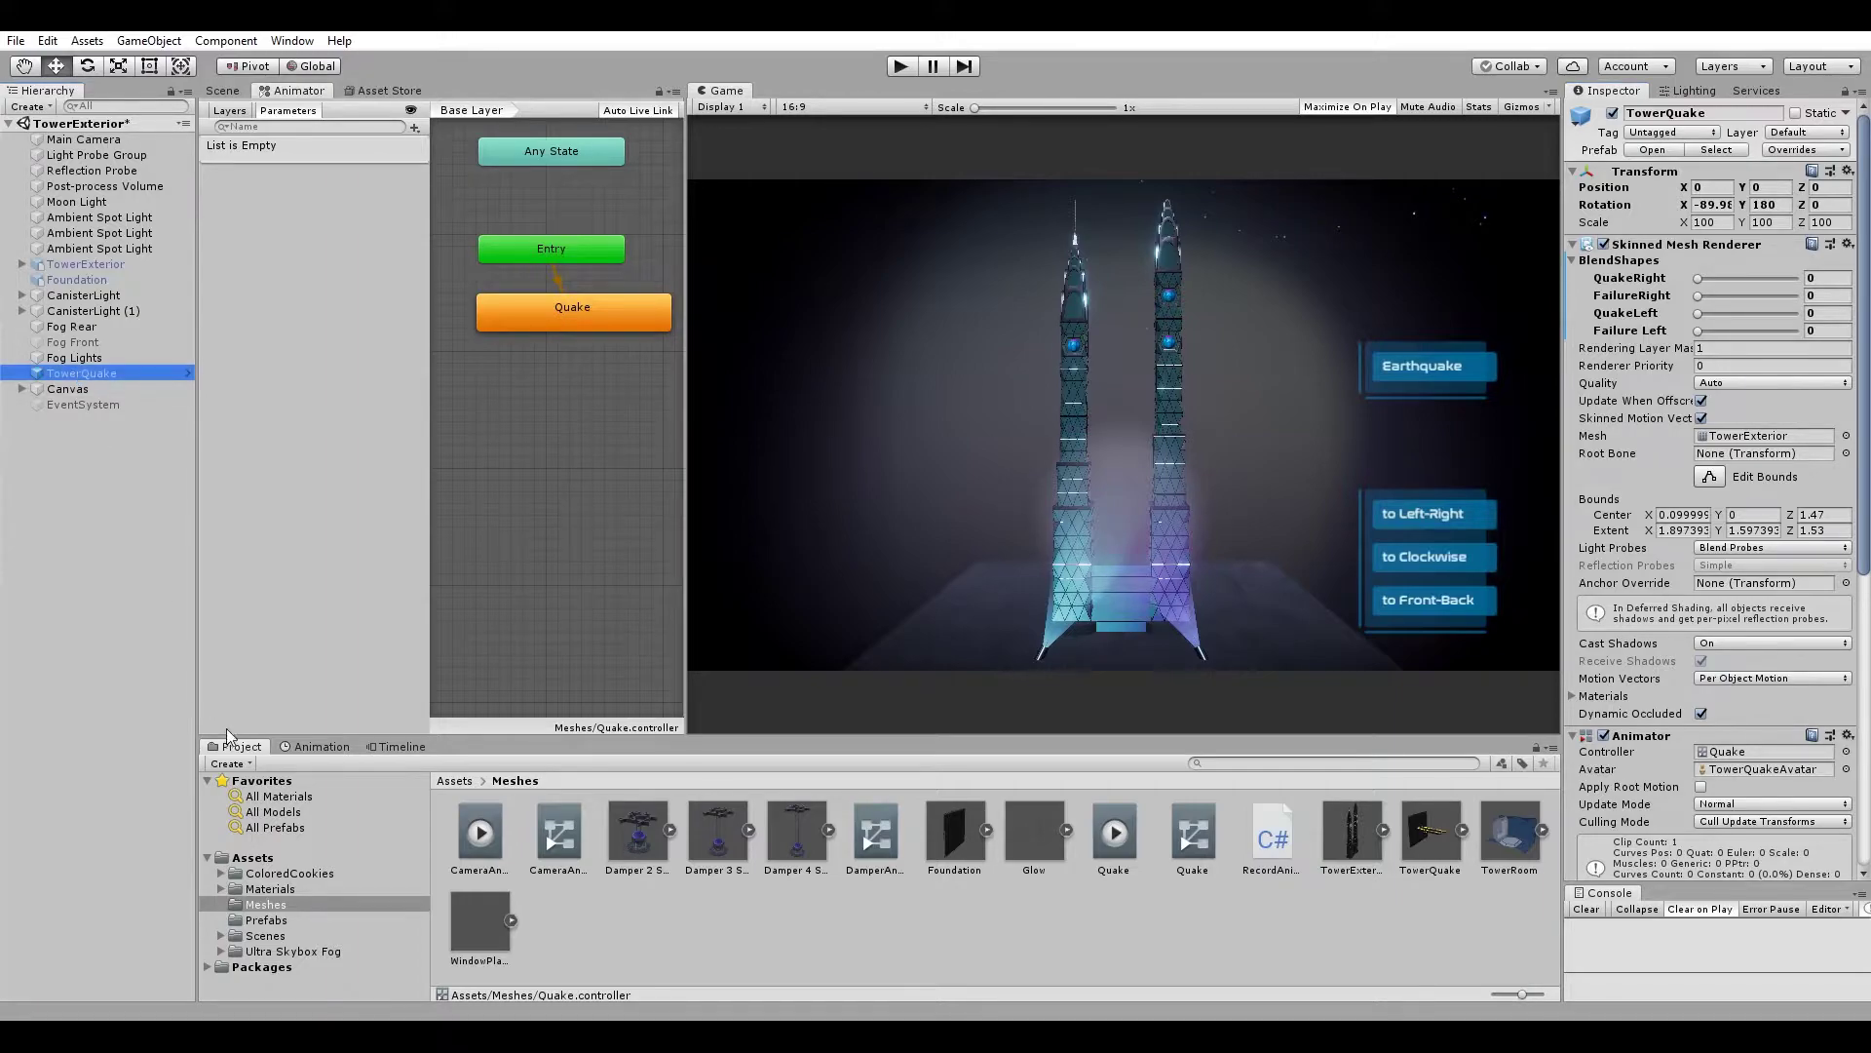
left_click(319, 746)
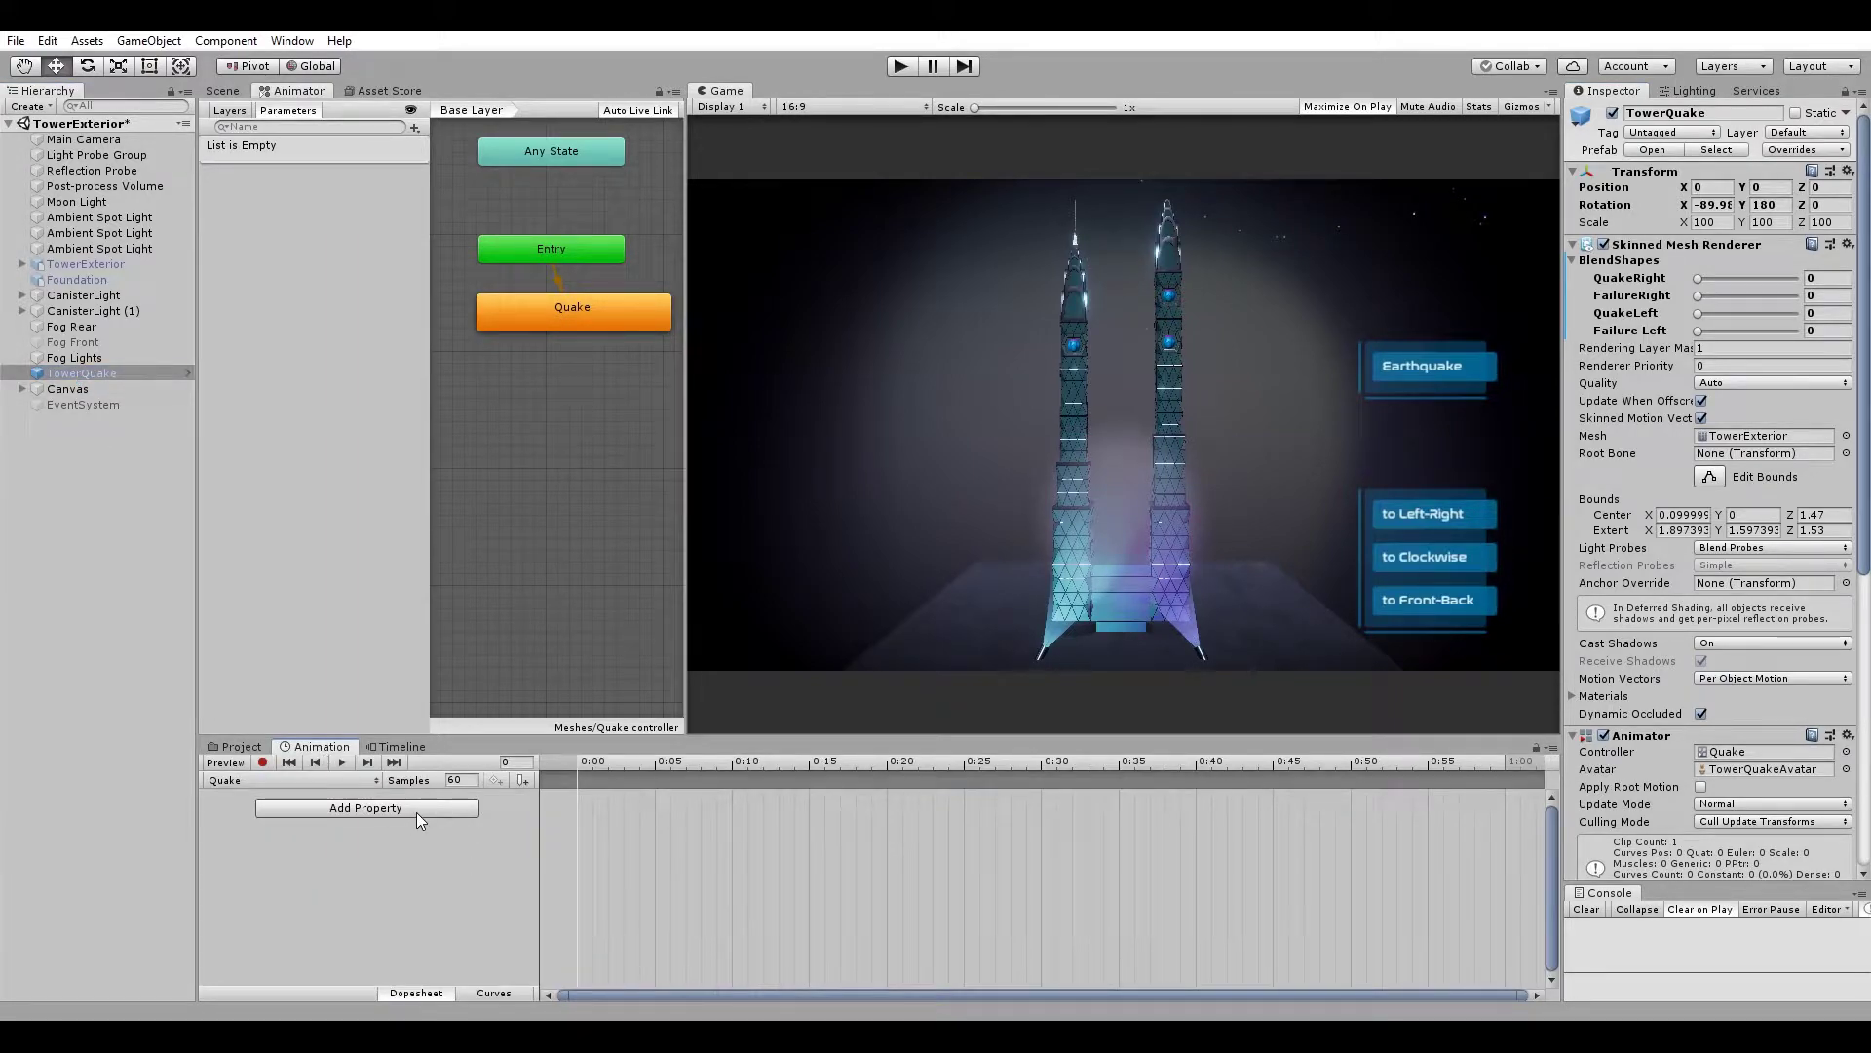
Start recording and keyframe all four blend shapes at 0 at the clip start.
left_click(264, 763)
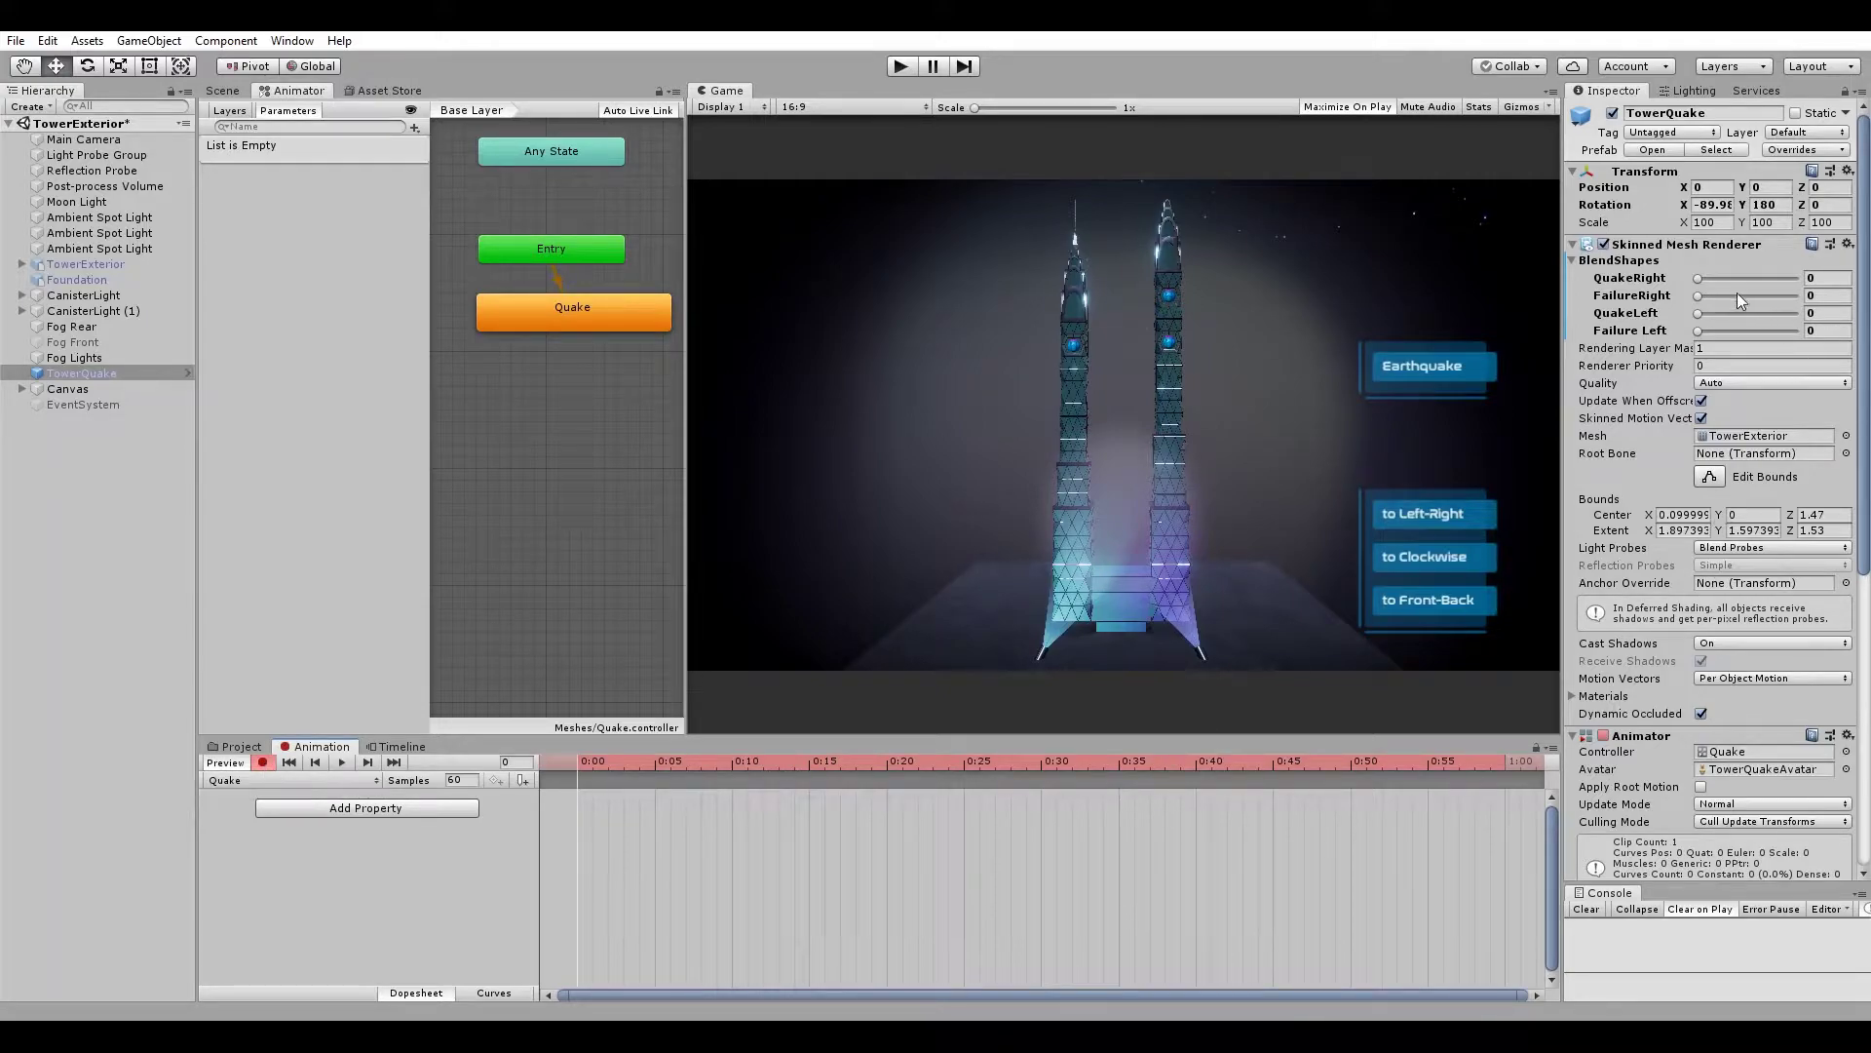
left_click(1696, 280)
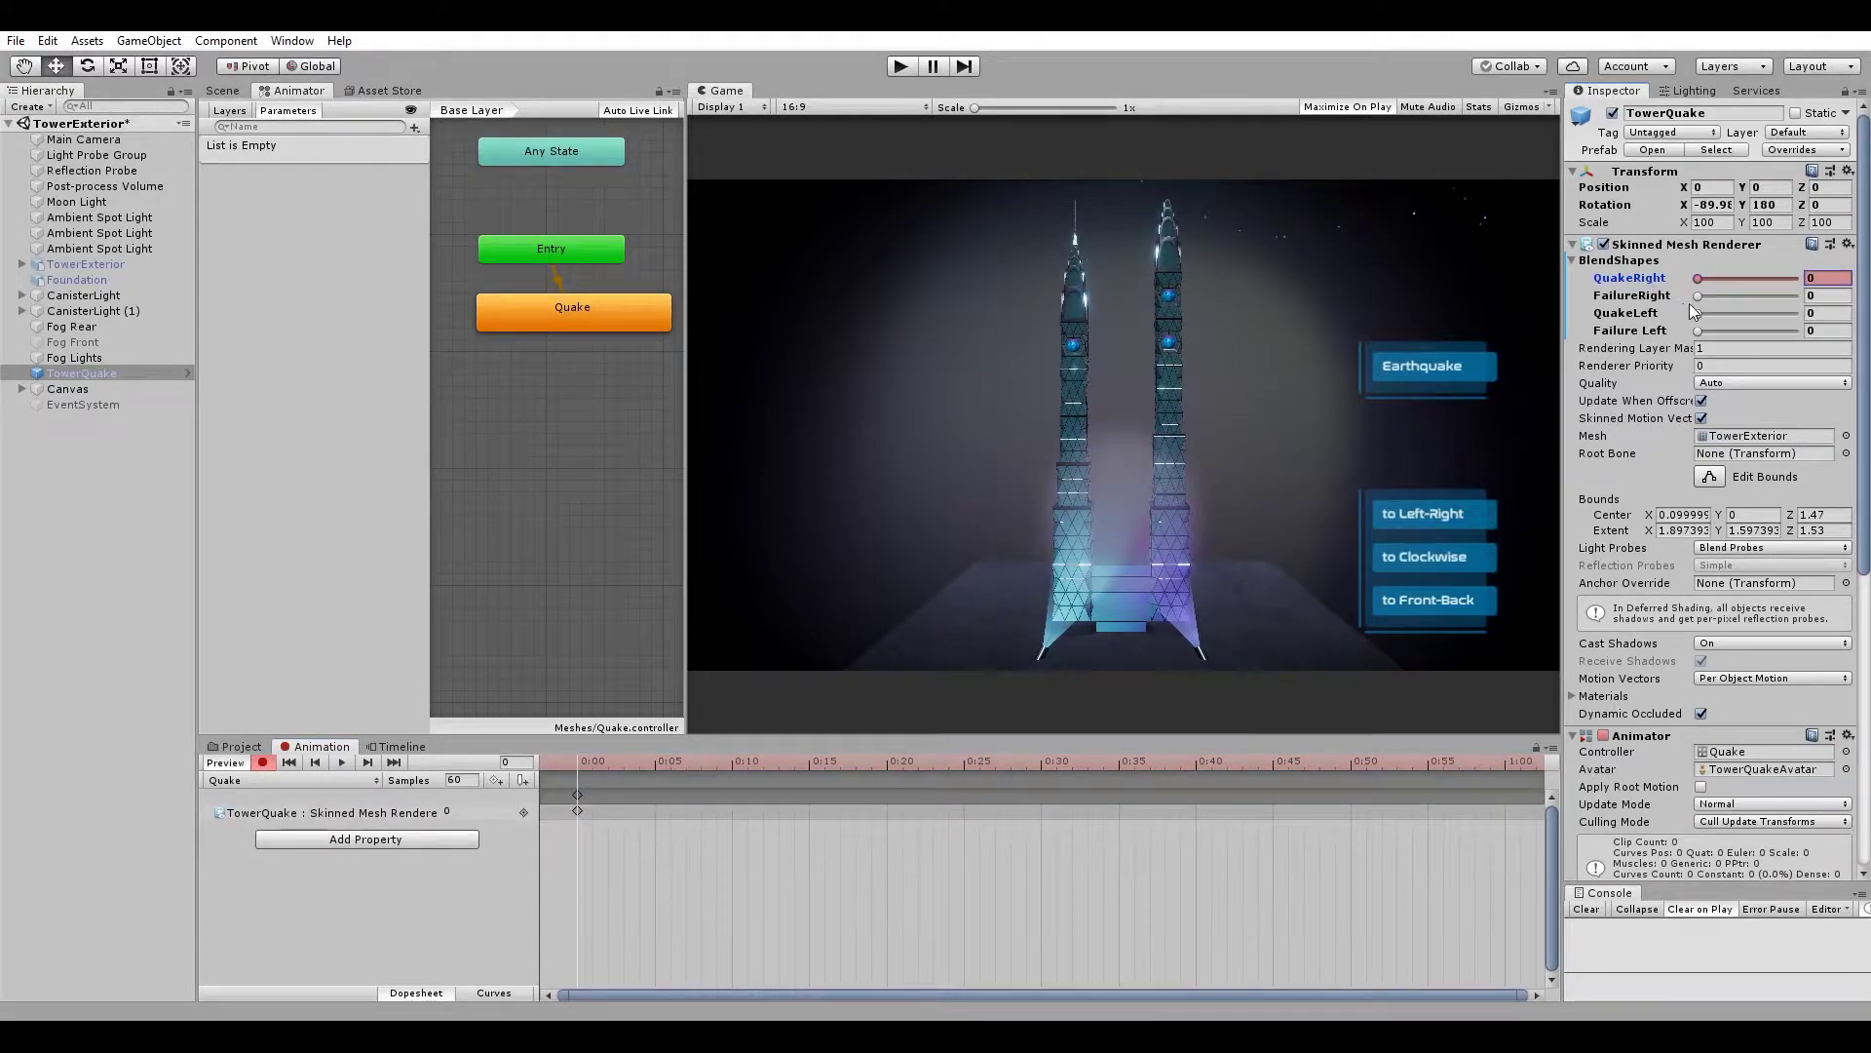
mouse_move(1697, 295)
left_mouse_down()
mouse_move(1732, 298)
mouse_move(1698, 297)
left_mouse_up()
left_click(1698, 312)
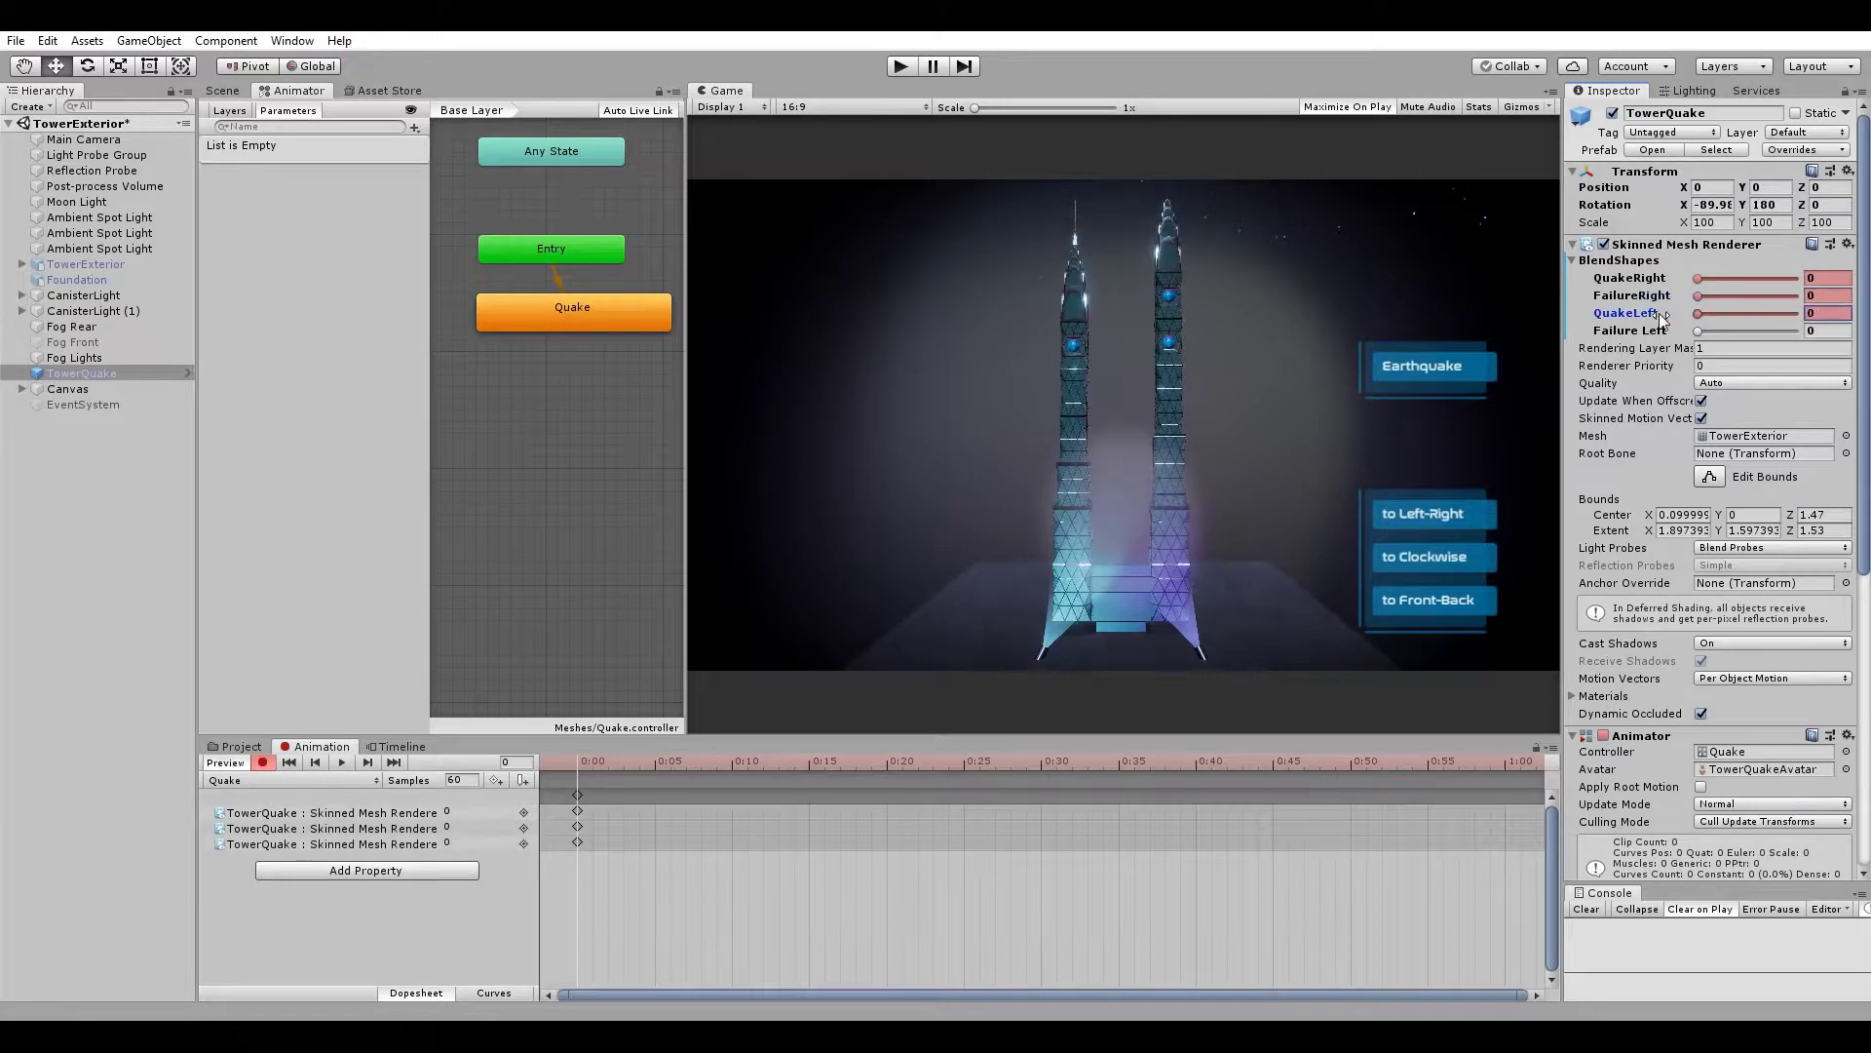
left_click(1697, 330)
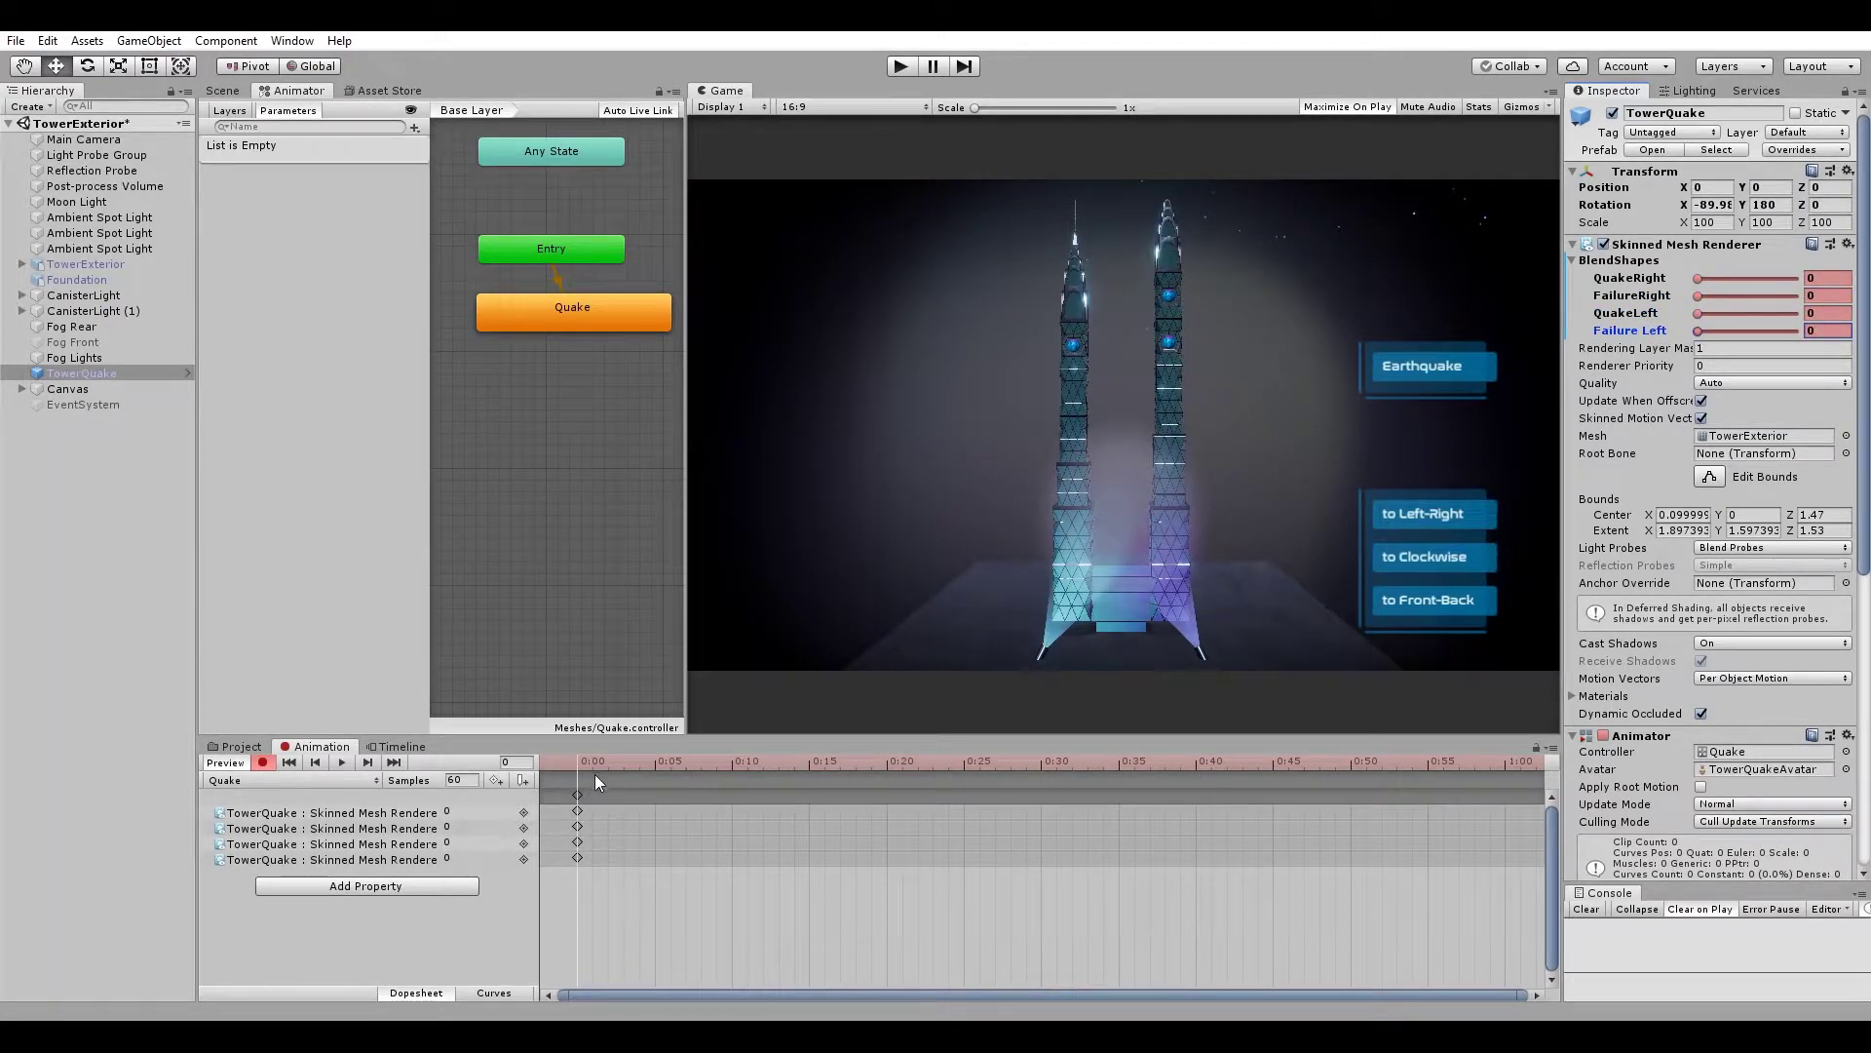
Keyframe the towers bent right with QuakeRight at 0:25, then bent left at 0:50.
mouse_move(596, 764)
left_mouse_down()
mouse_move(800, 834)
mouse_move(967, 834)
left_mouse_up()
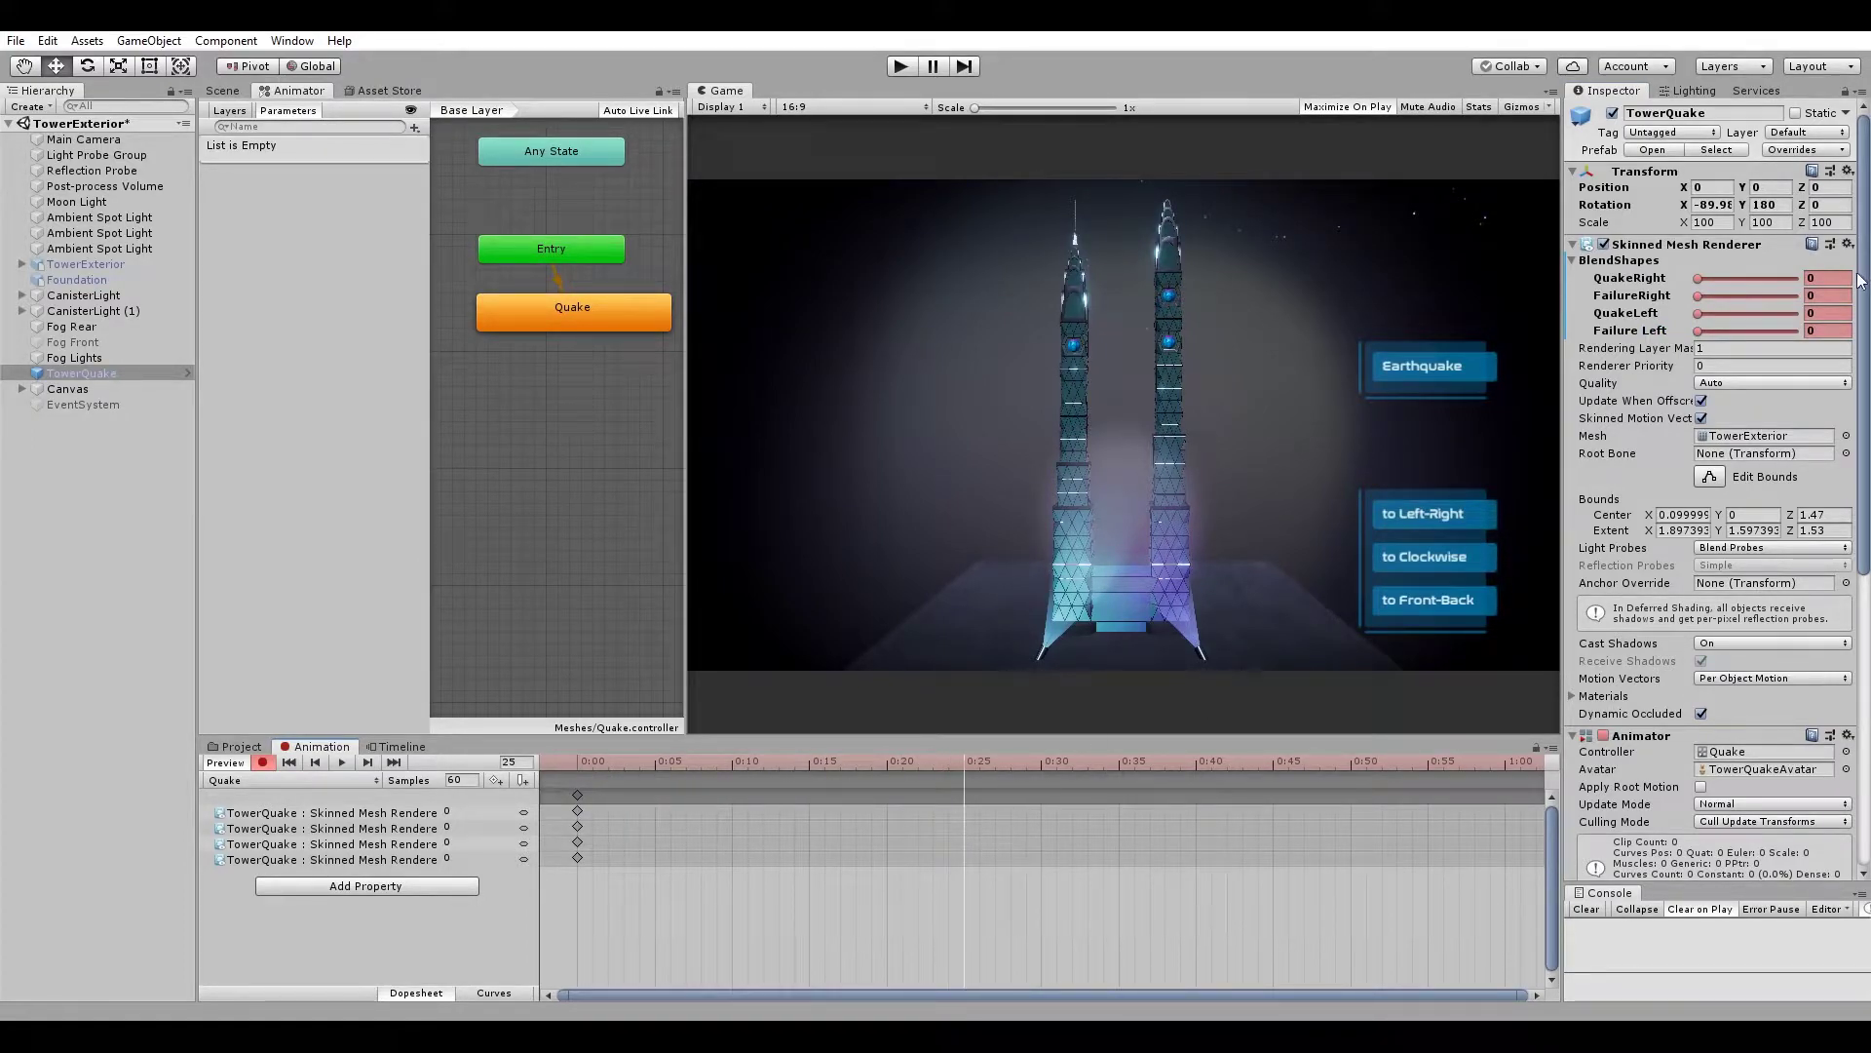
left_click_drag(1696, 278, 1798, 288)
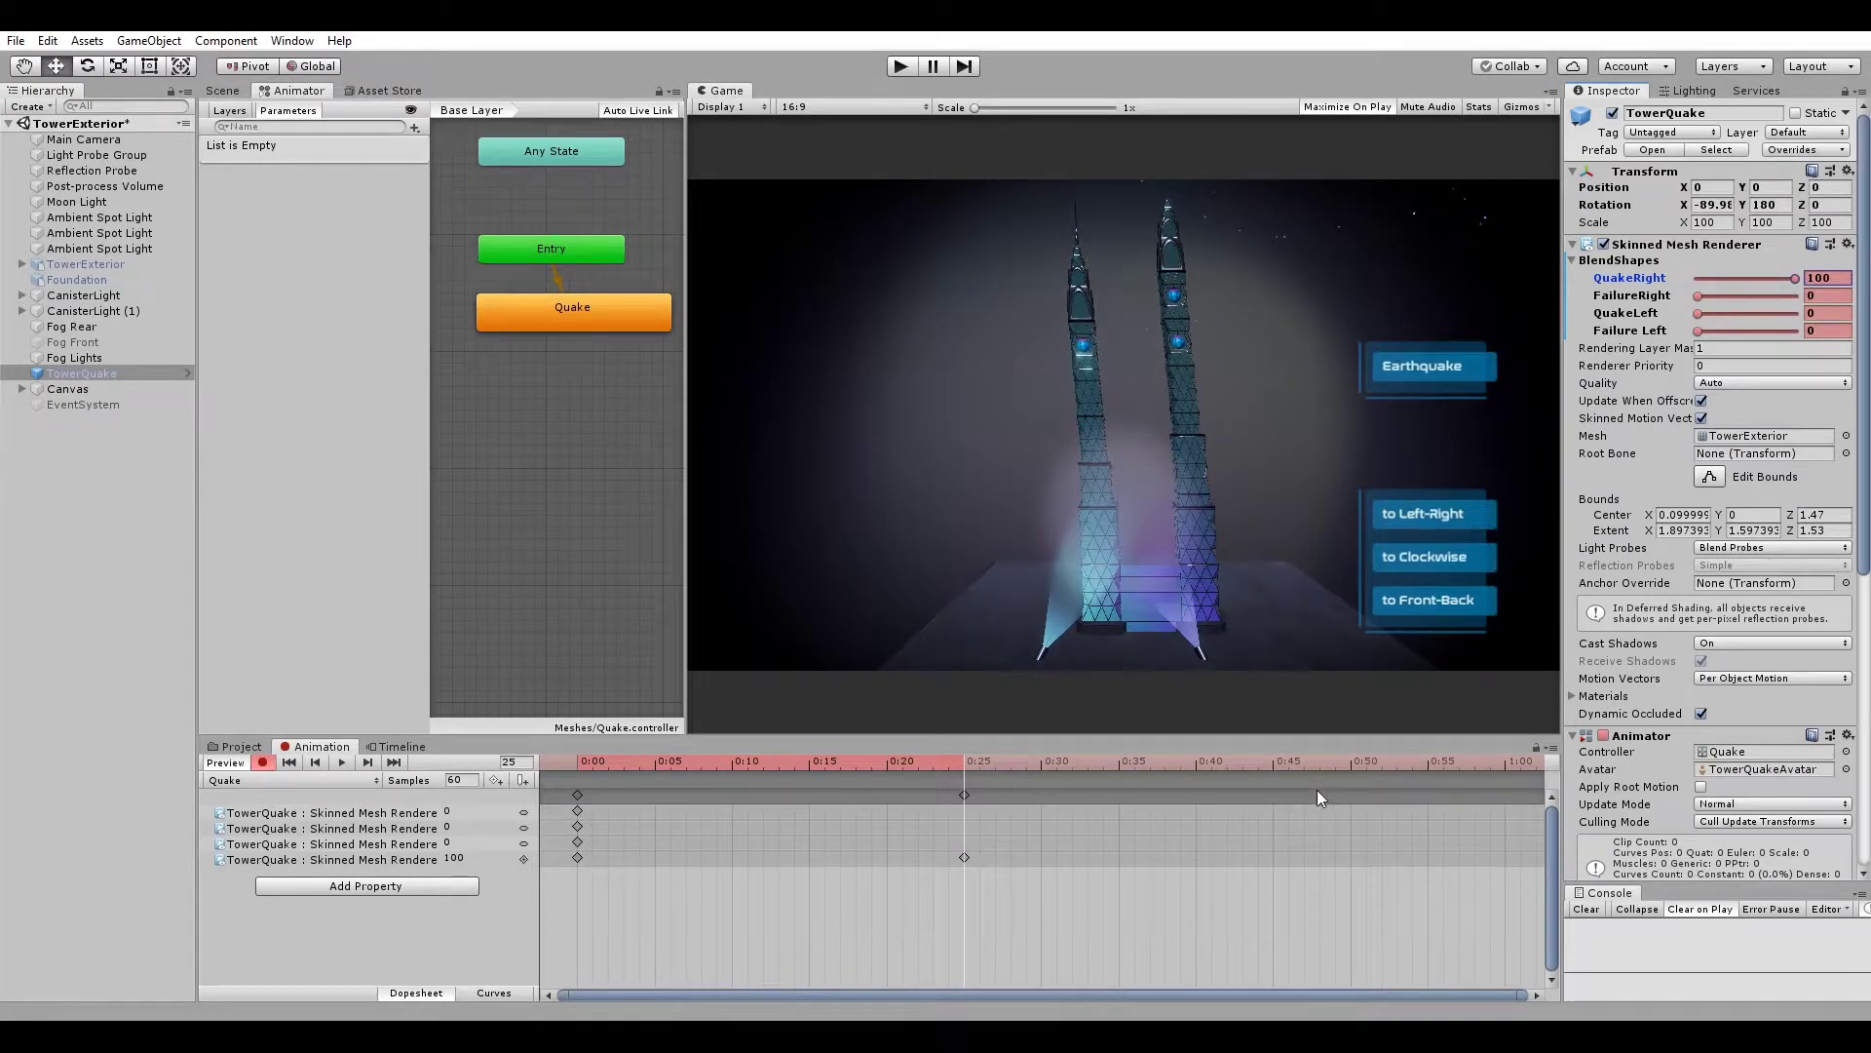
left_click(1351, 761)
mouse_move(1797, 278)
left_mouse_down()
mouse_move(1689, 281)
mouse_move(1799, 313)
left_mouse_up()
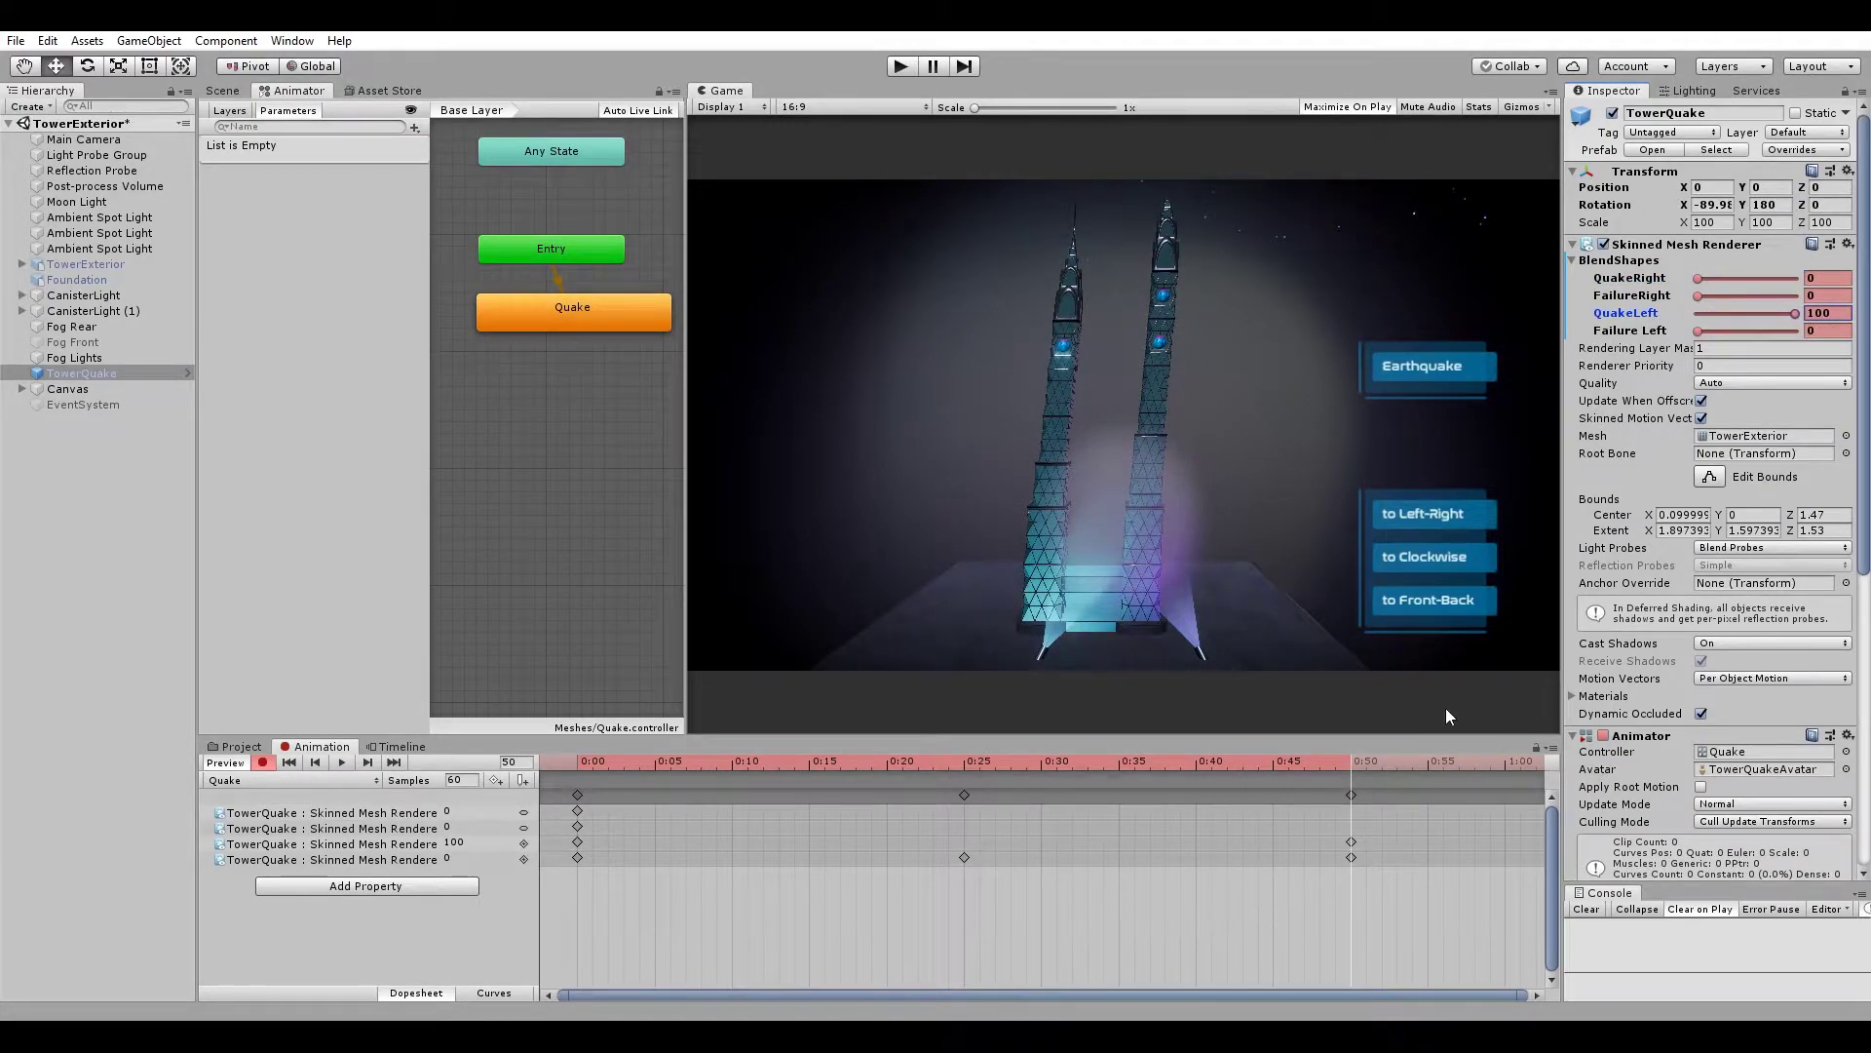
scroll(1255, 932, "down", 3)
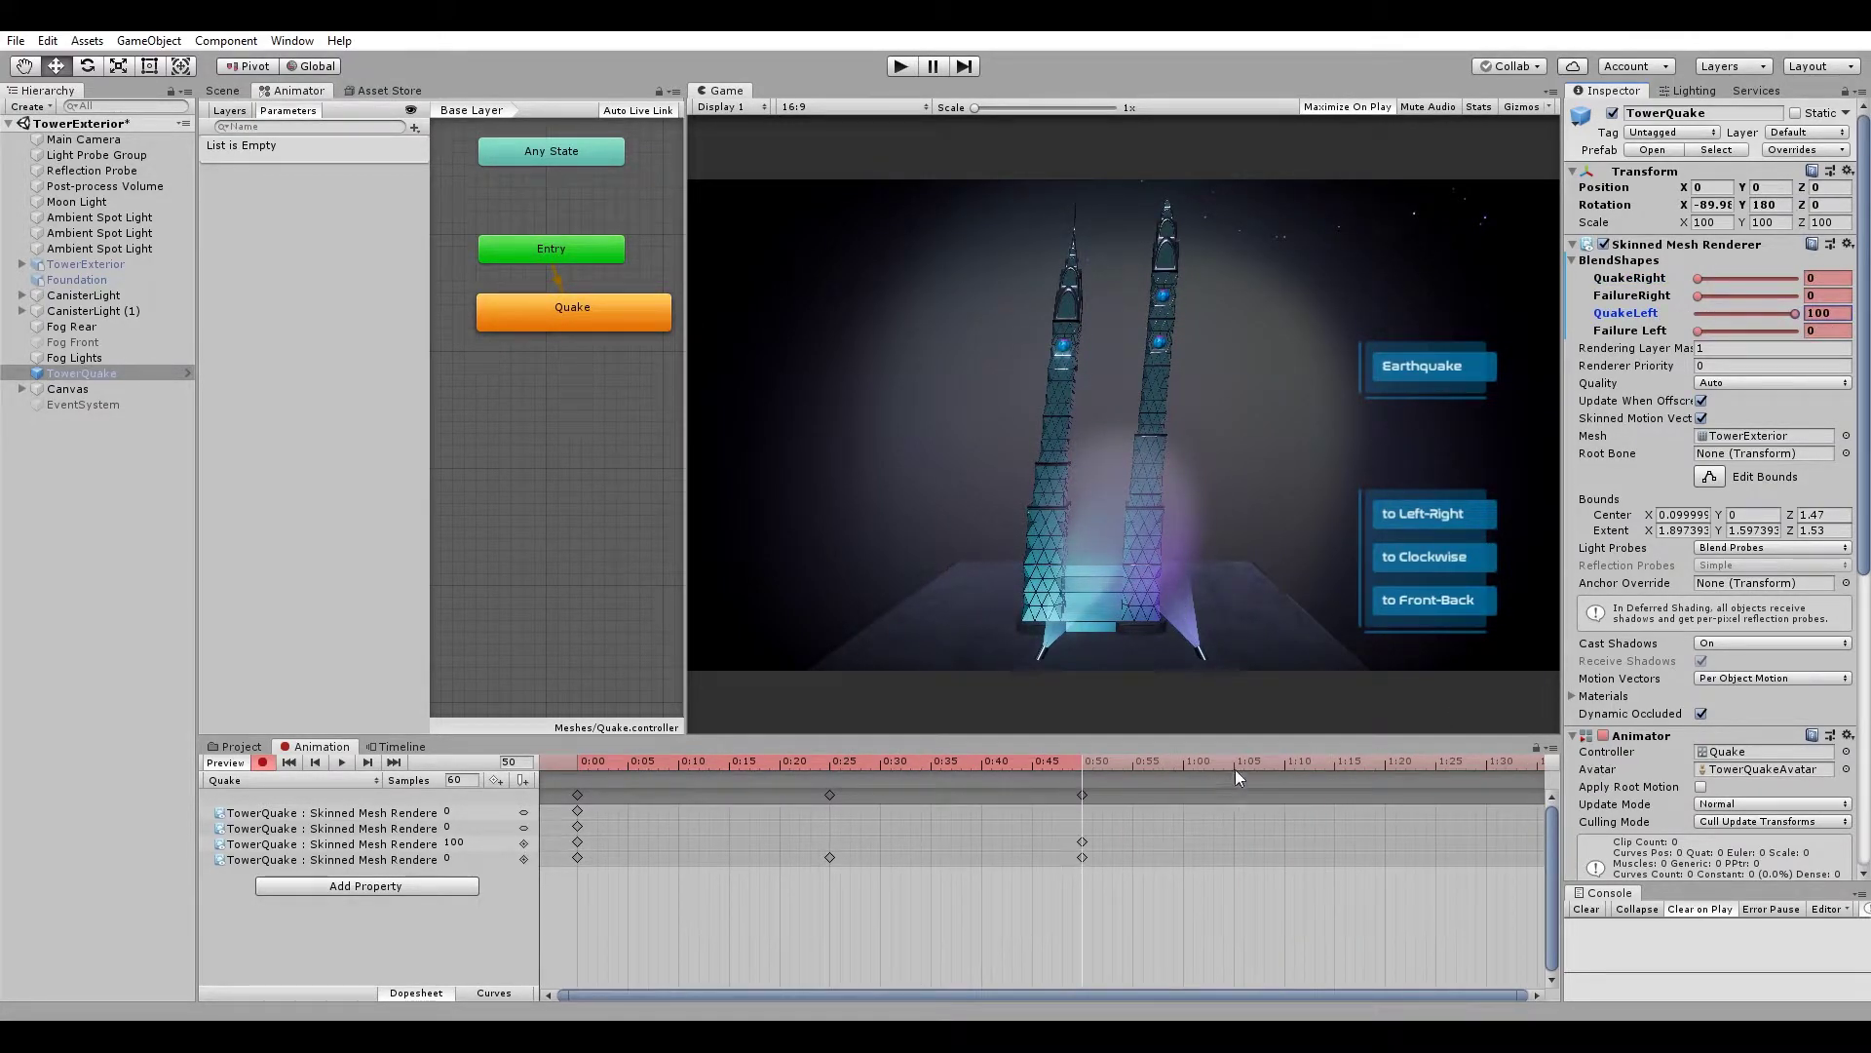
Bring QuakeLeft back to 0 at 1:15 so the towers end upright.
left_click(1336, 761)
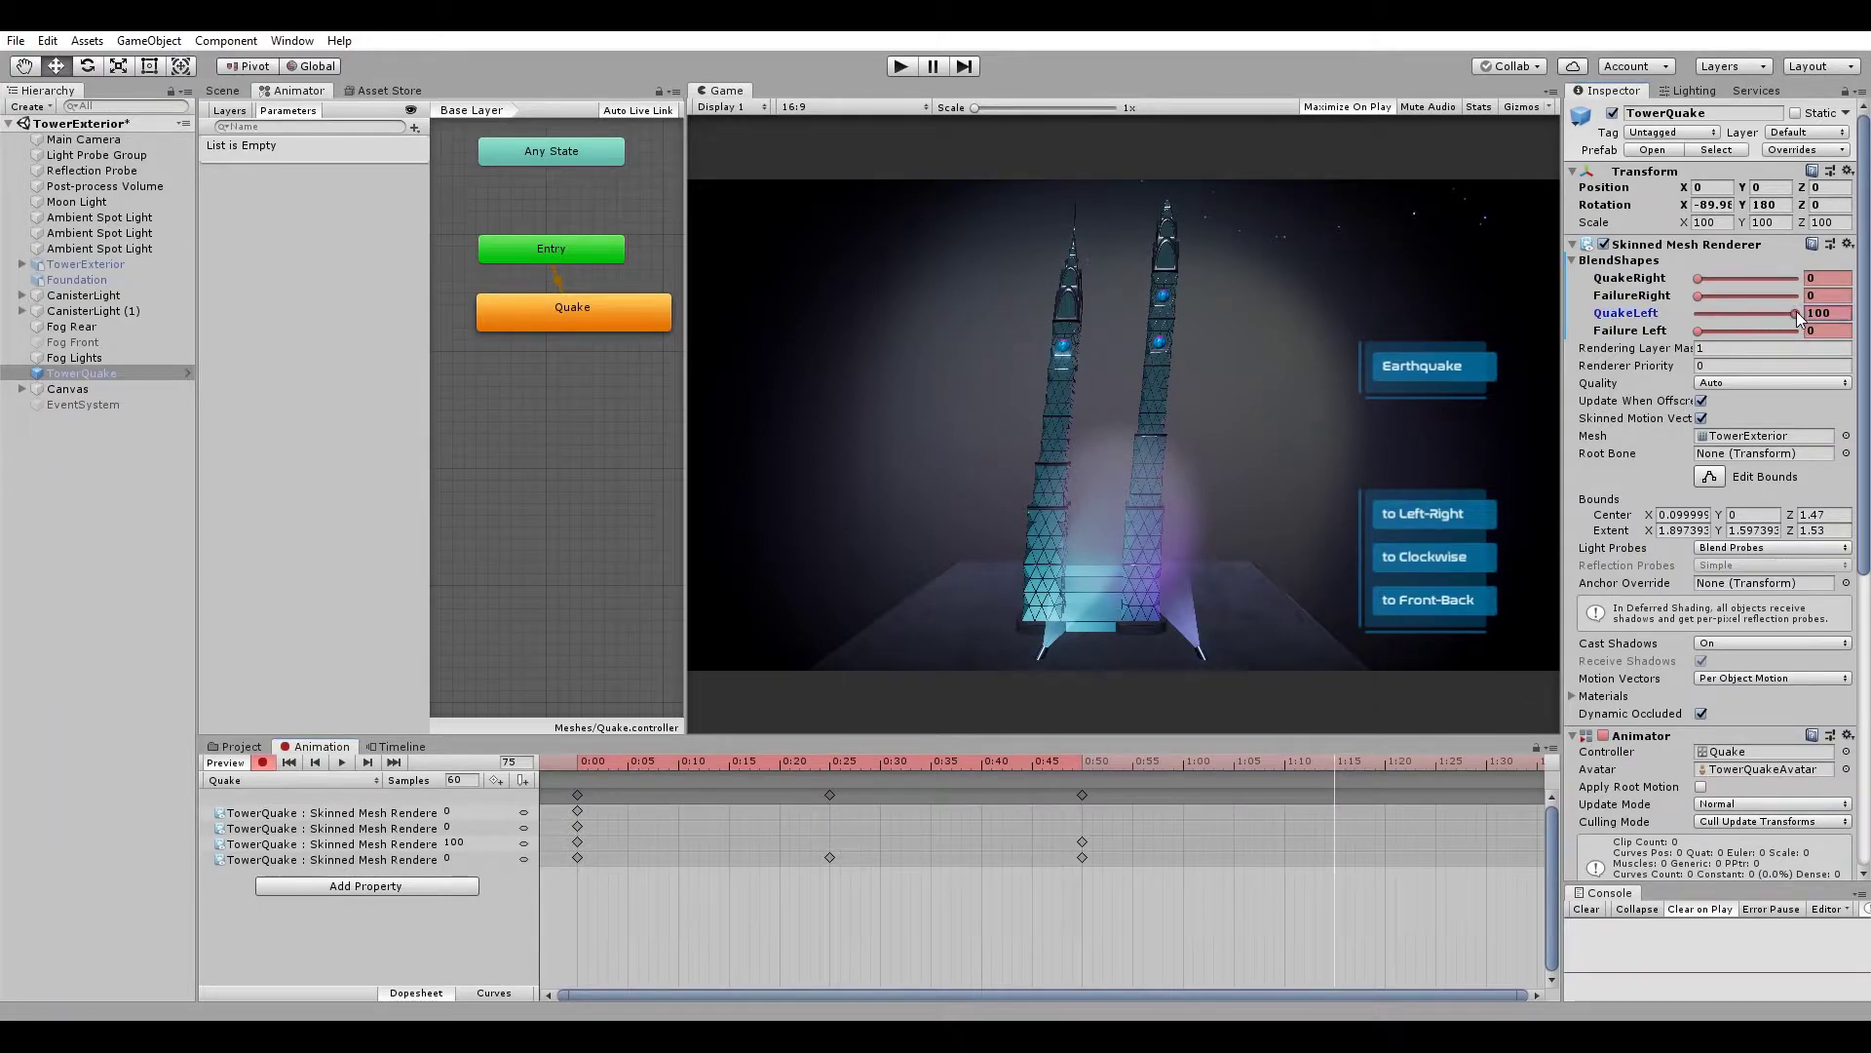
left_click_drag(1797, 313, 1686, 324)
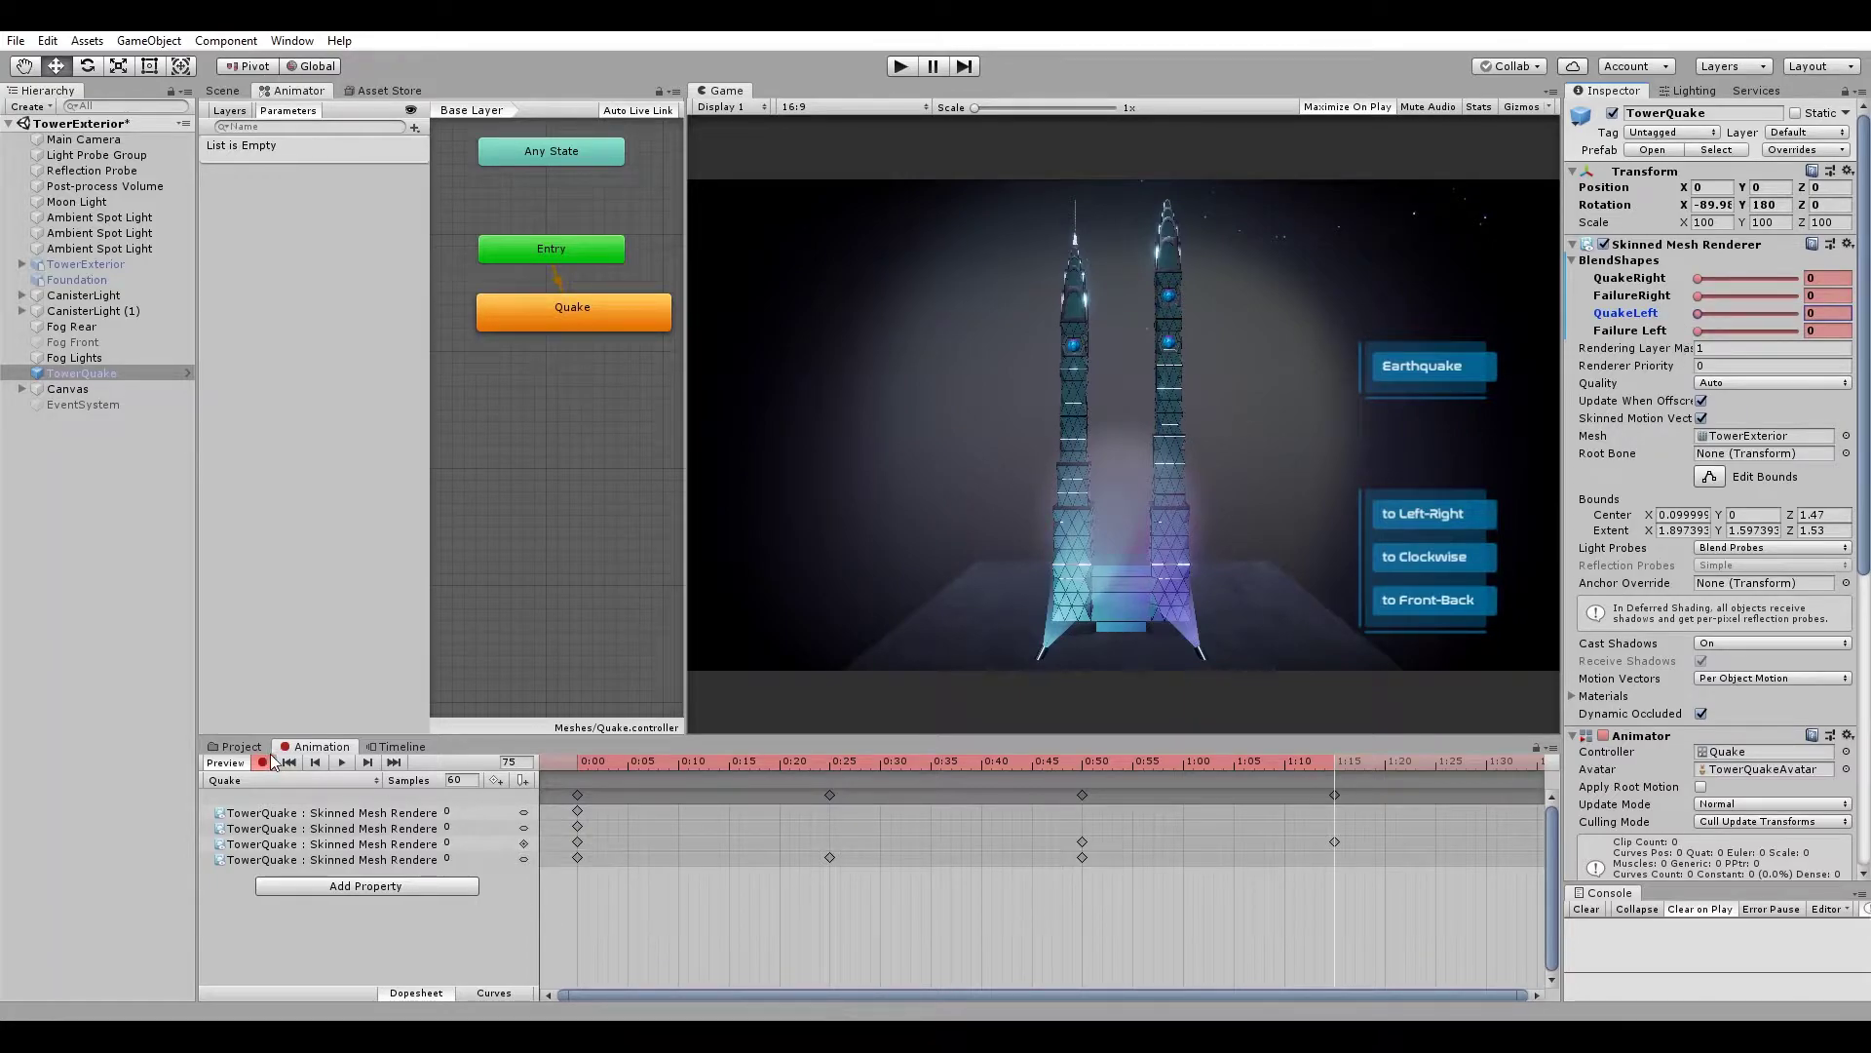
left_click(320, 749)
Stop recording, enable Loop Time on the Quake clip and preview the towers swaying.
left_click(271, 764)
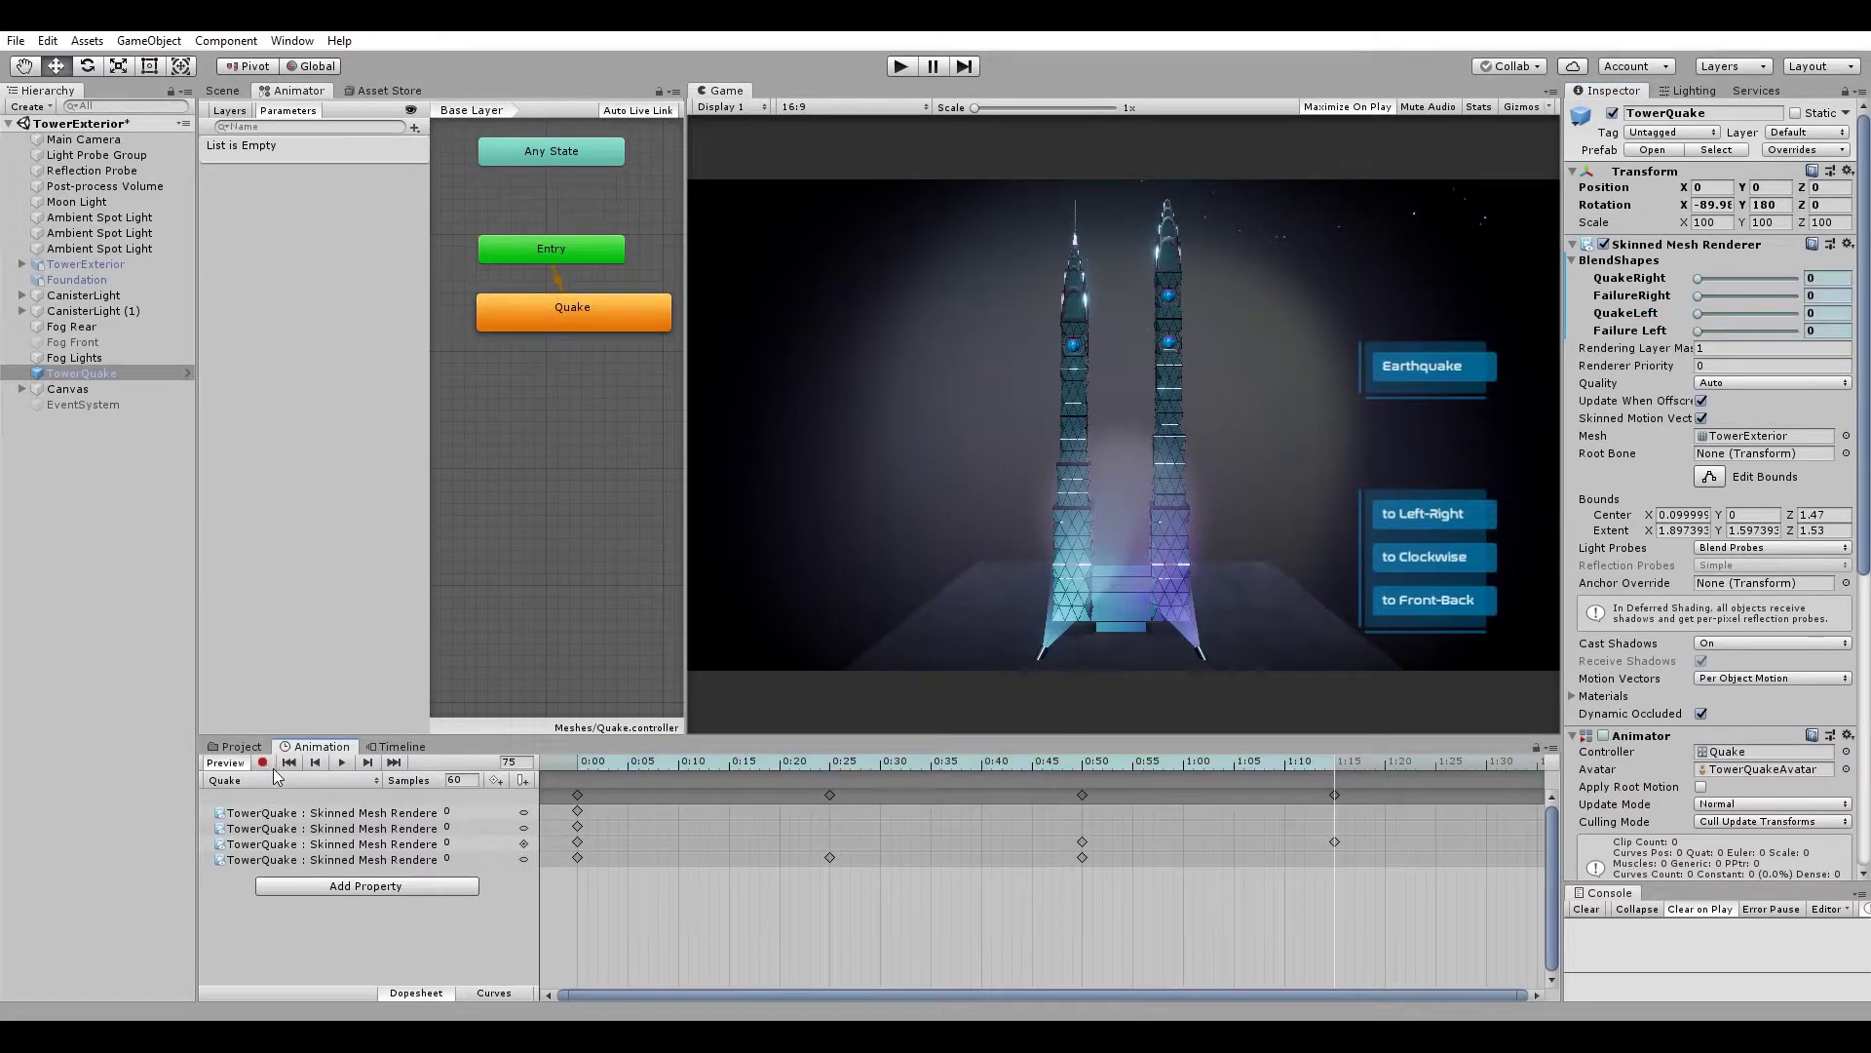
left_click(343, 761)
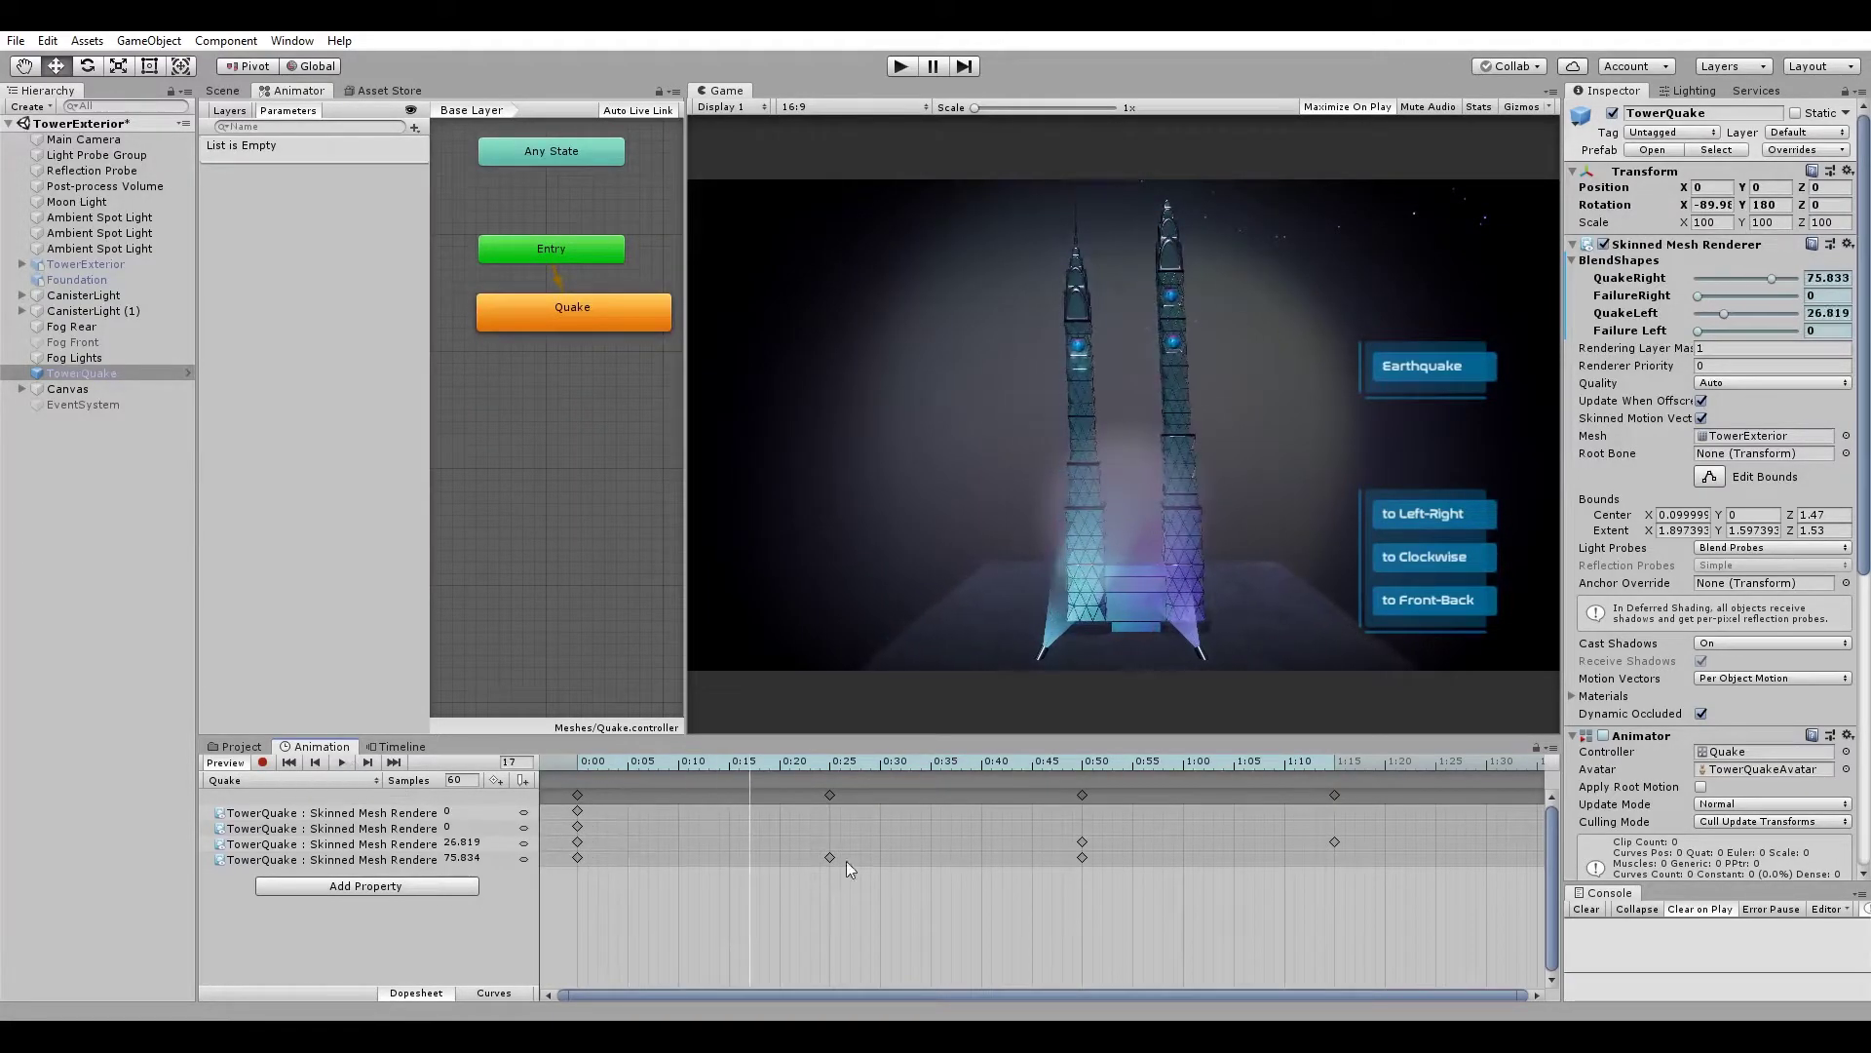
left_click(251, 752)
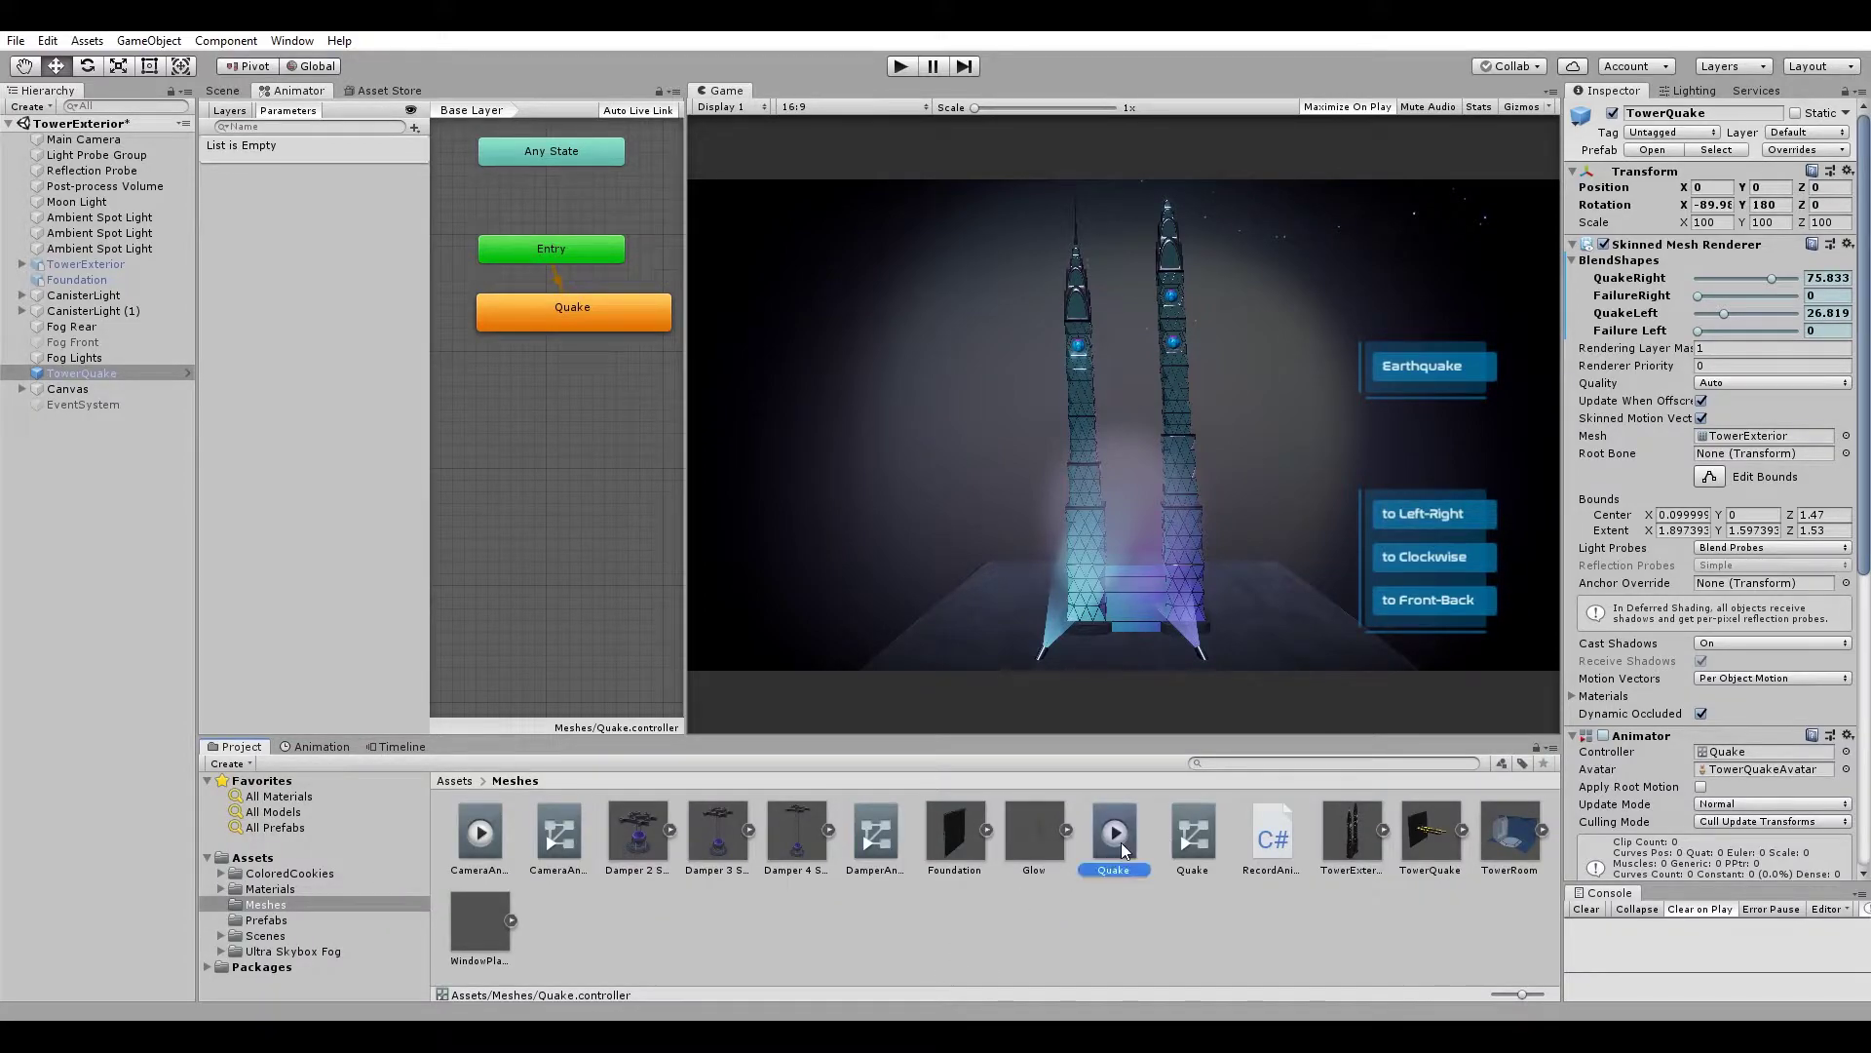
left_click(1702, 175)
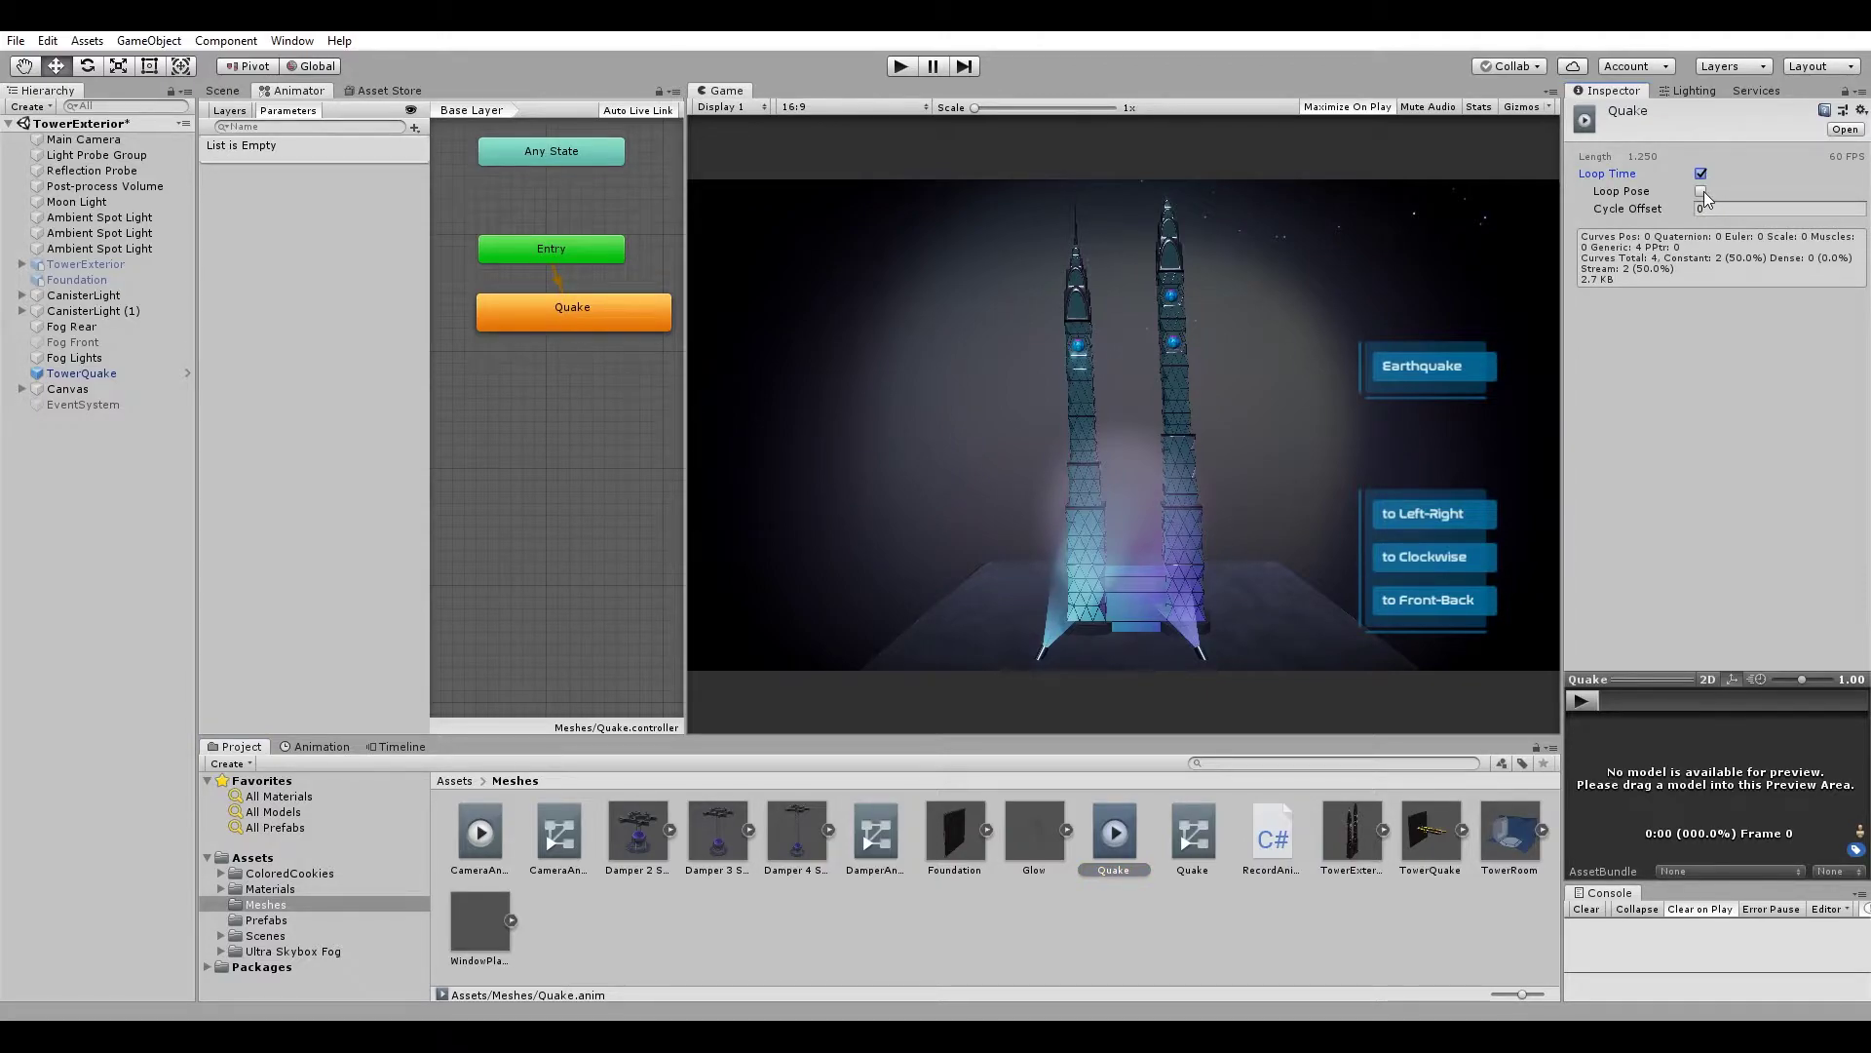
left_click(322, 746)
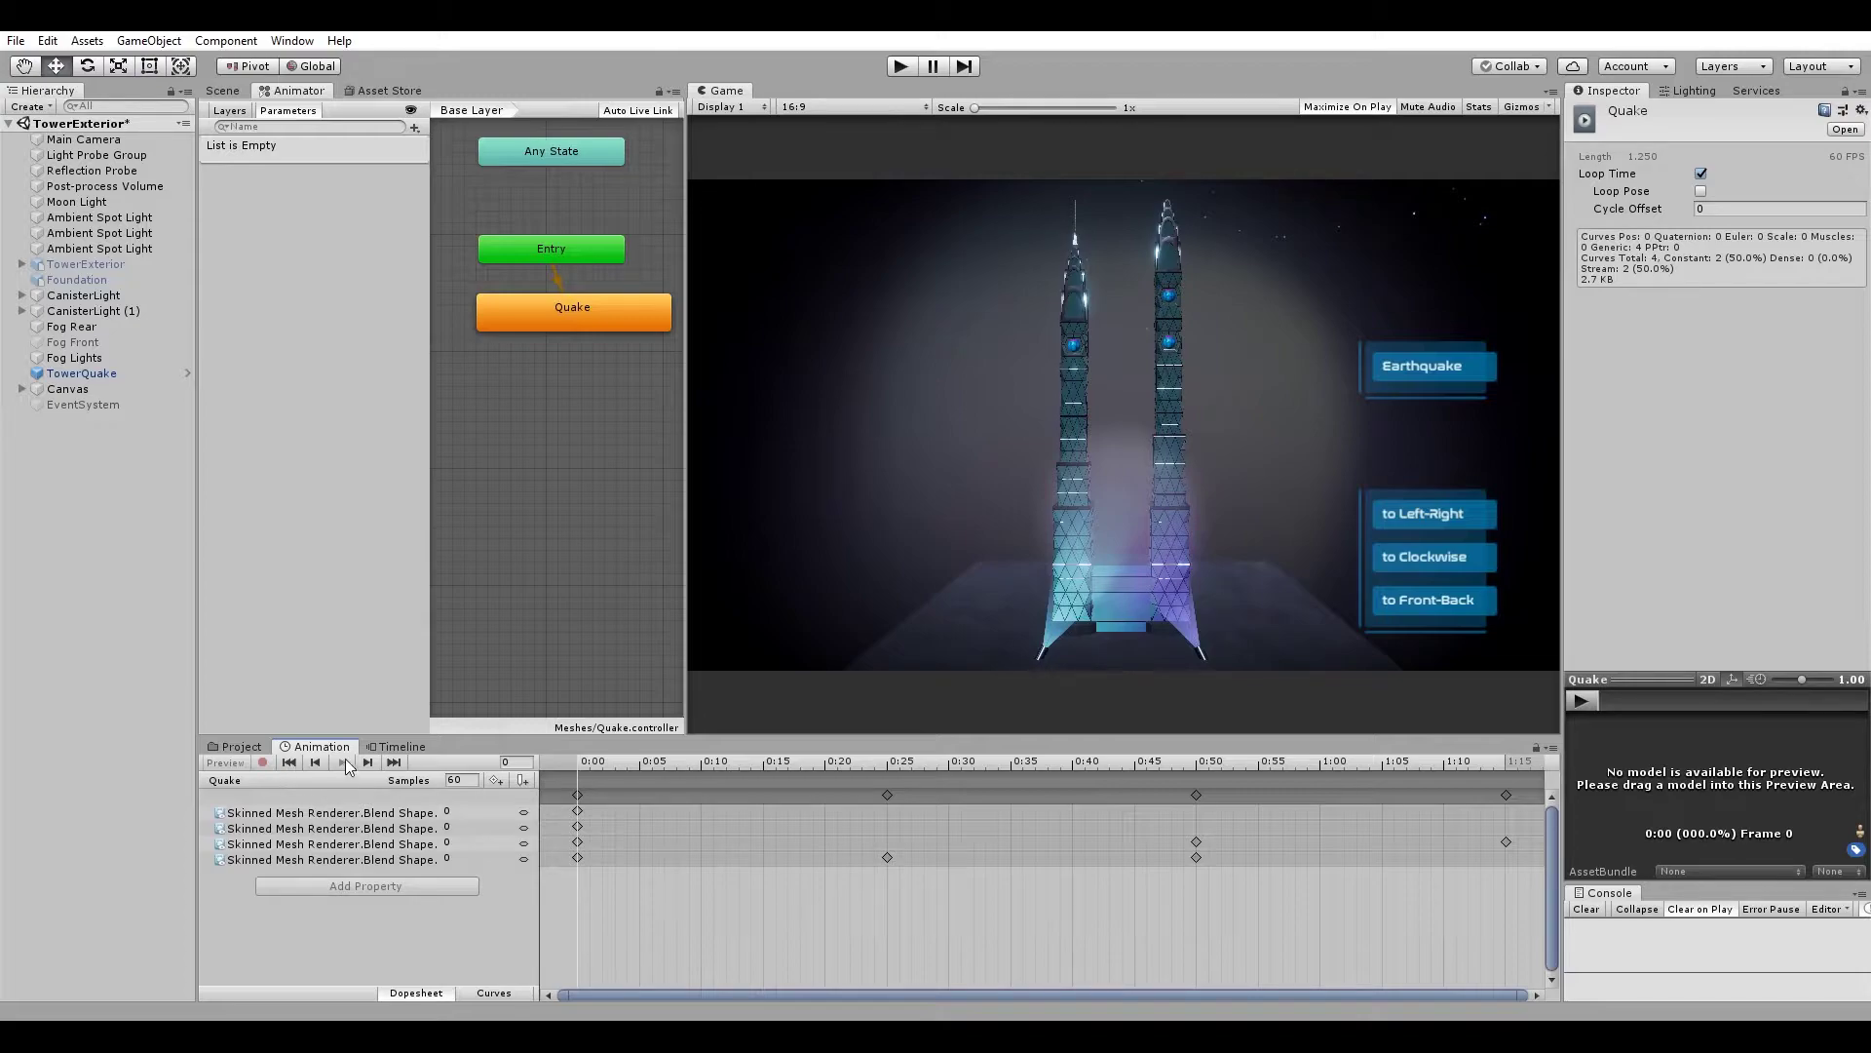
left_click(109, 372)
left_click(340, 762)
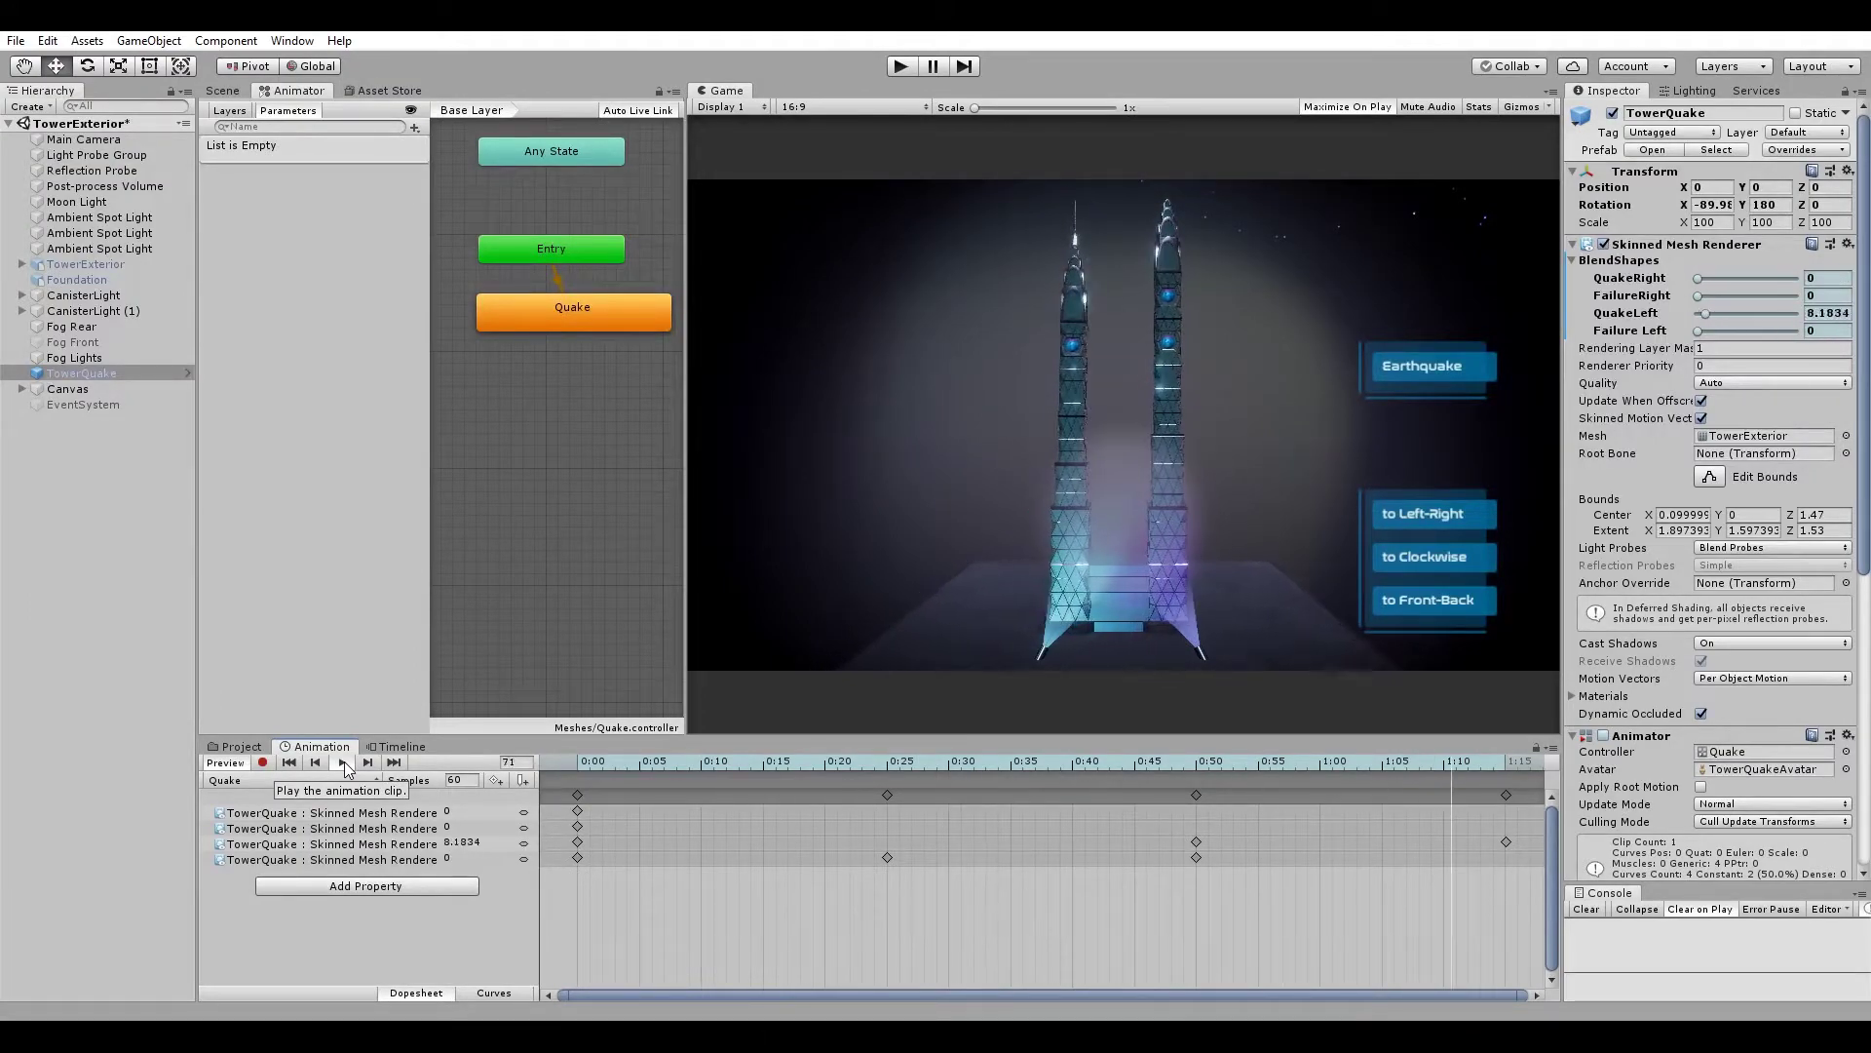
Give every Quake keyframe Auto tangents and preview the smoother sway.
left_click(292, 762)
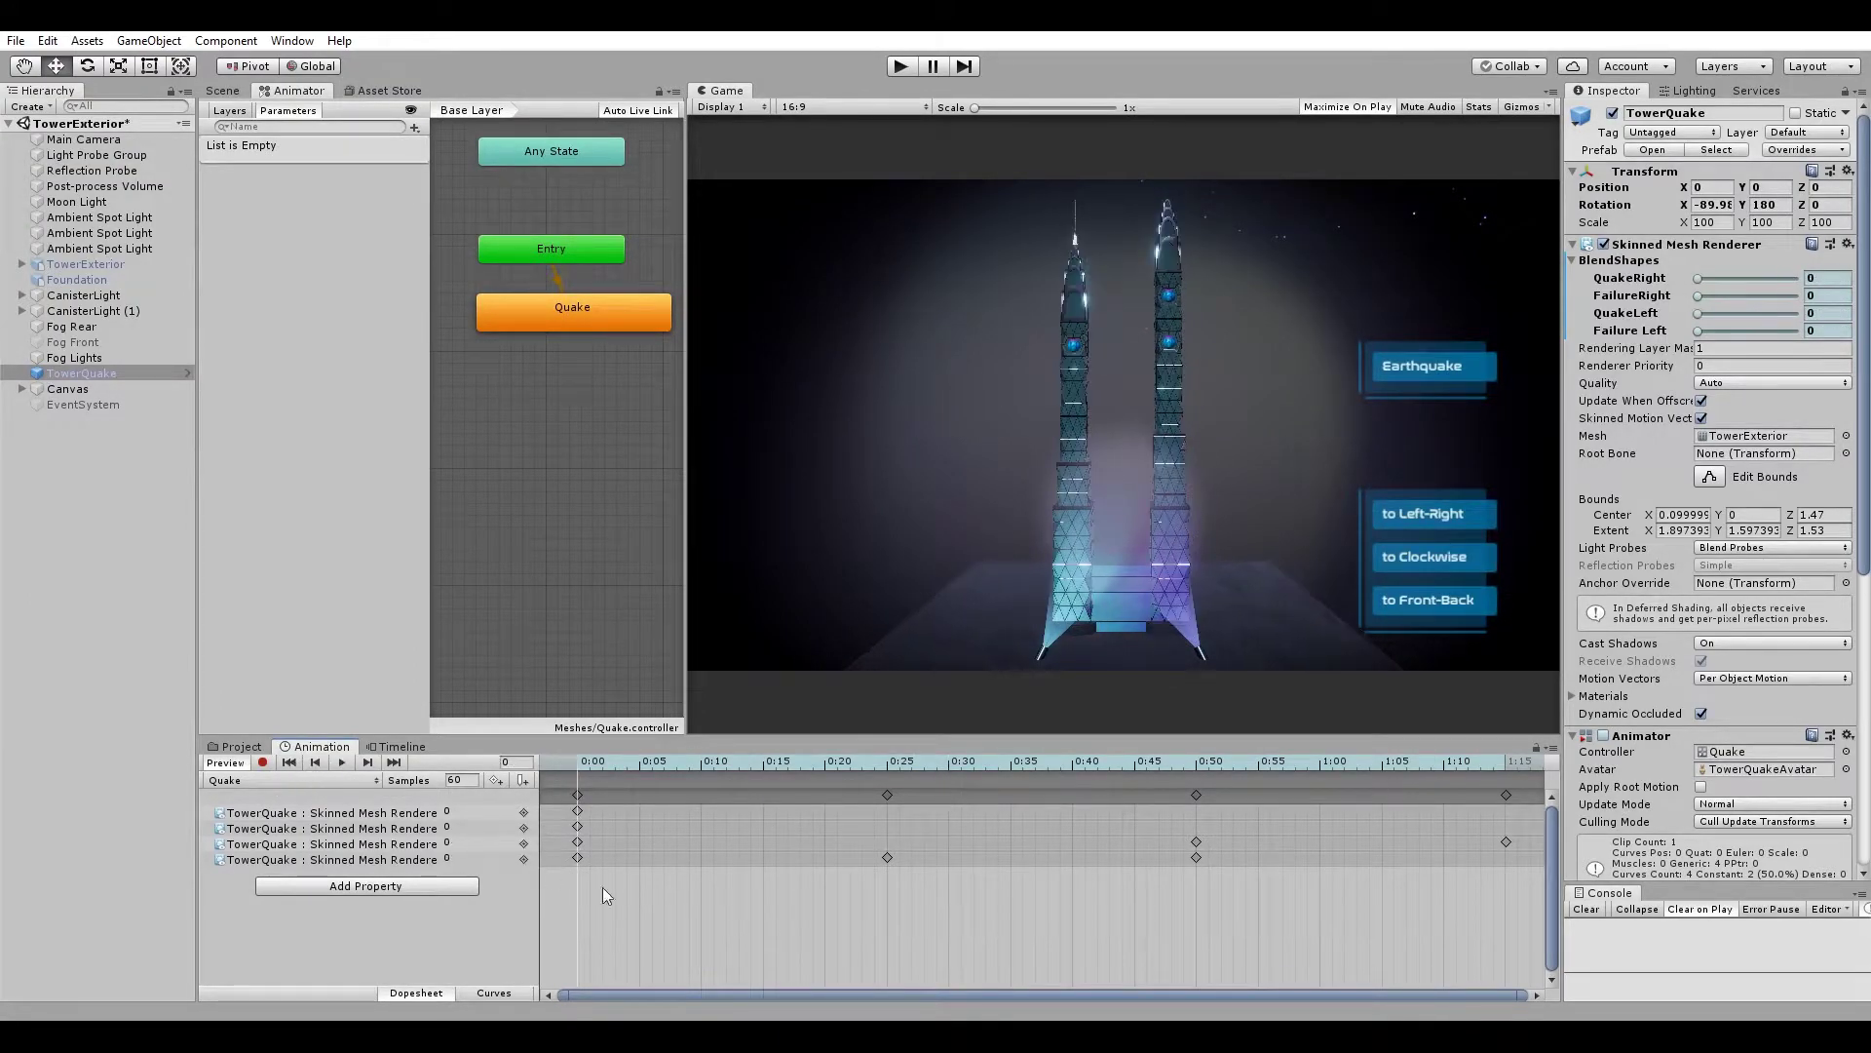
left_click_drag(1516, 901, 563, 783)
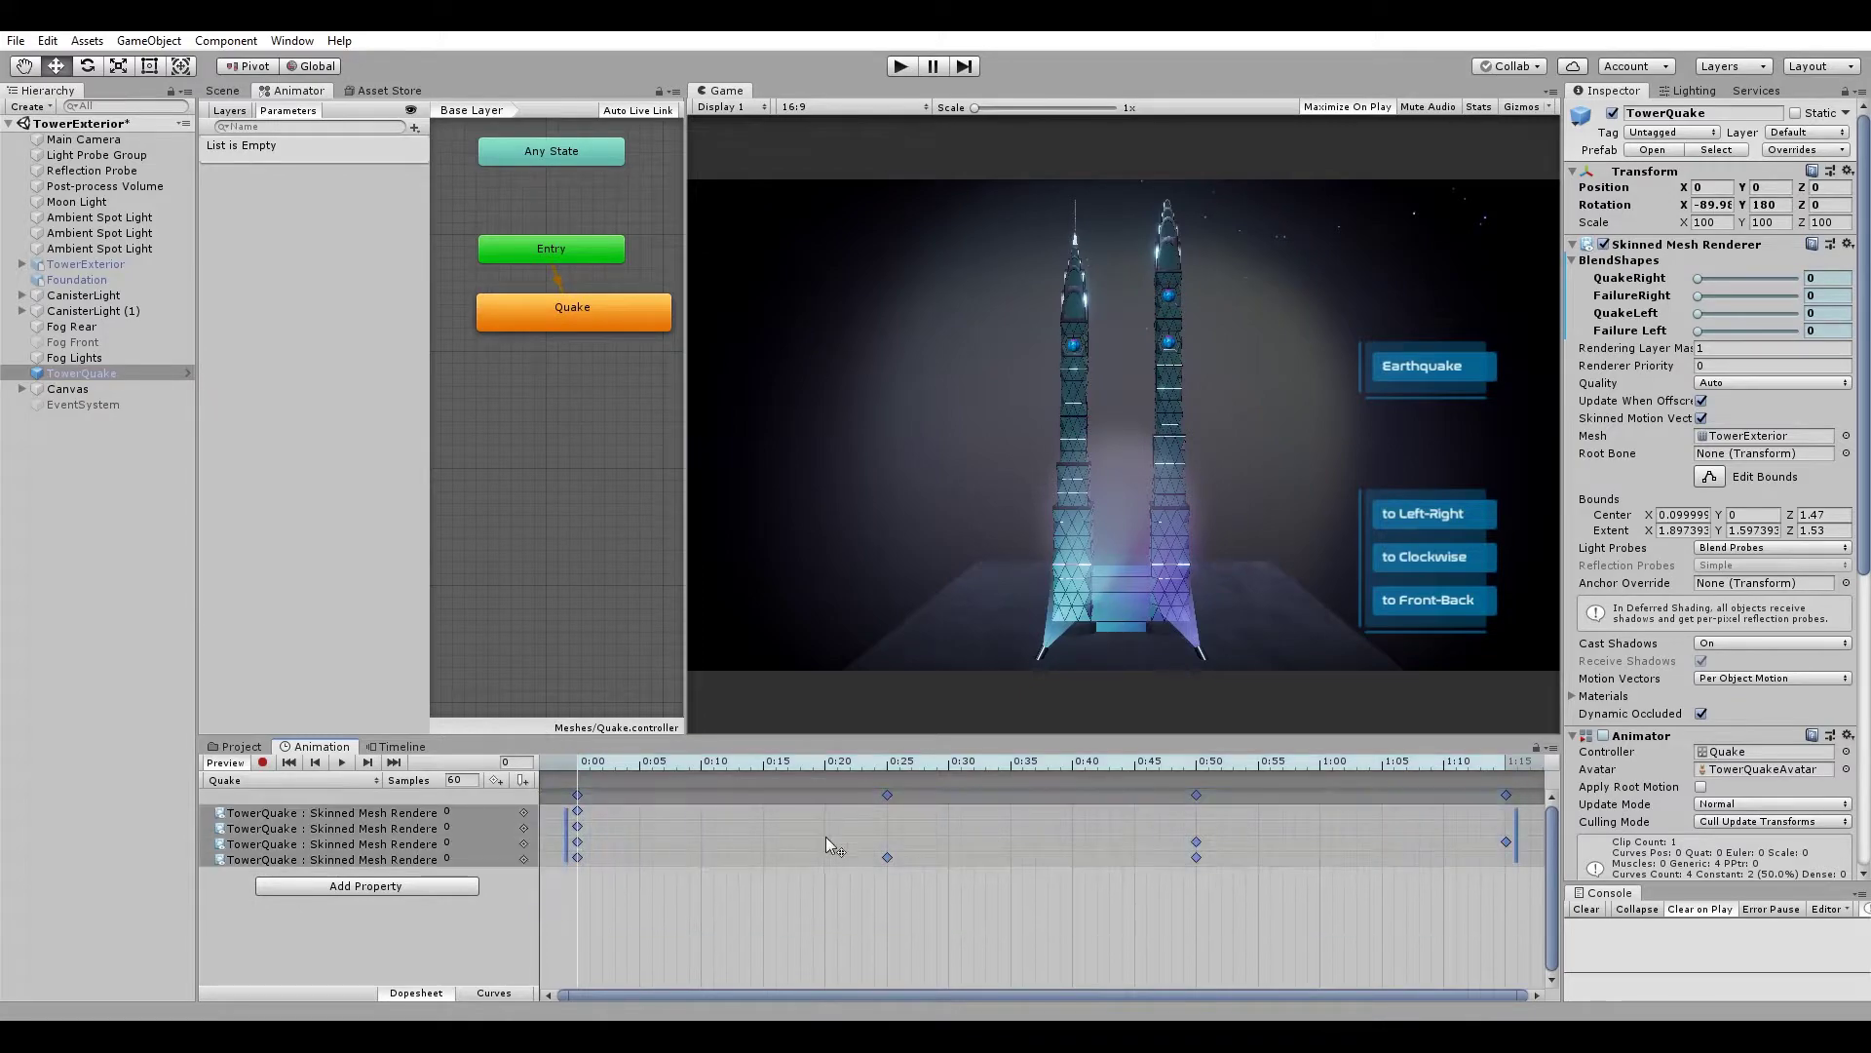
right_click(887, 858)
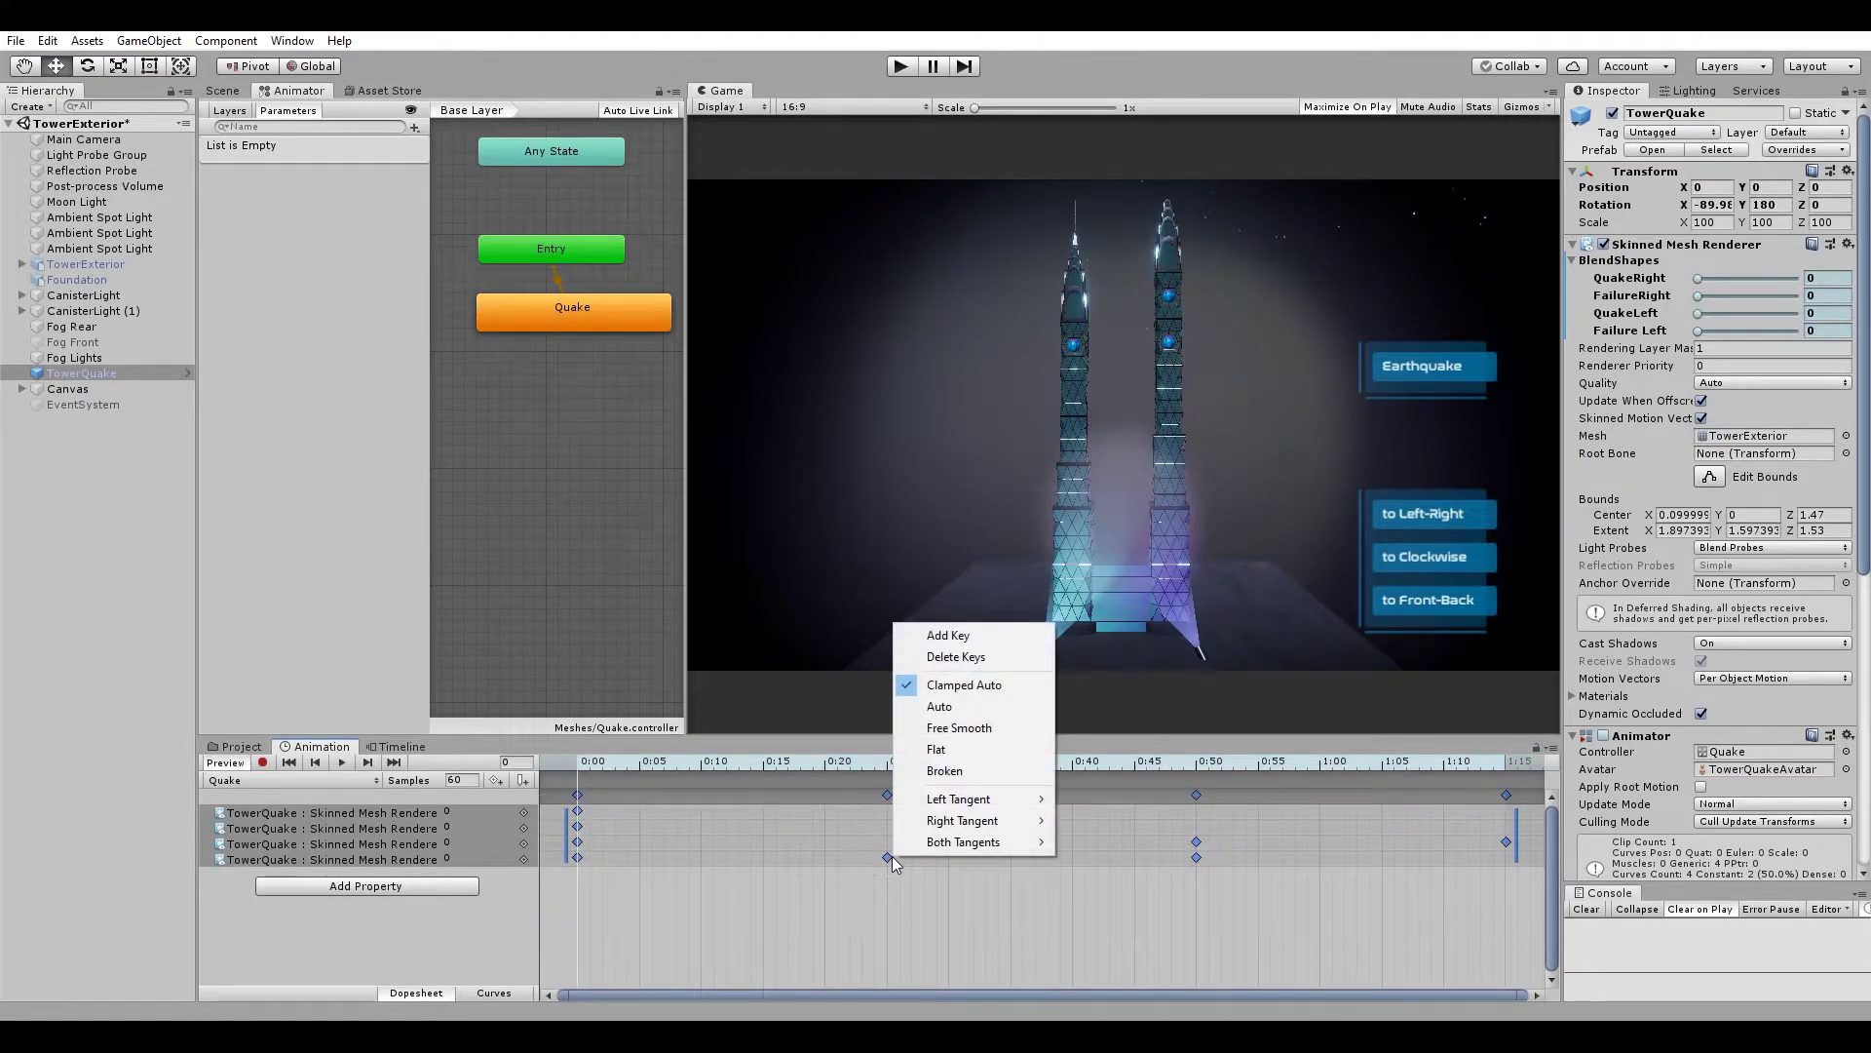
left_click(977, 708)
left_click(344, 763)
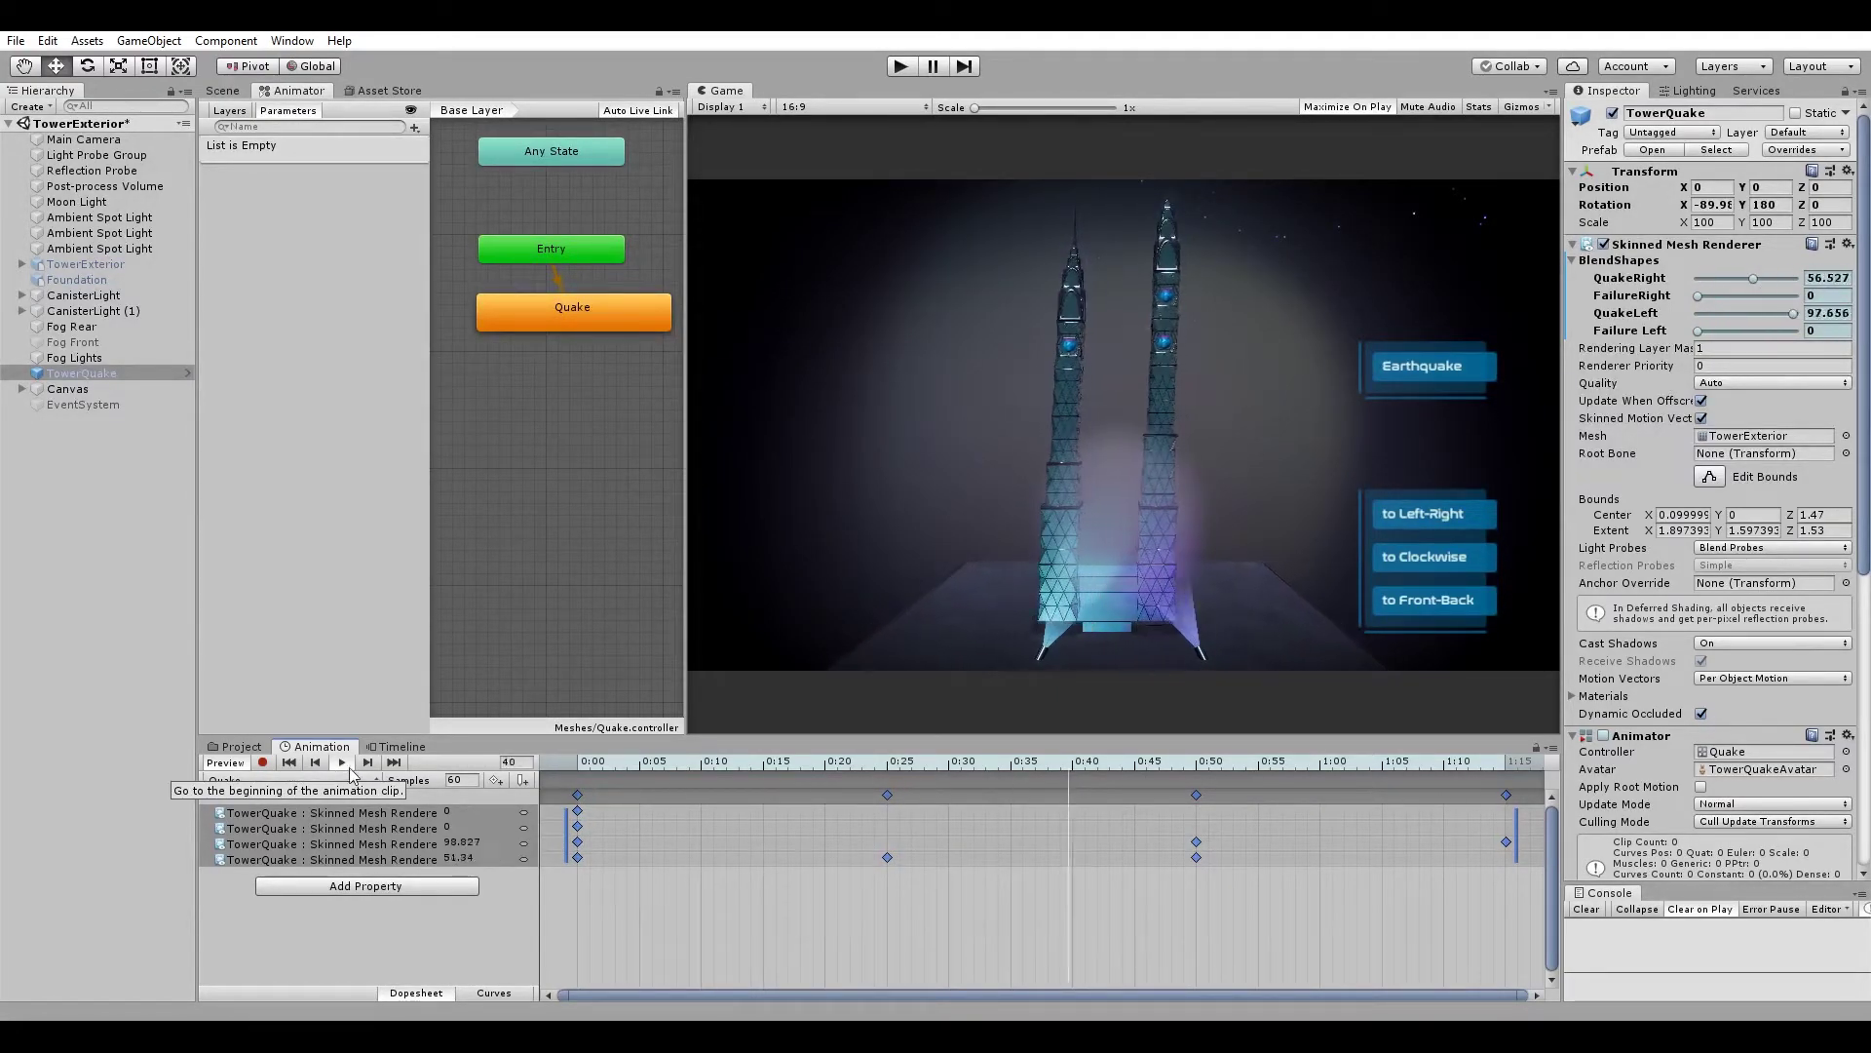
Stop the preview and add a Trigger parameter named Quake to the controller.
left_click(342, 762)
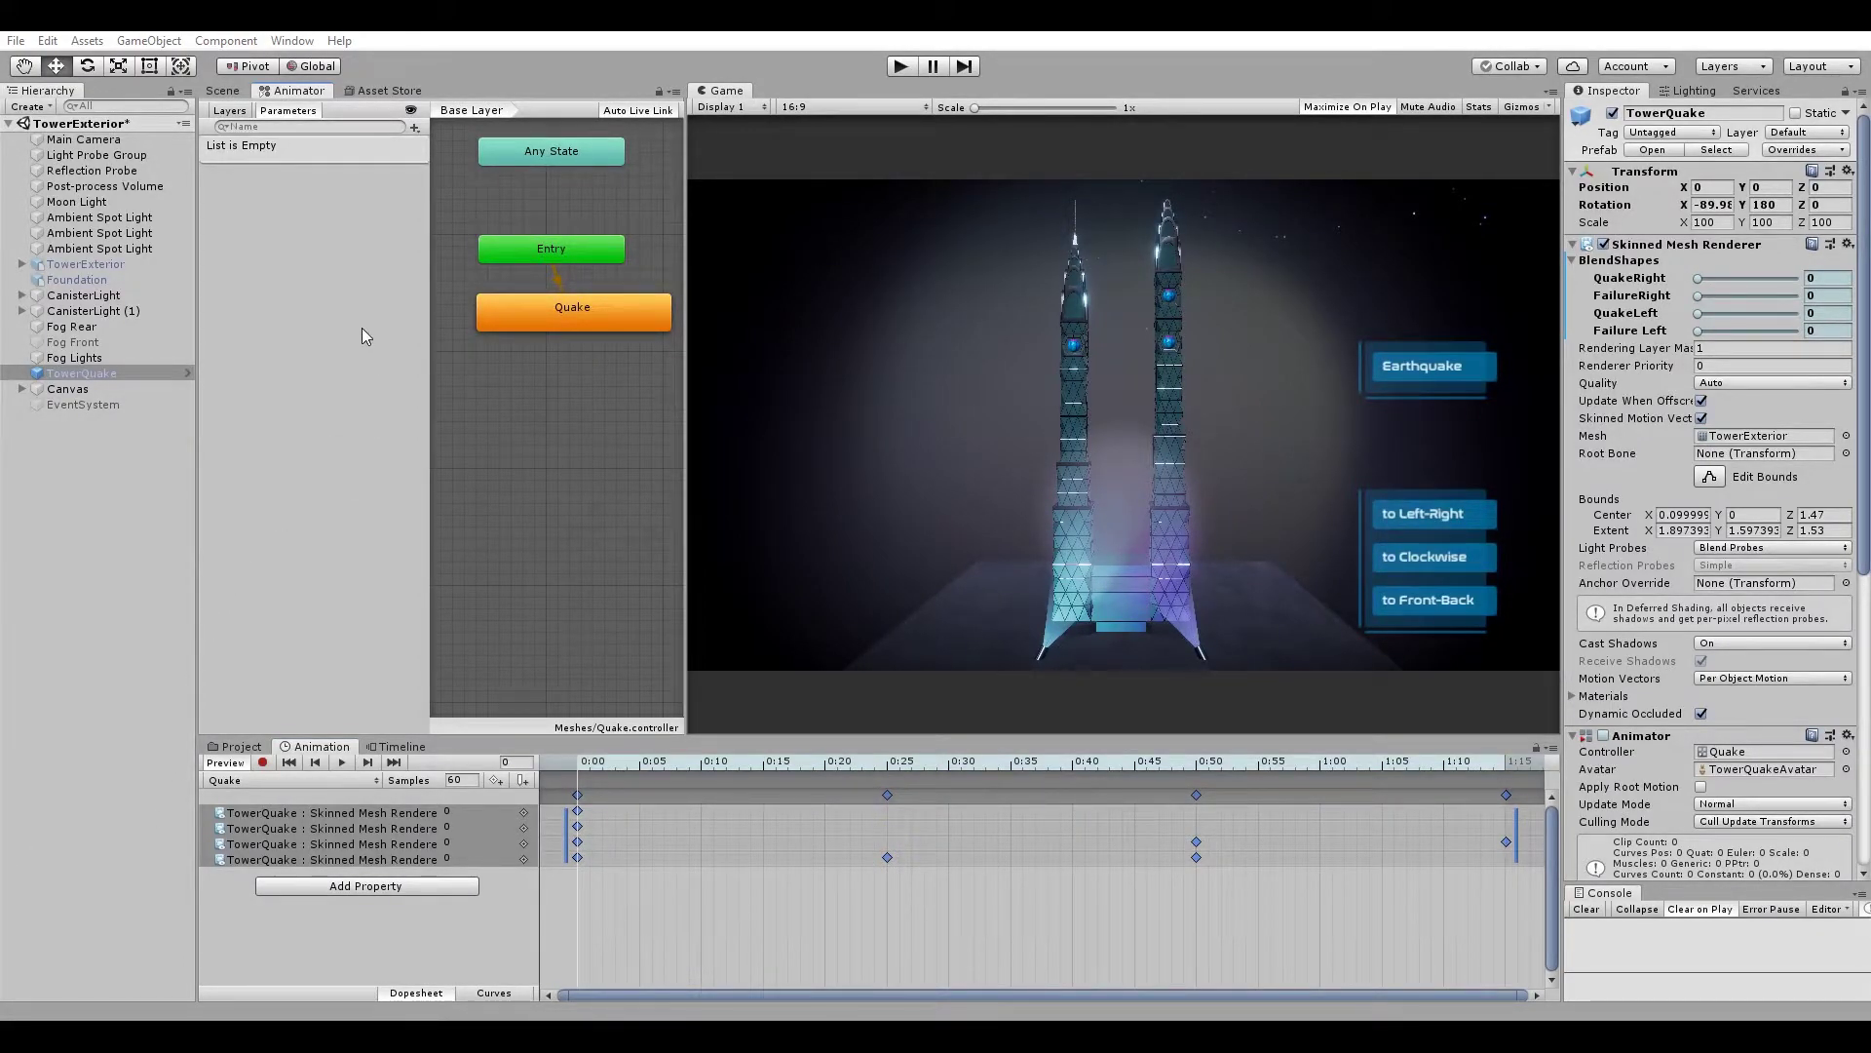
left_click(414, 128)
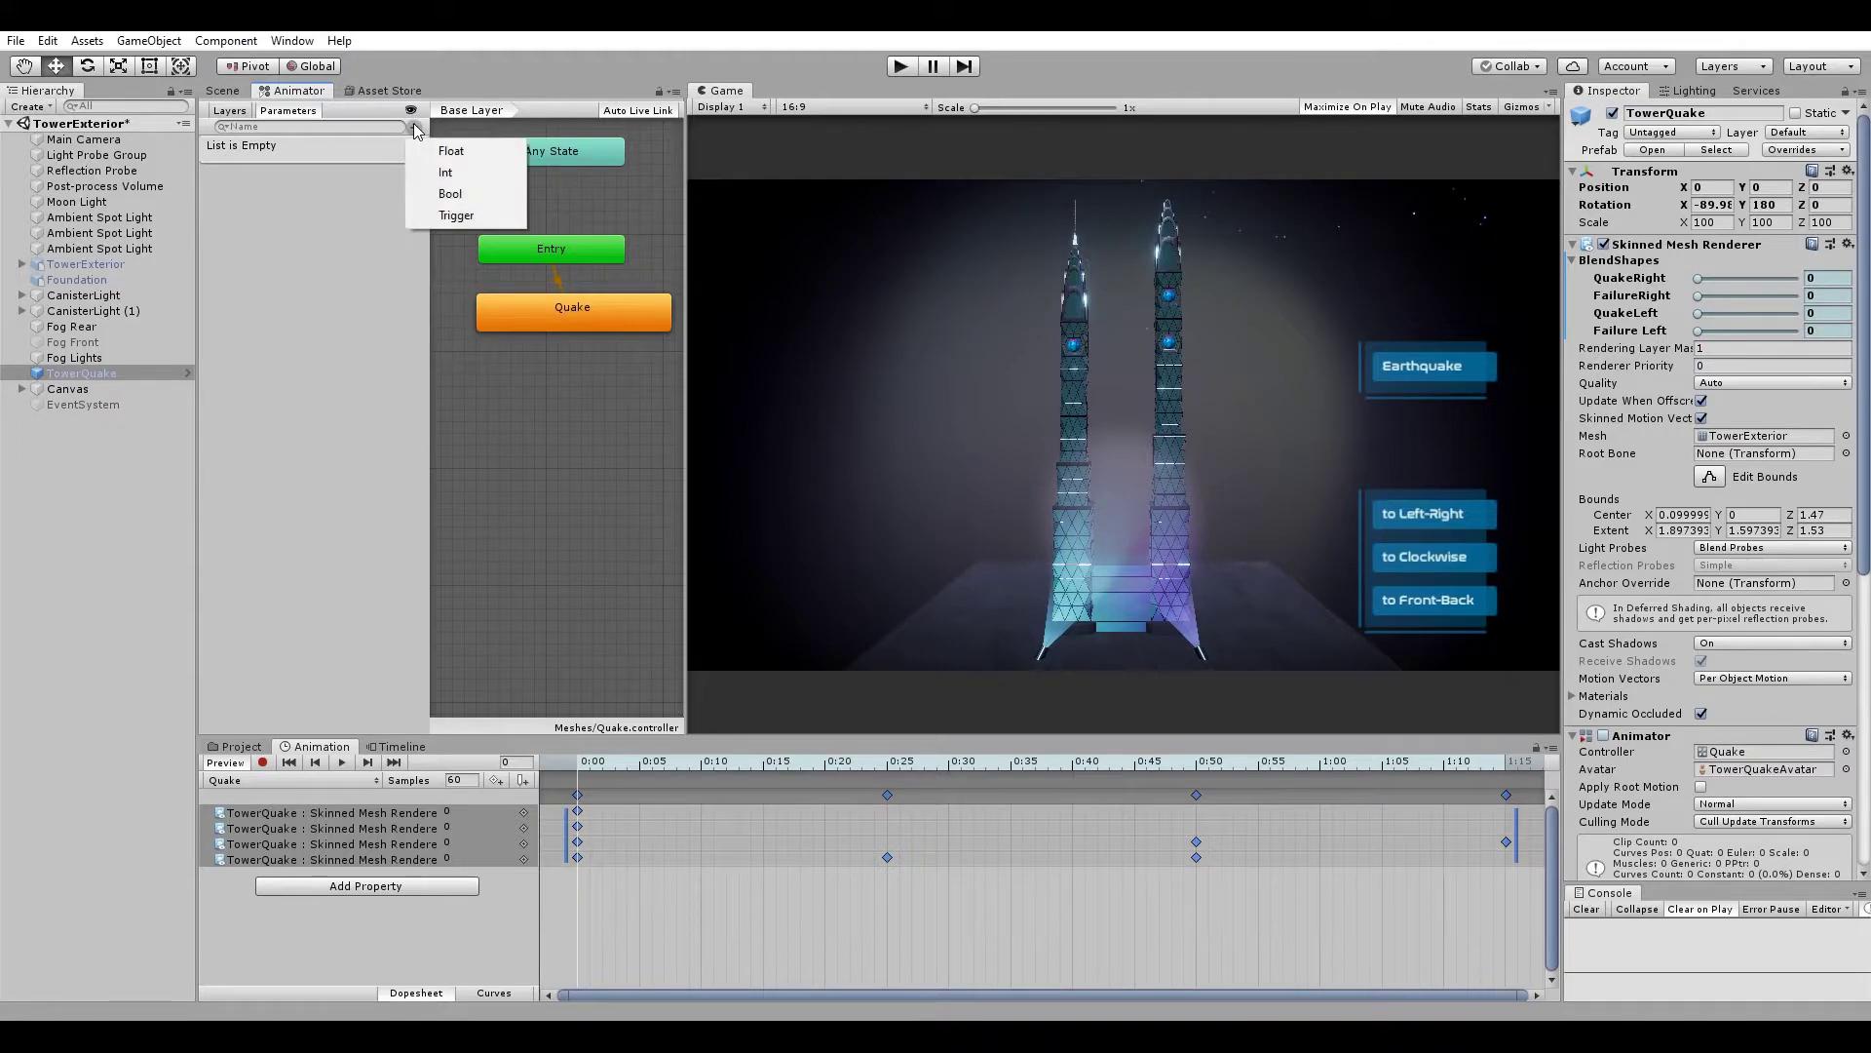
left_click(451, 215)
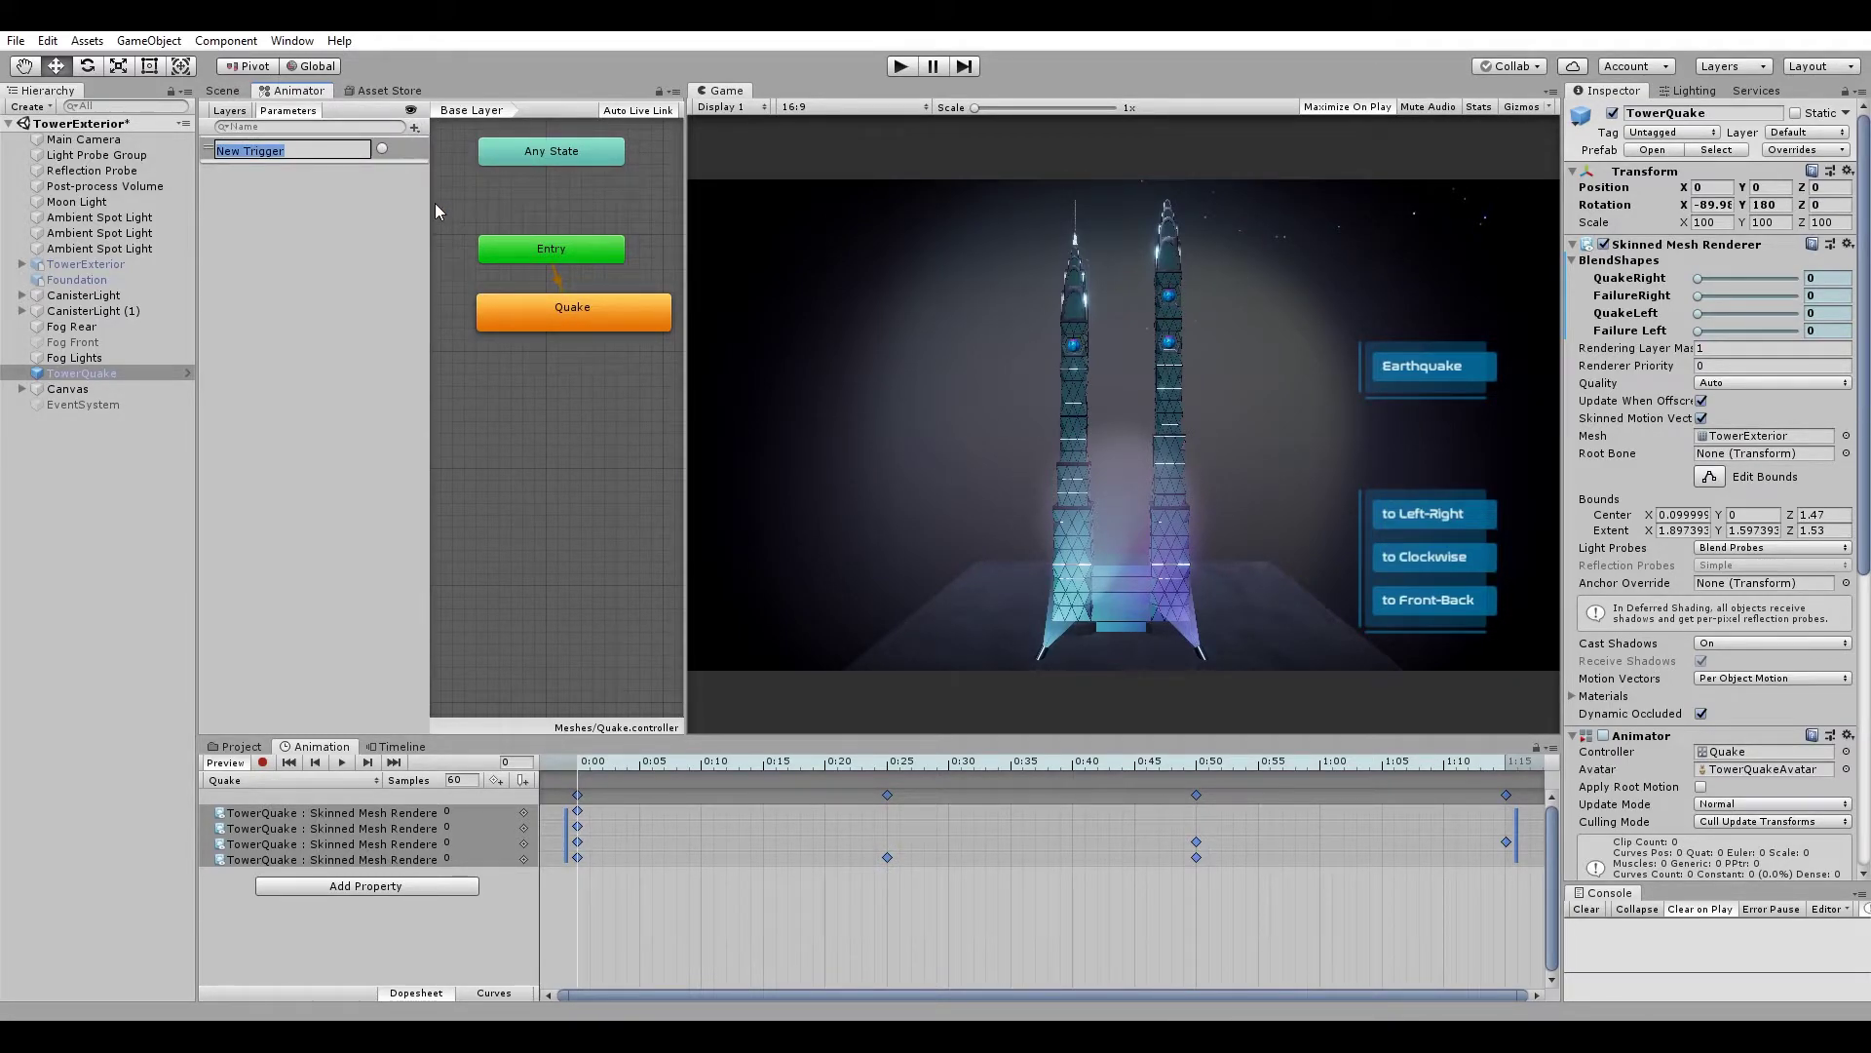
type("Quak")
type("e")
key("Return")
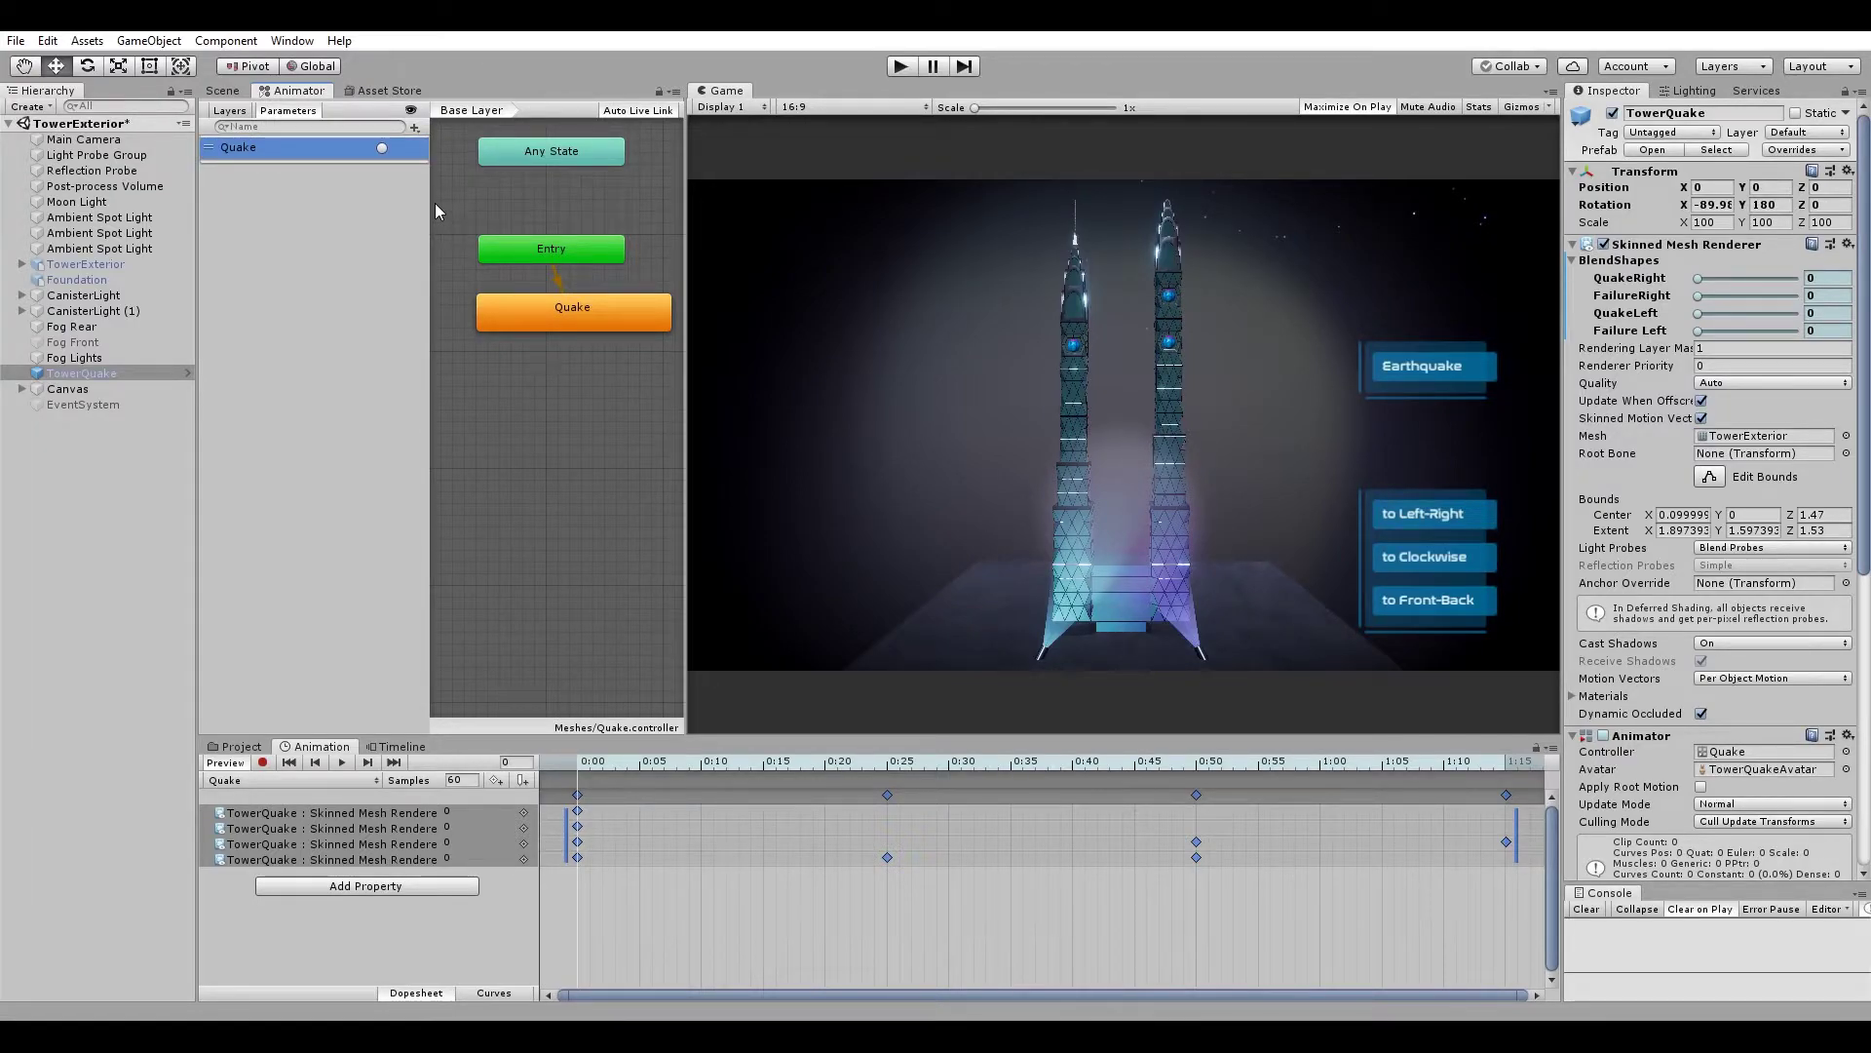
Set Quake as the state machine's default state from the Entry node.
left_click(557, 283)
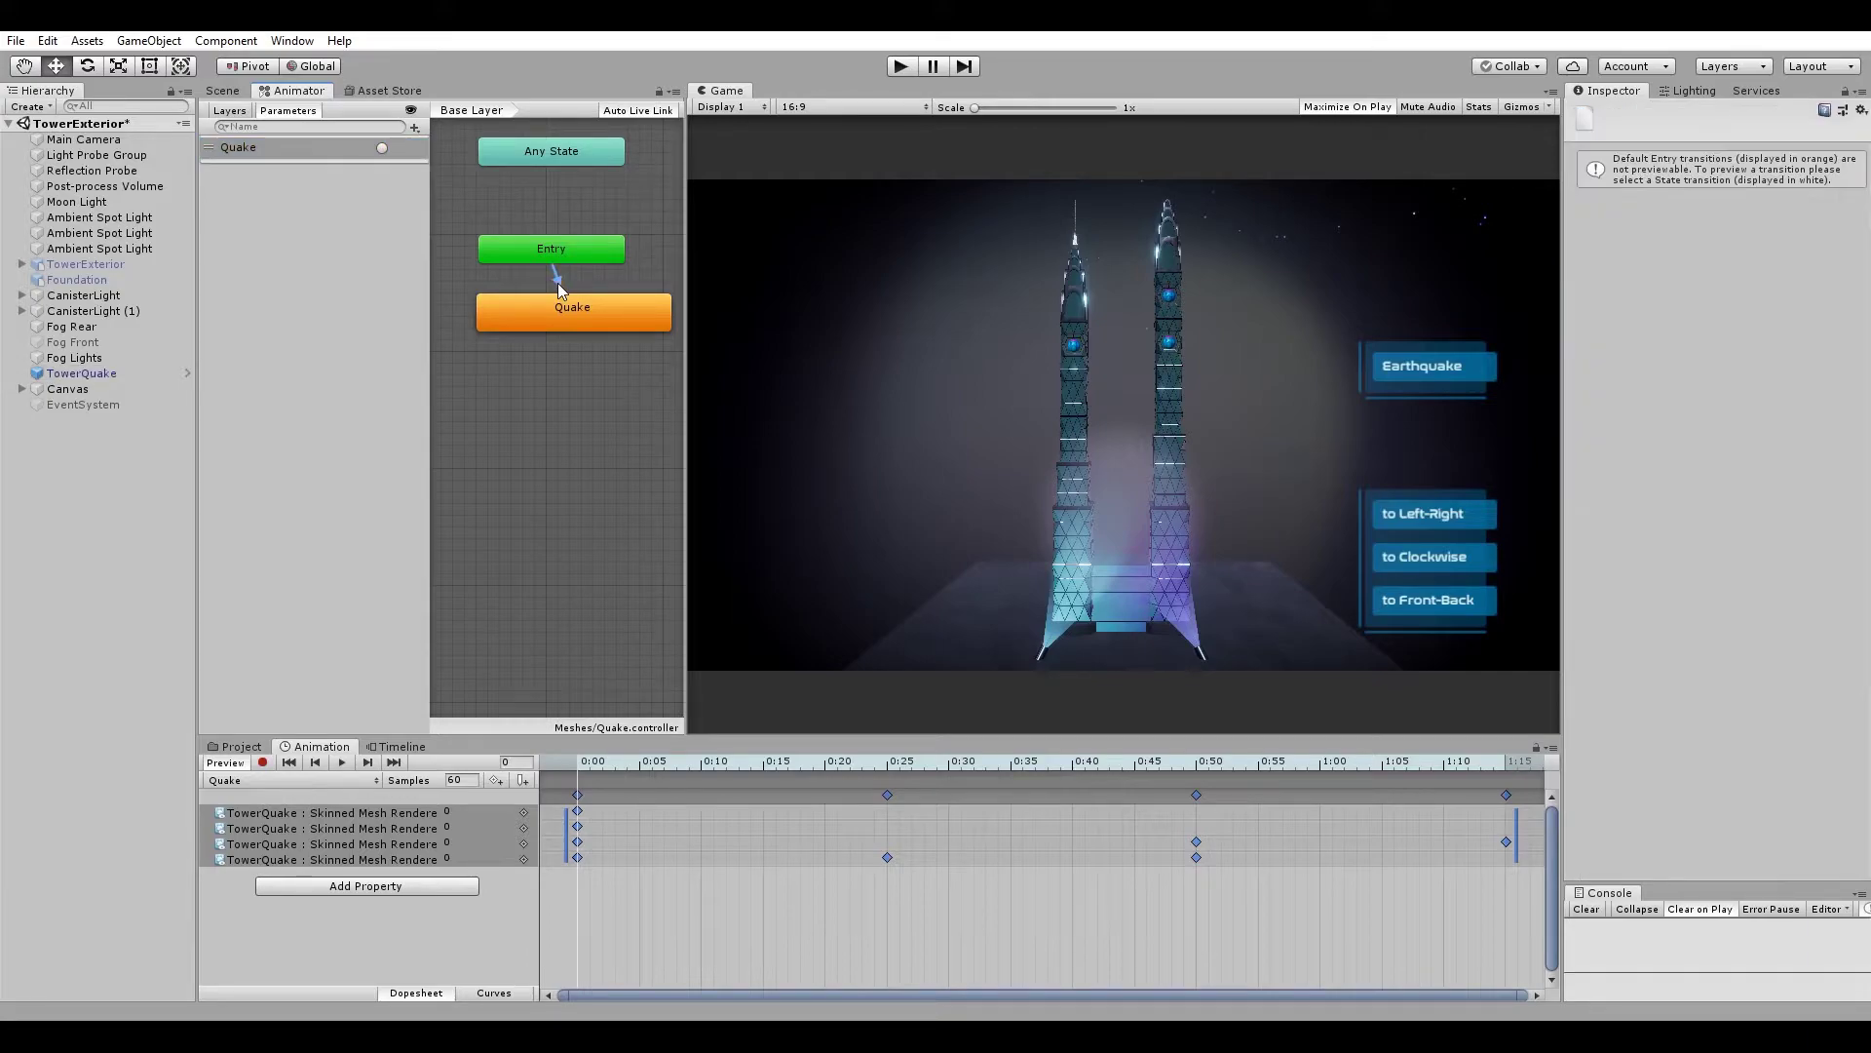
right_click(558, 282)
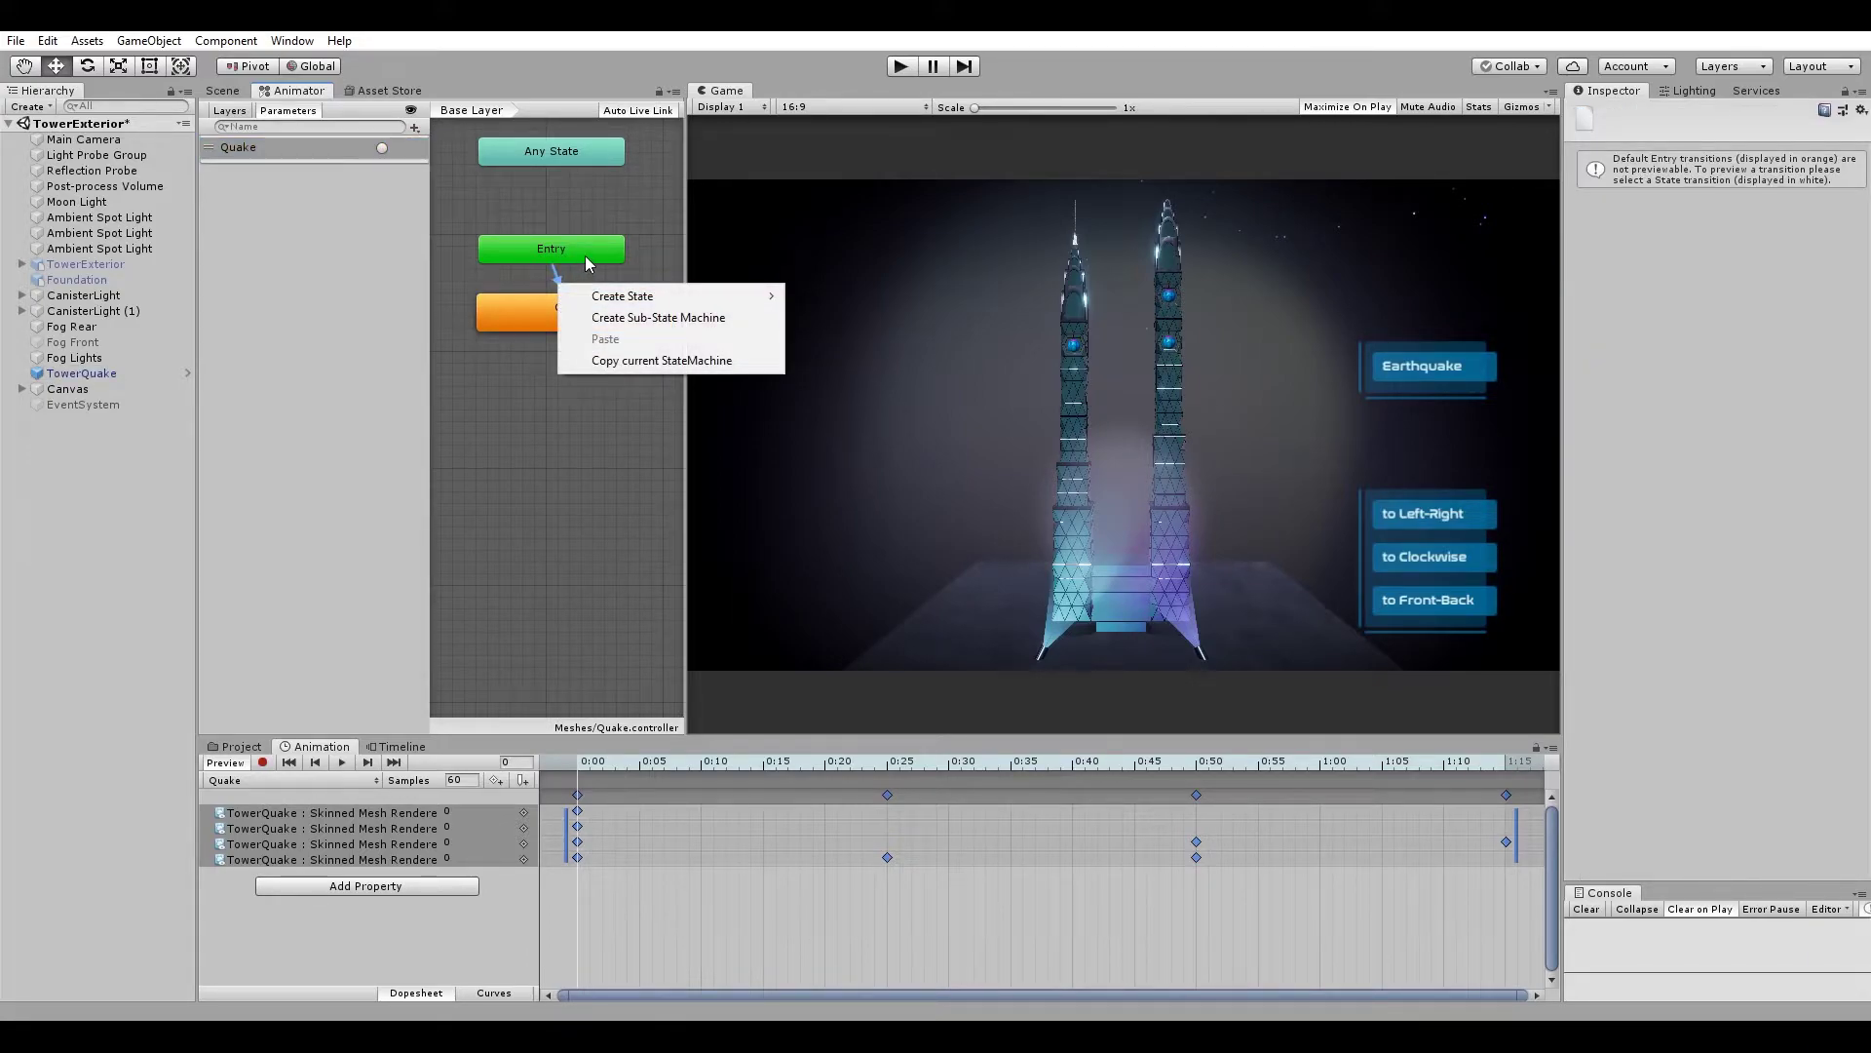
left_click(586, 256)
right_click(584, 255)
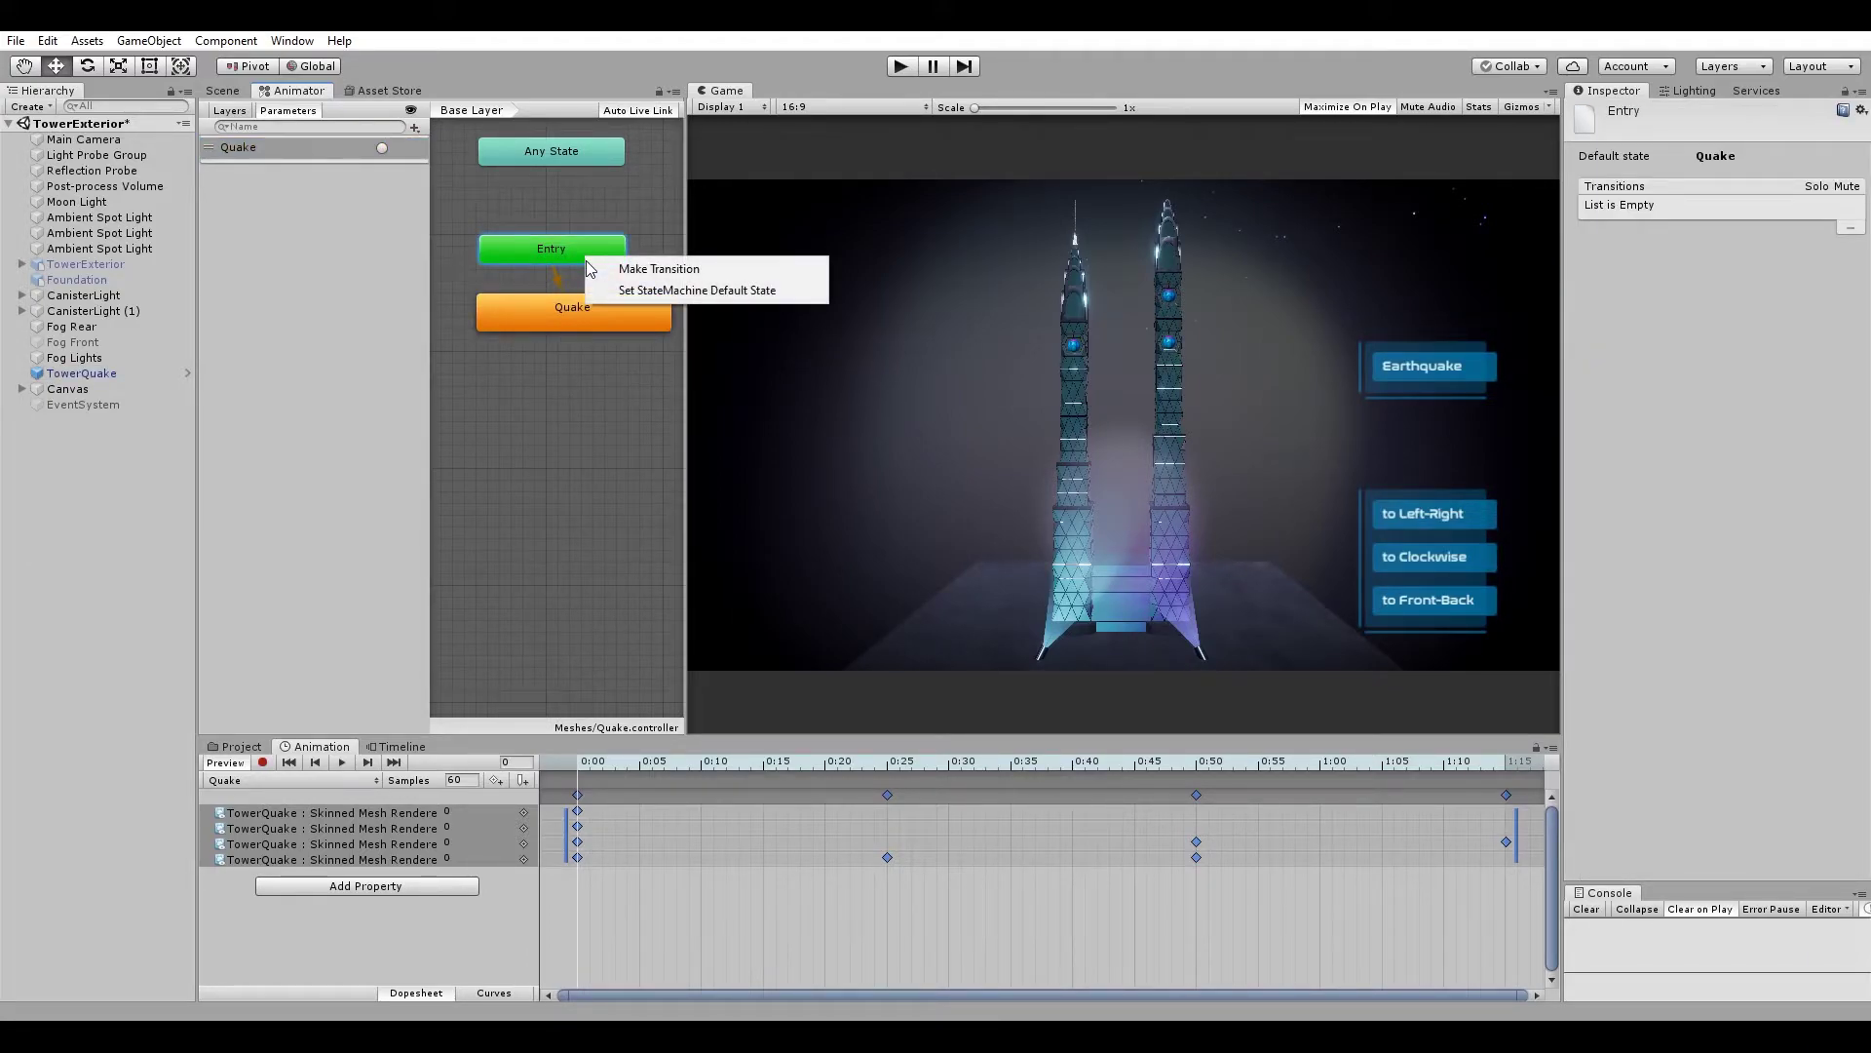
left_click(589, 285)
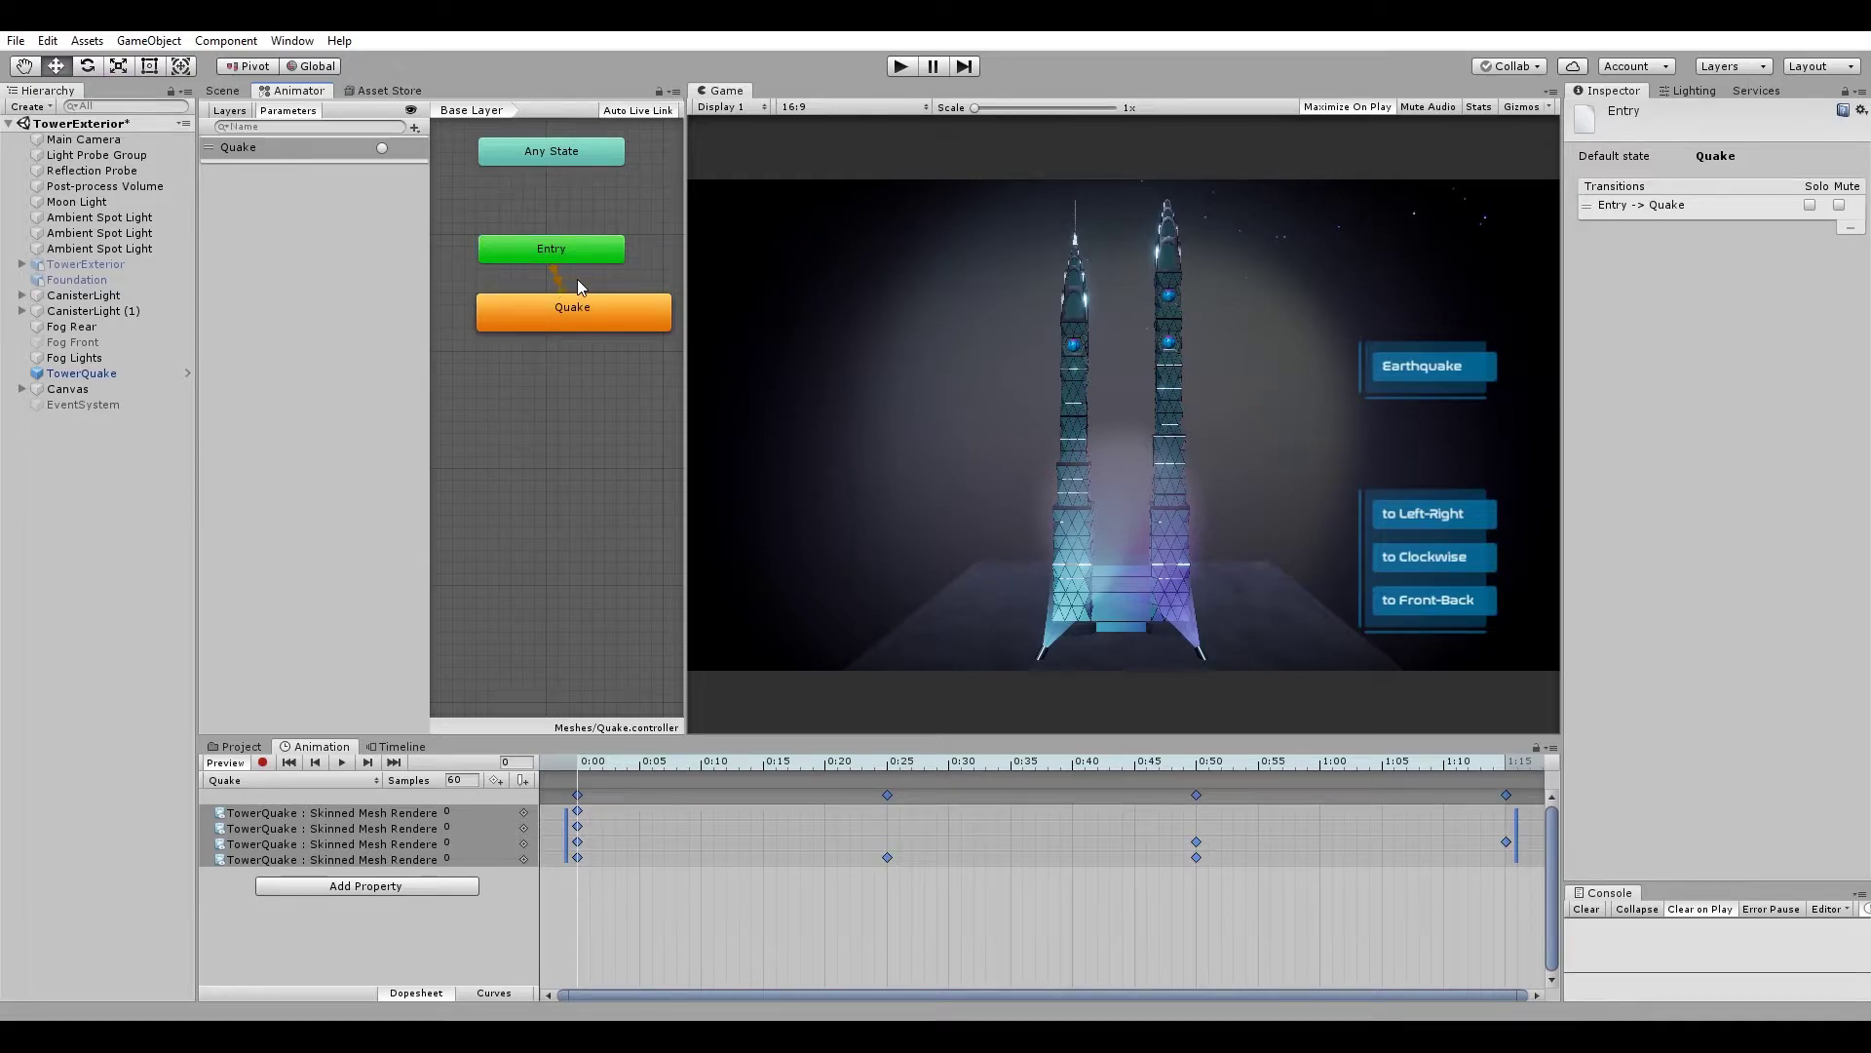
Add the Quake trigger as the condition on the Entry-to-Quake transition.
left_click(1666, 209)
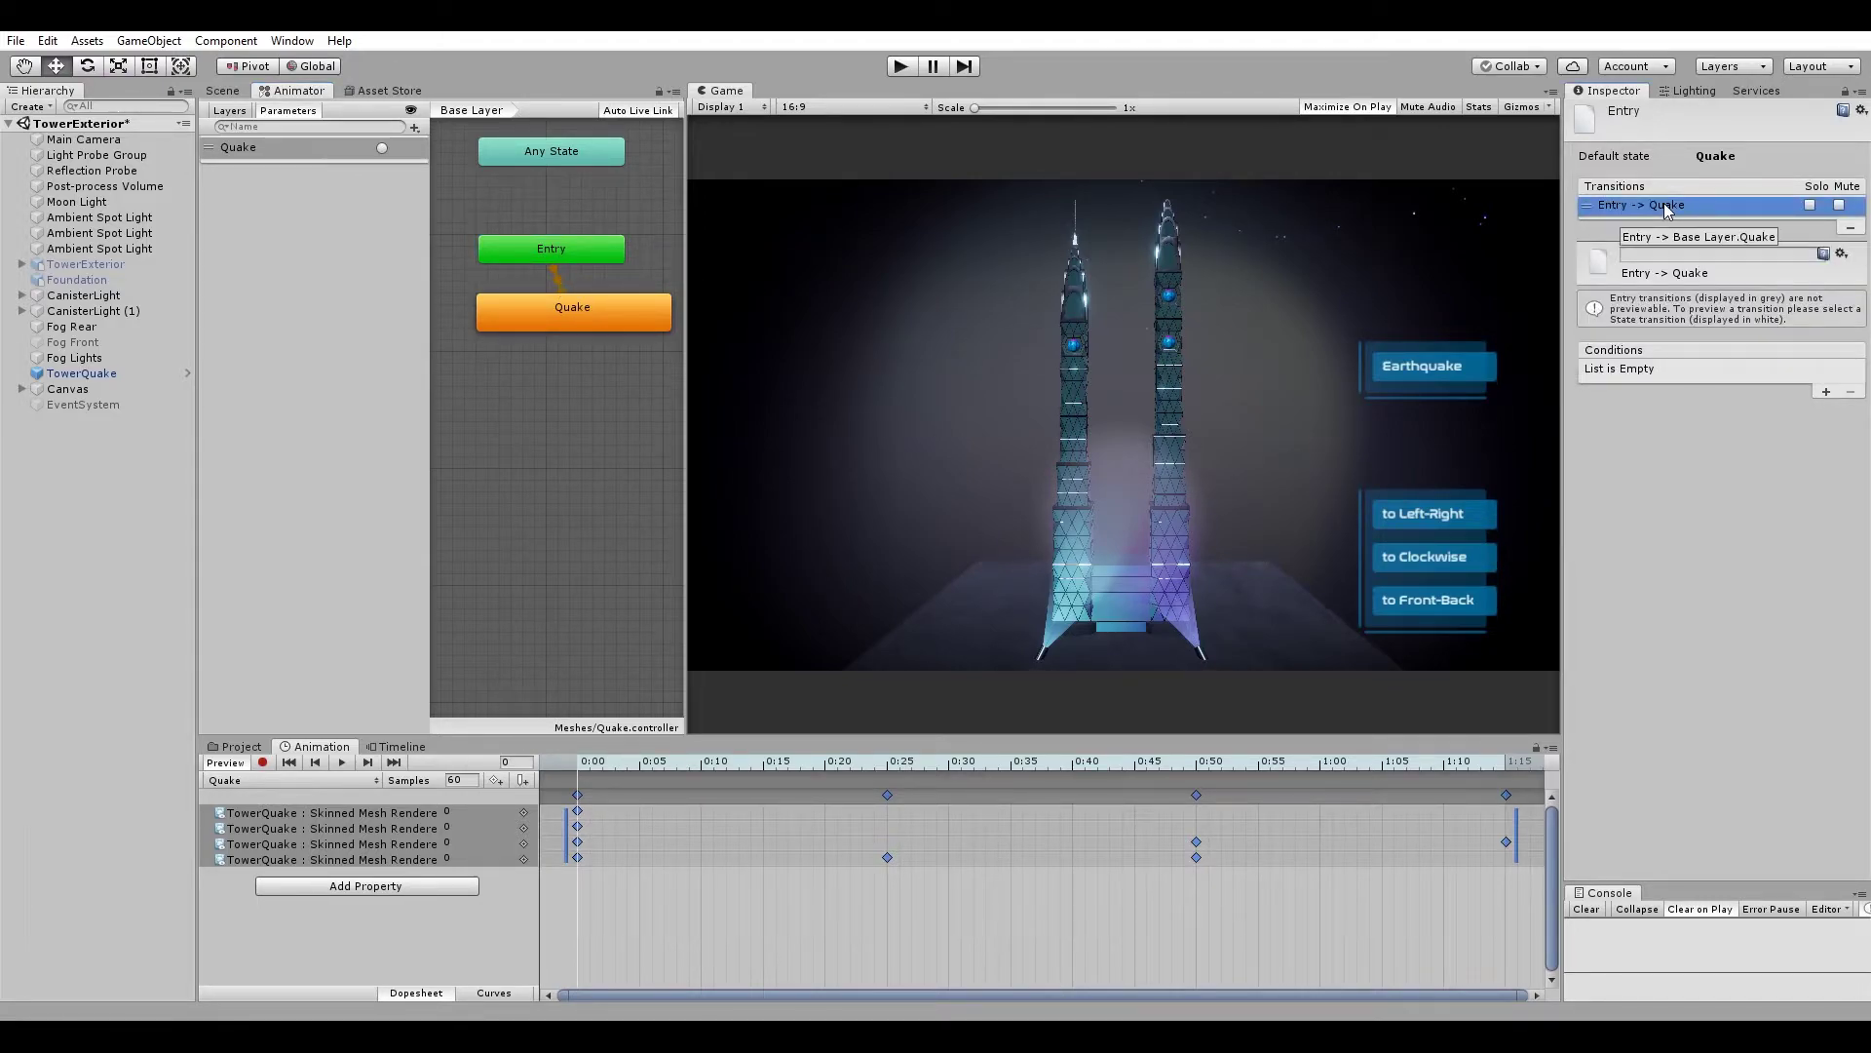
left_click(1723, 253)
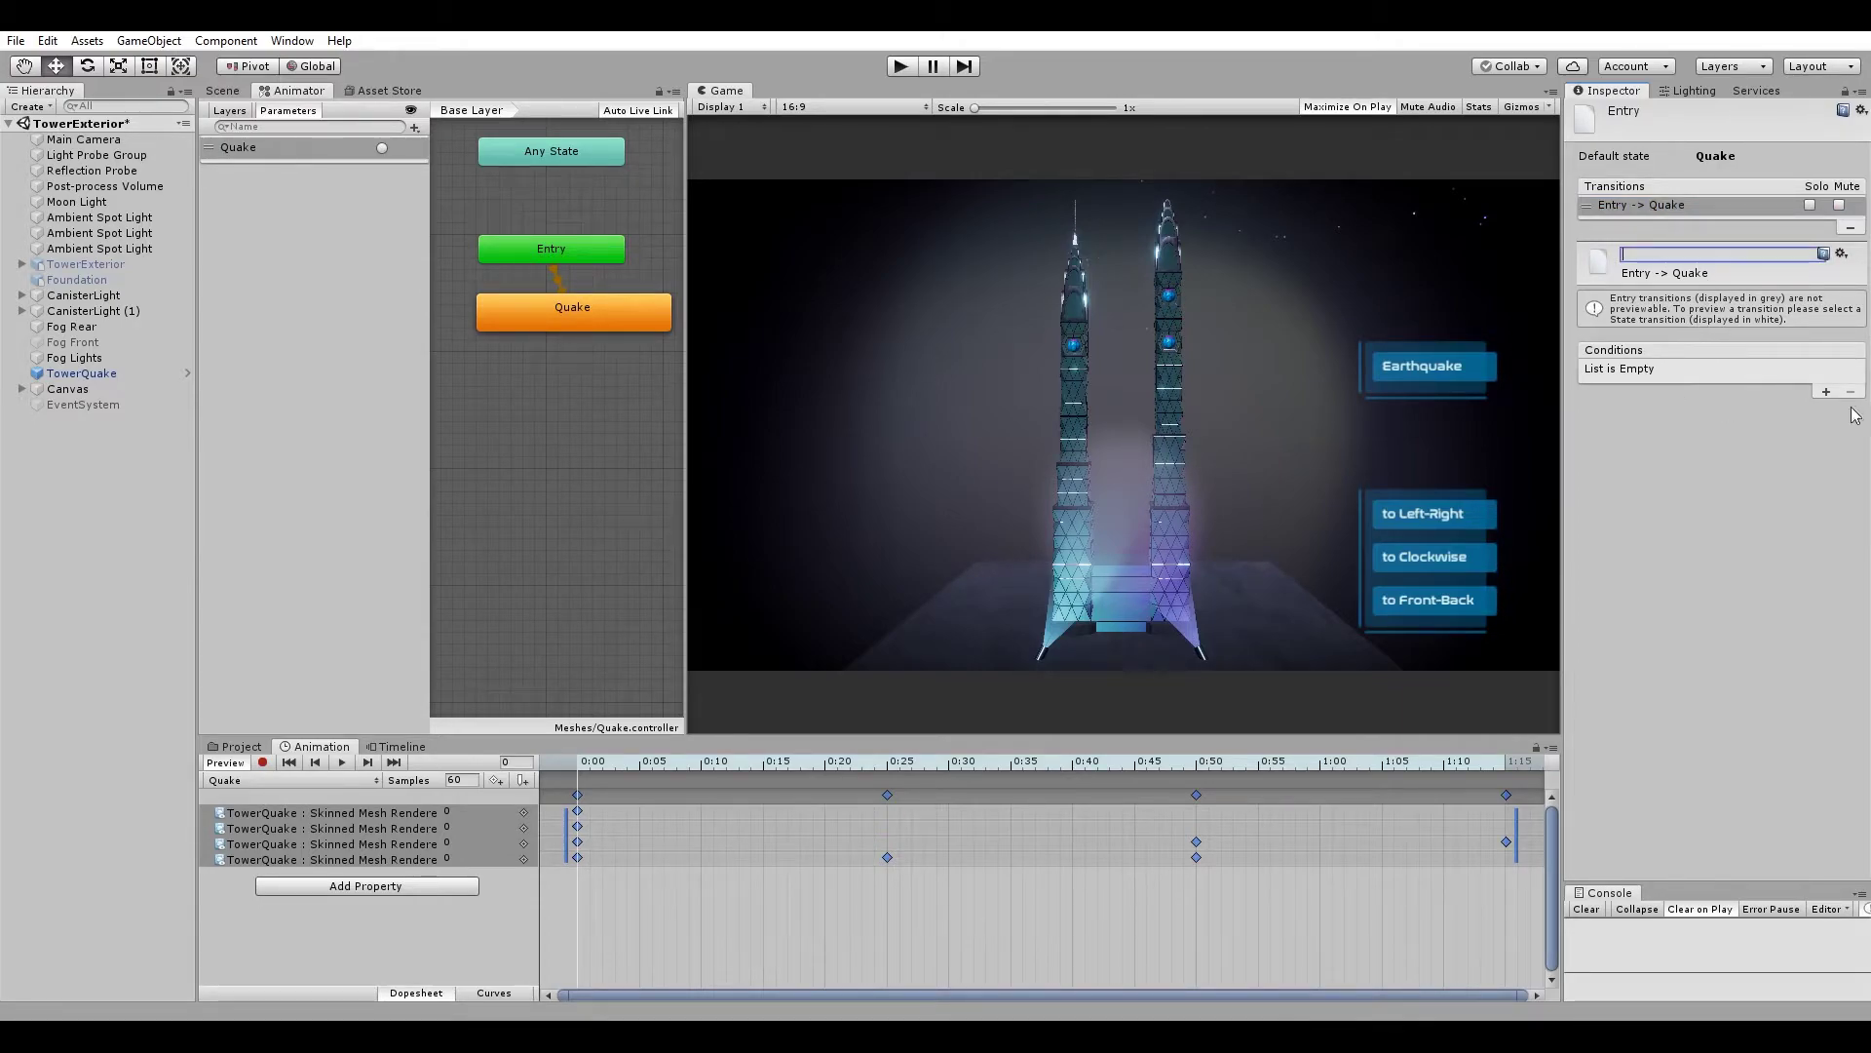
left_click(1824, 390)
left_click(1656, 368)
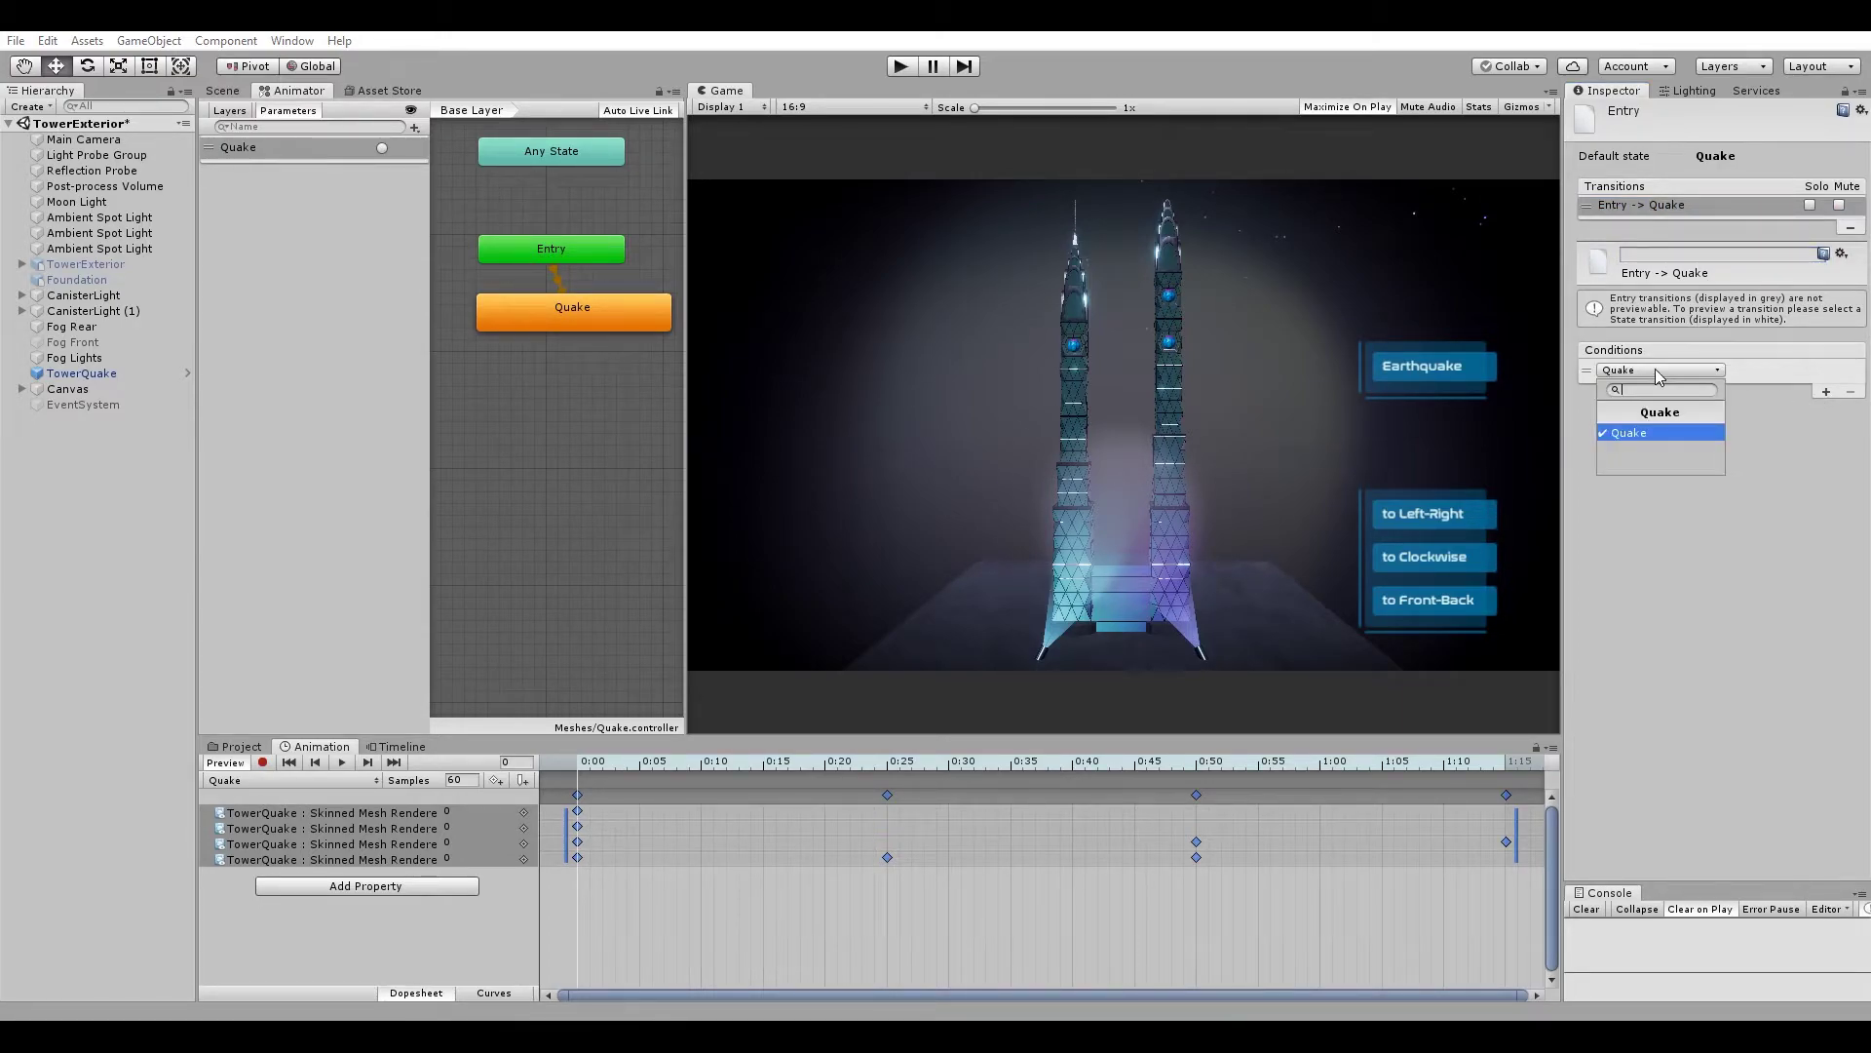
left_click(1671, 567)
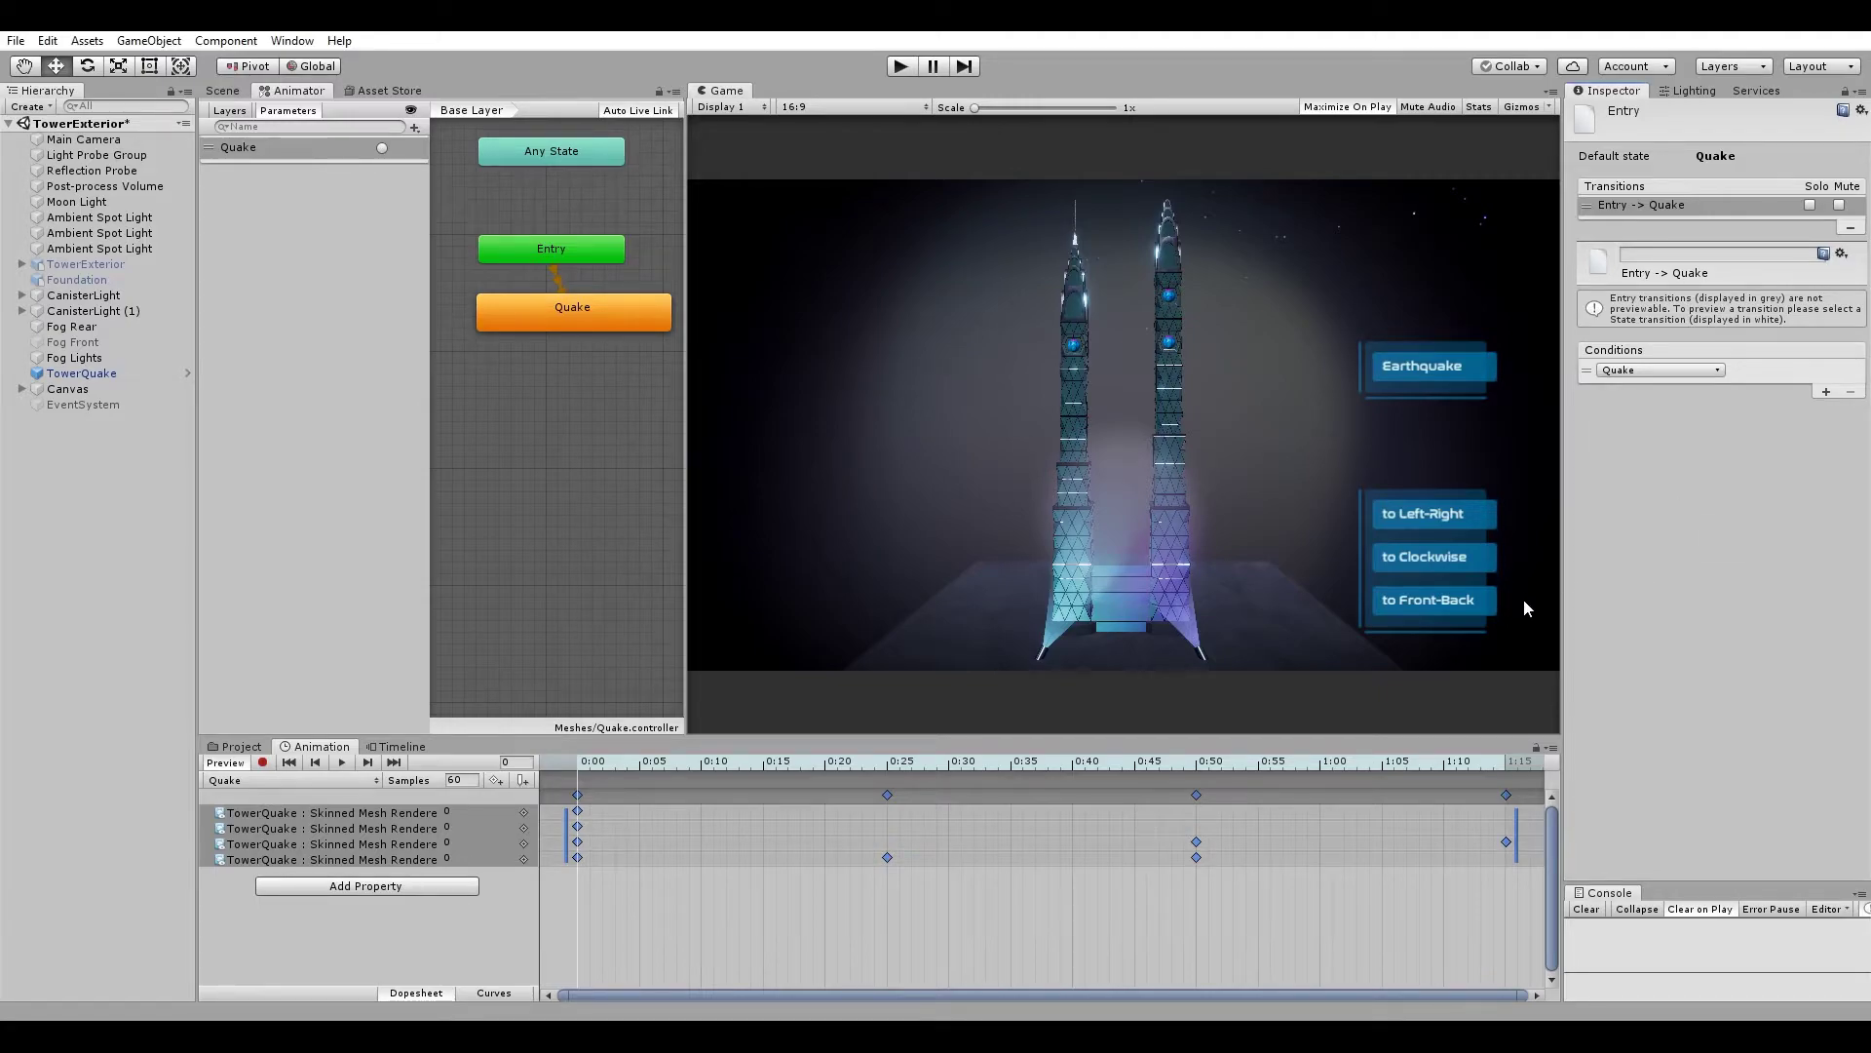
Make the Earthquake button's On Click call Animator.SetTrigger with 'Quake' on TowerQuake.
left_click(21, 389)
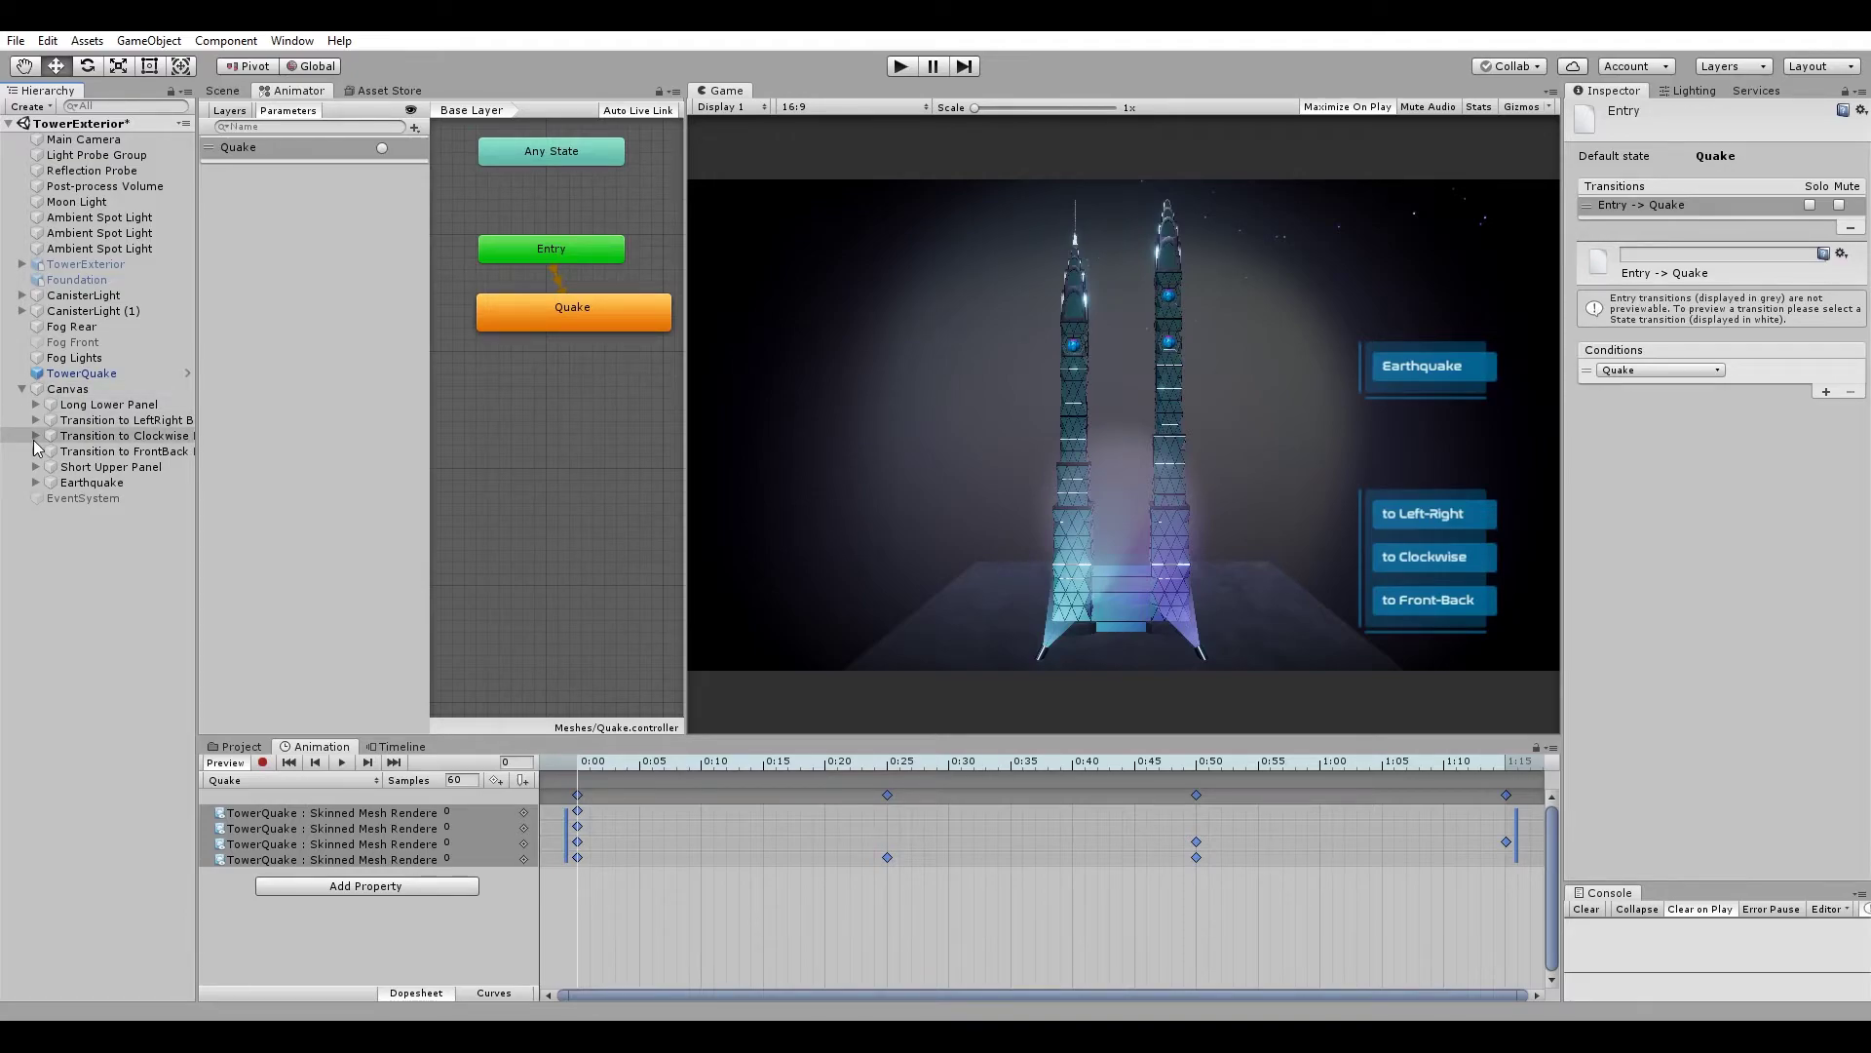
left_click(73, 483)
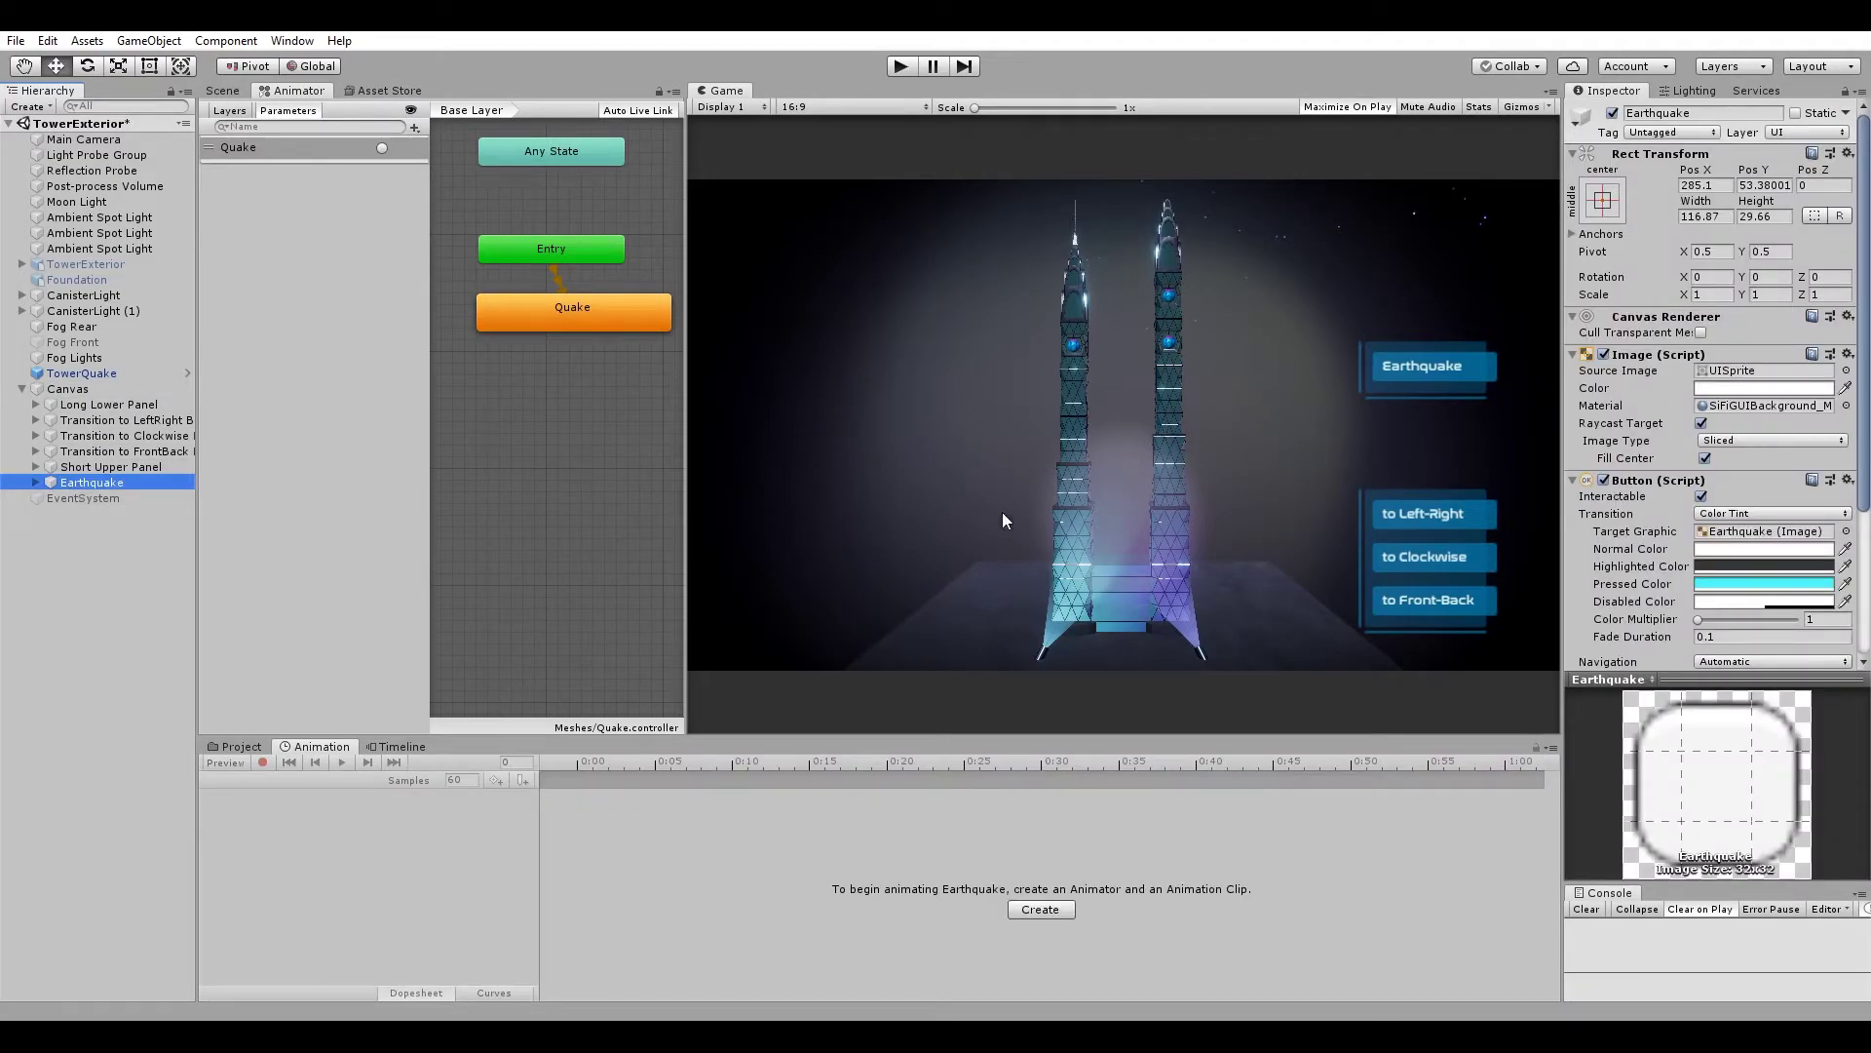
scroll(1736, 377, "down", 5)
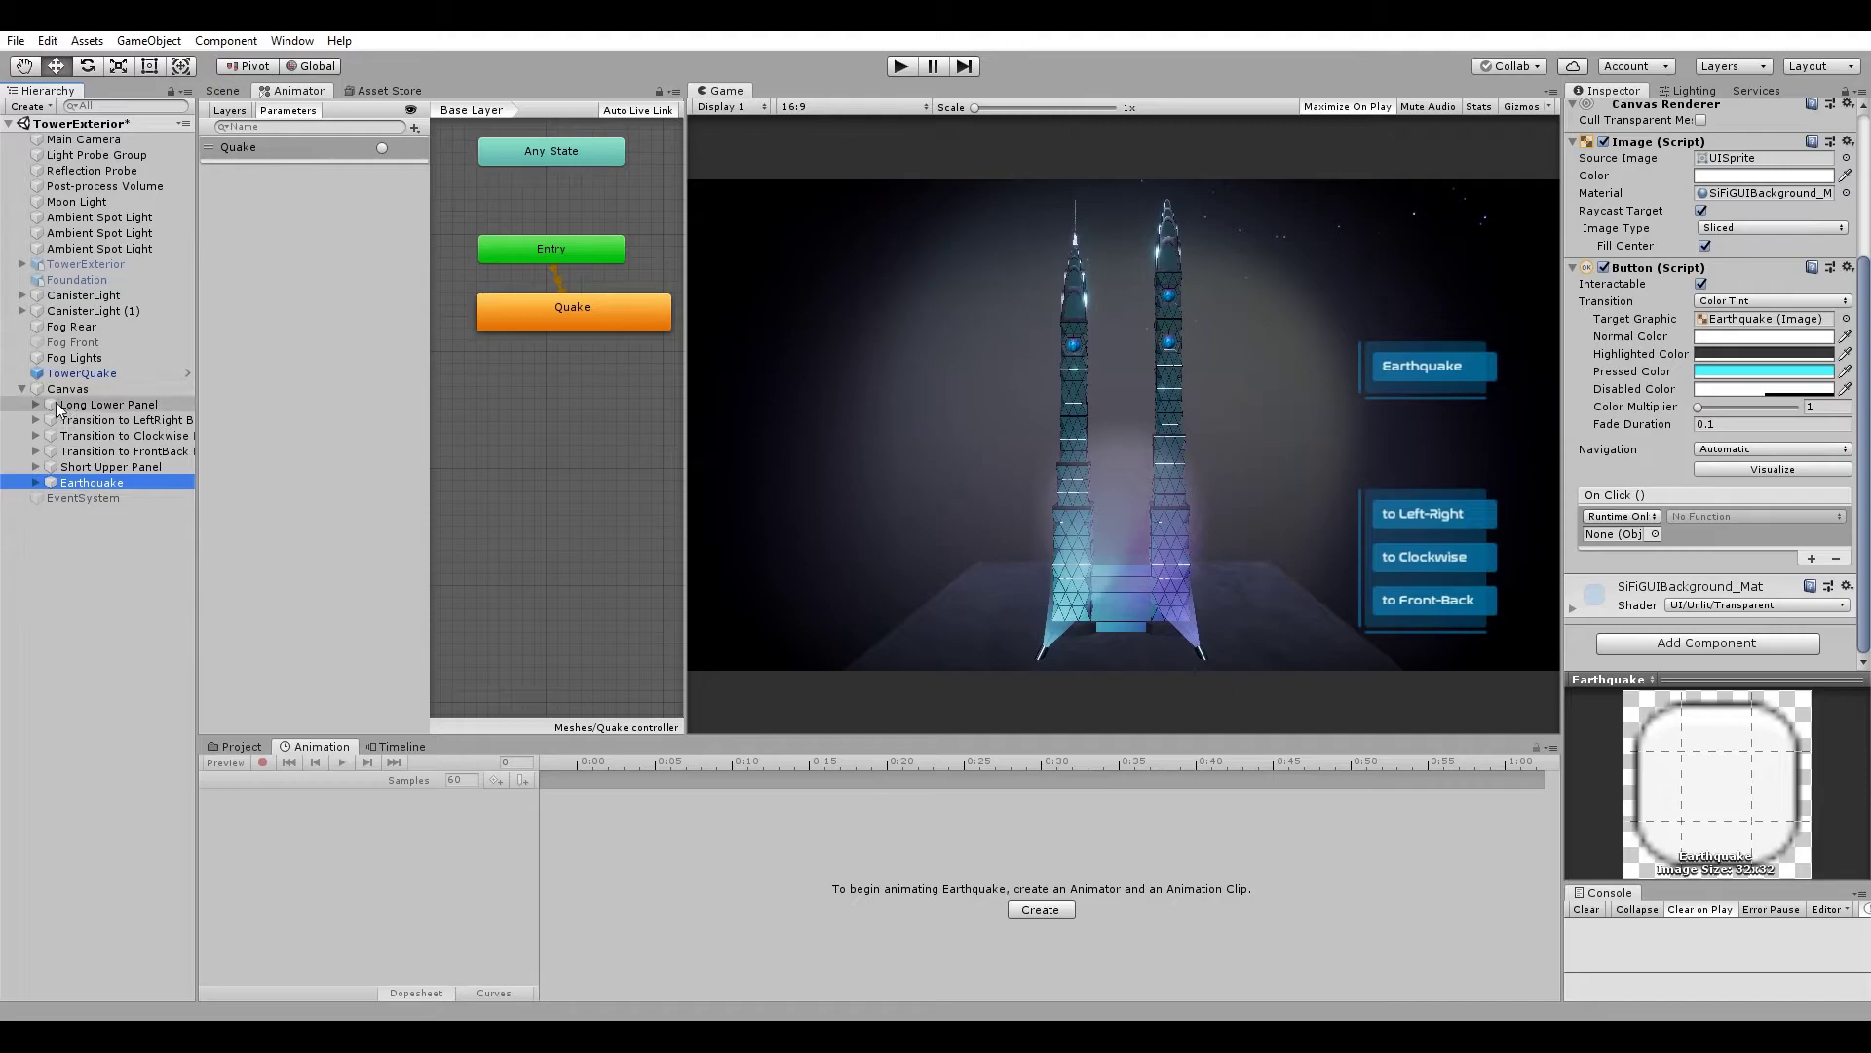
left_click(1069, 510)
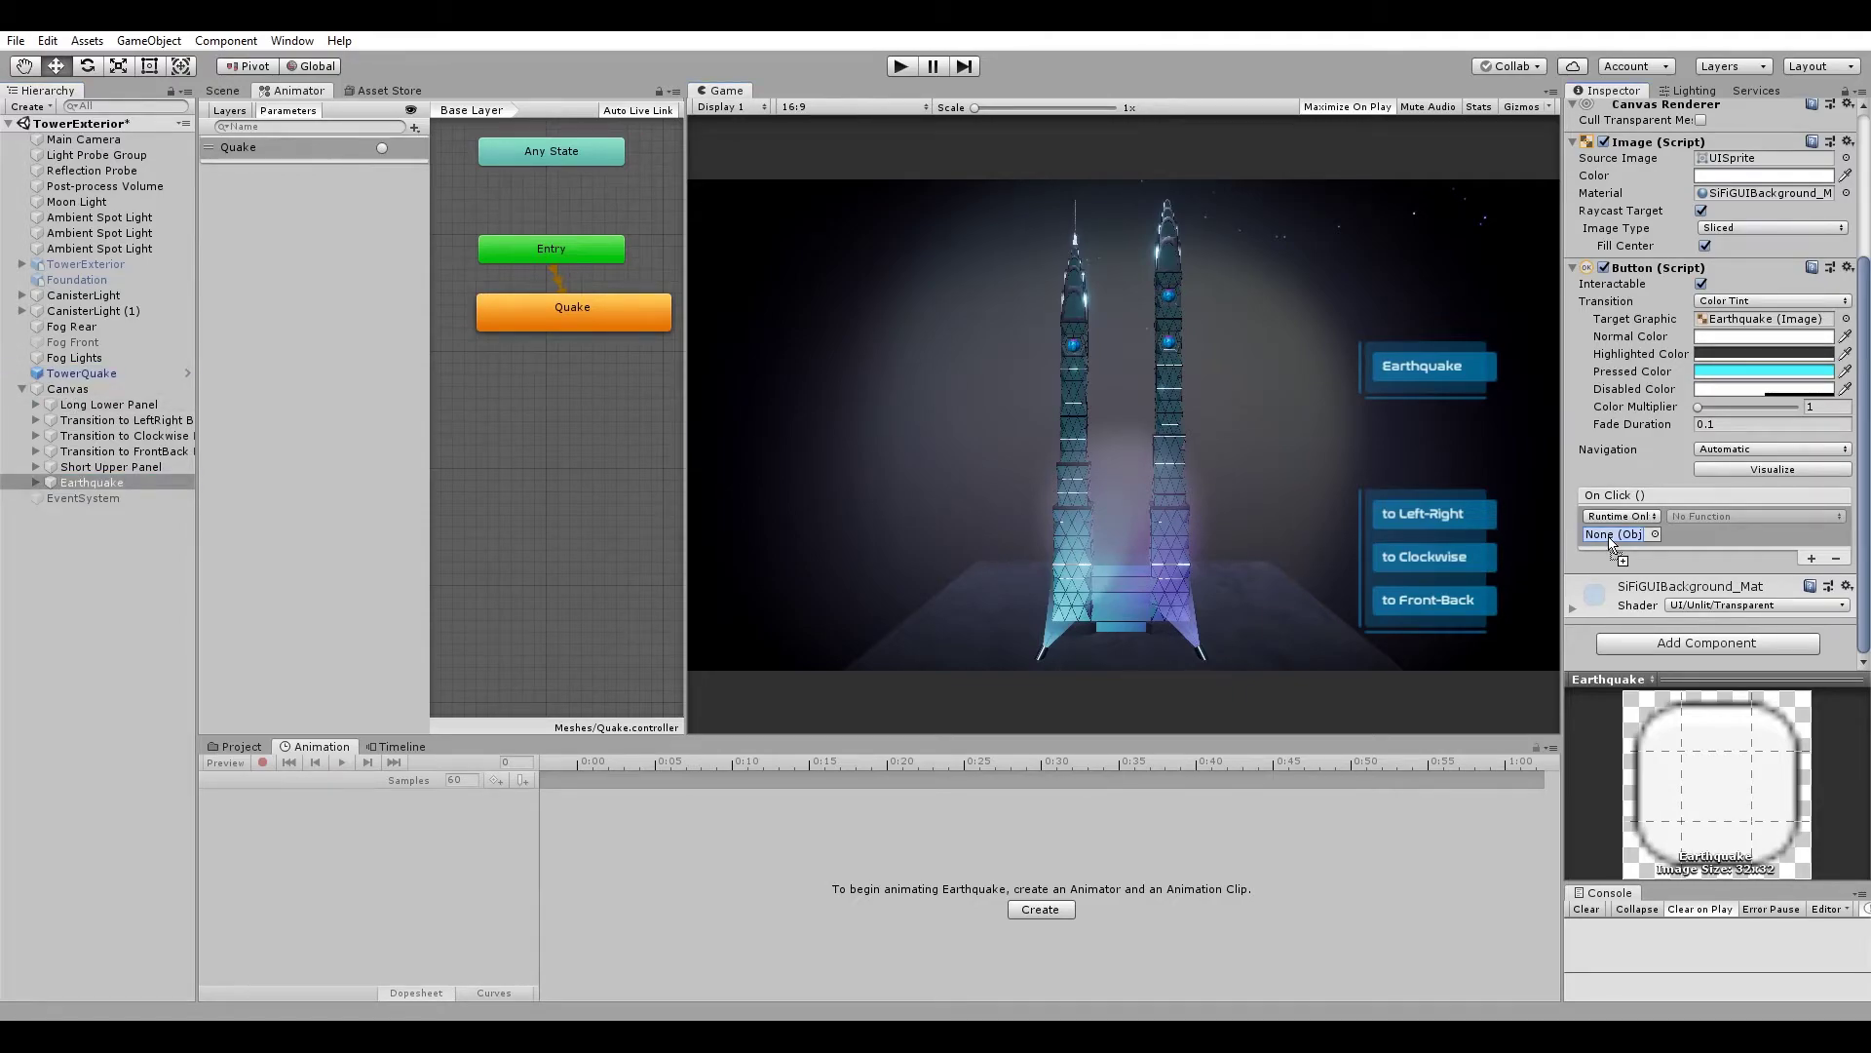
left_click_drag(80, 373, 1614, 533)
left_click(1705, 515)
mouse_move(1726, 630)
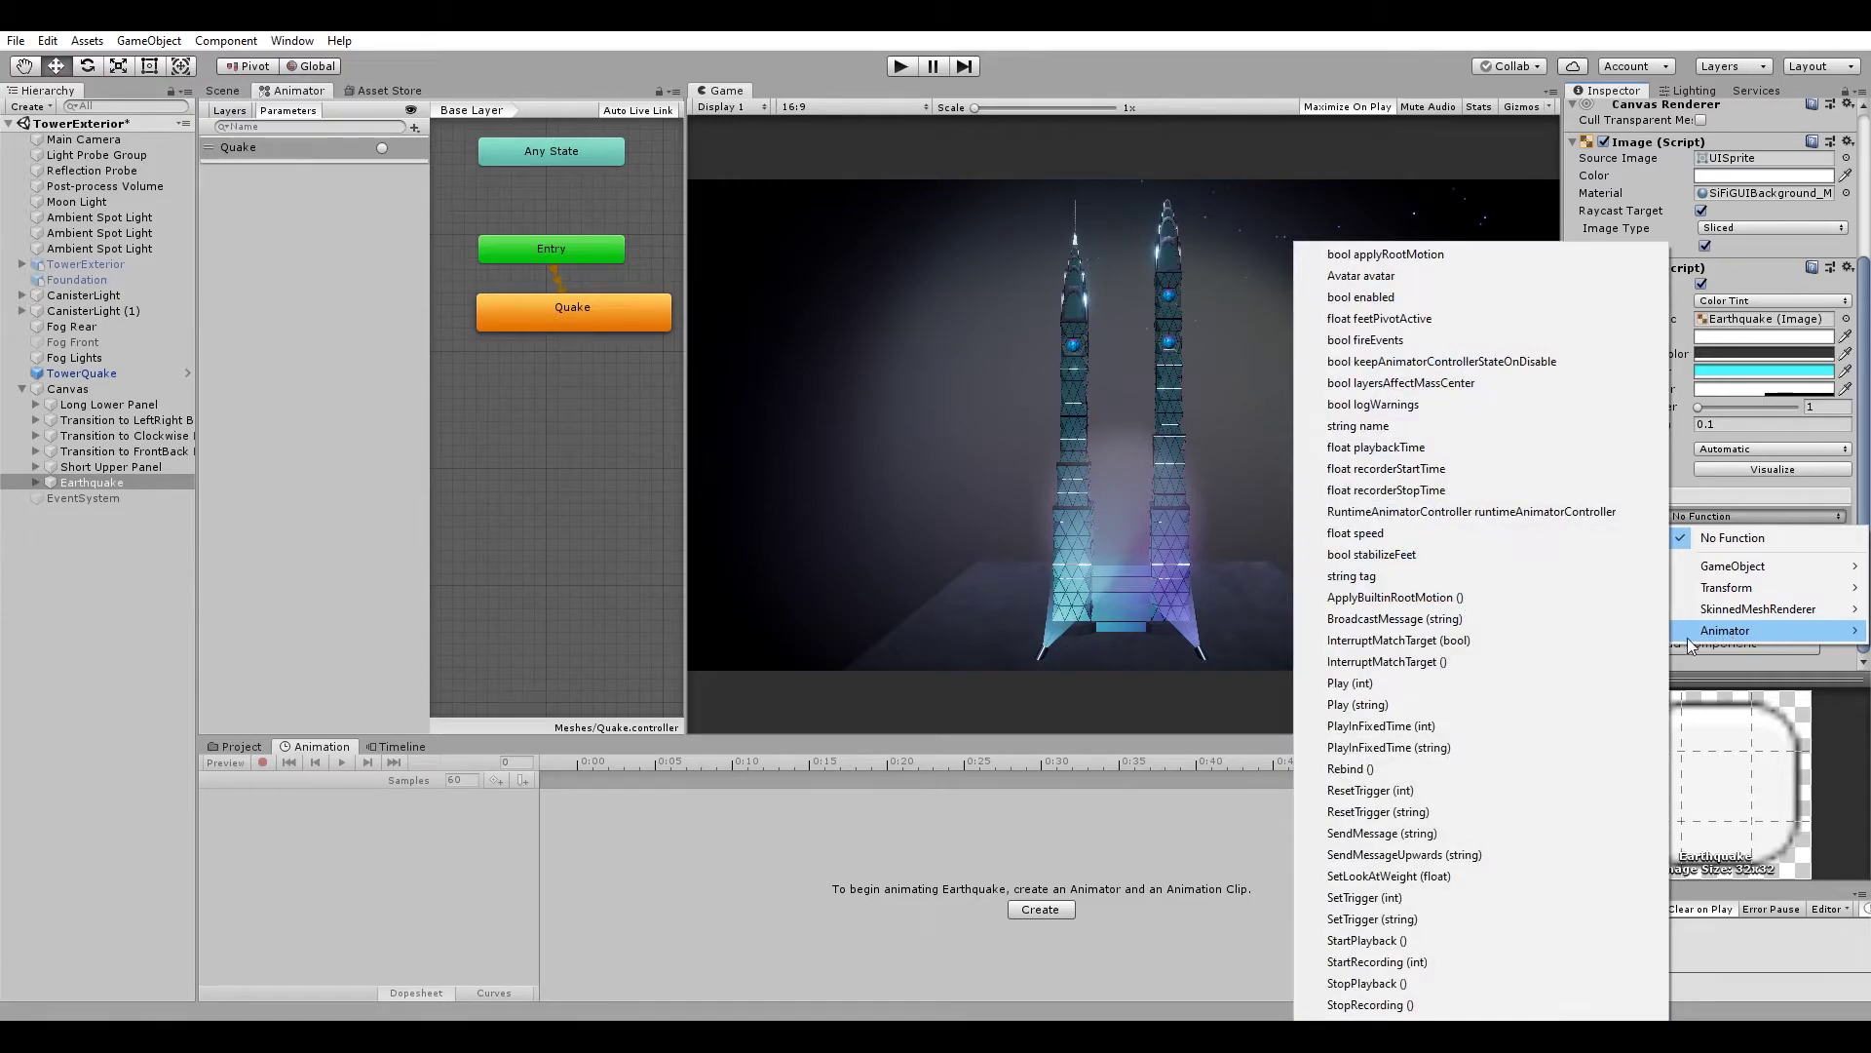
left_click(1434, 916)
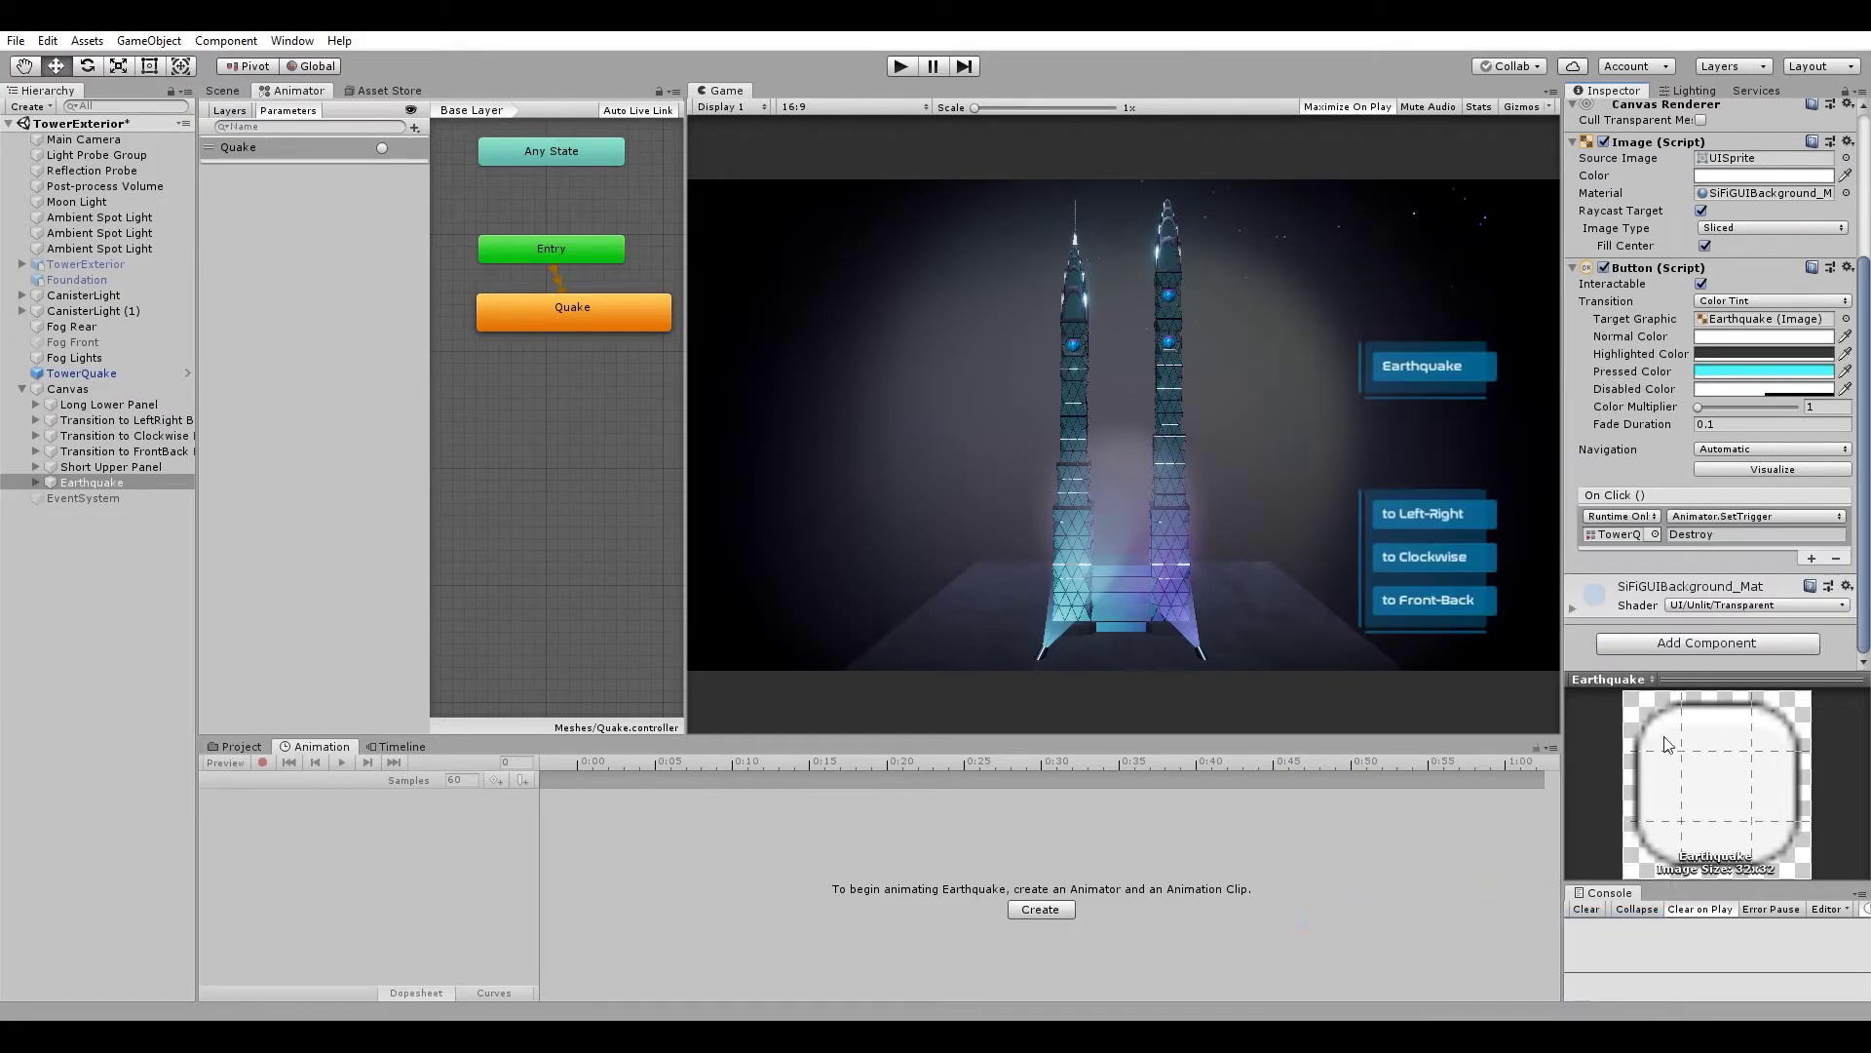
left_click(1725, 535)
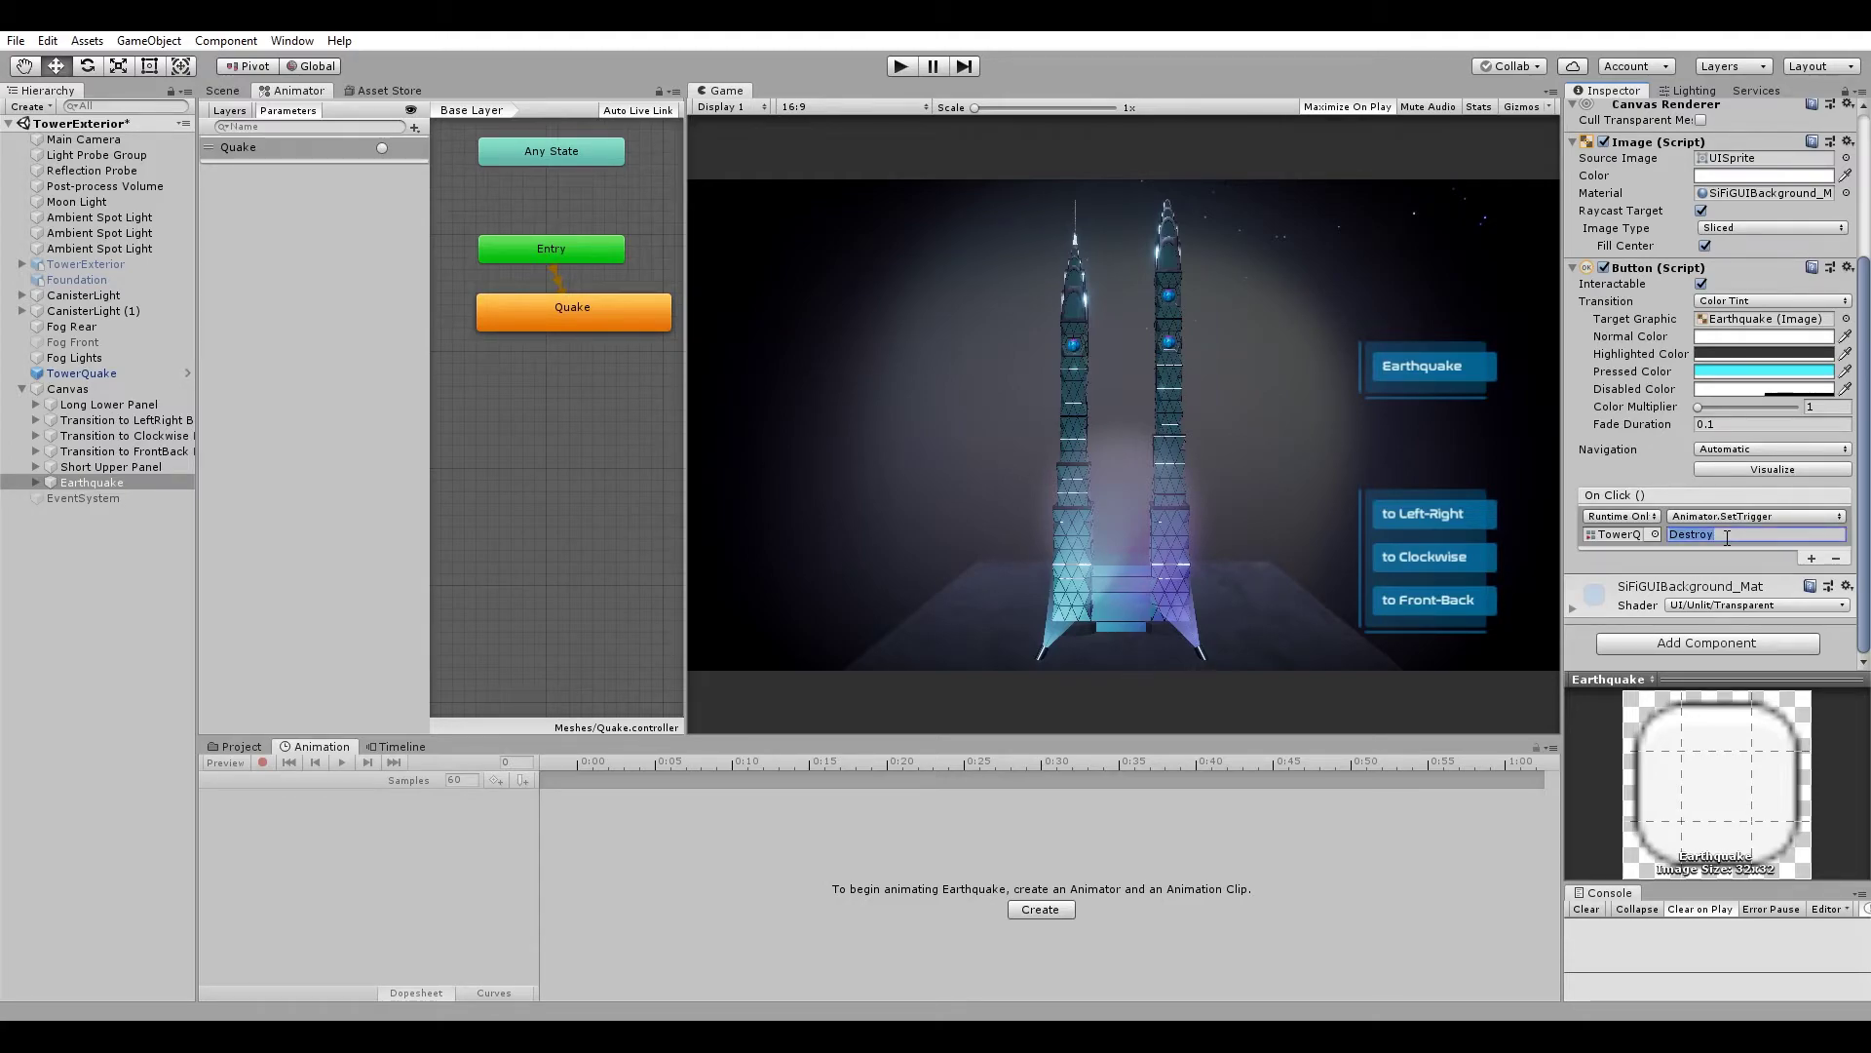
type("Quake")
left_click(904, 69)
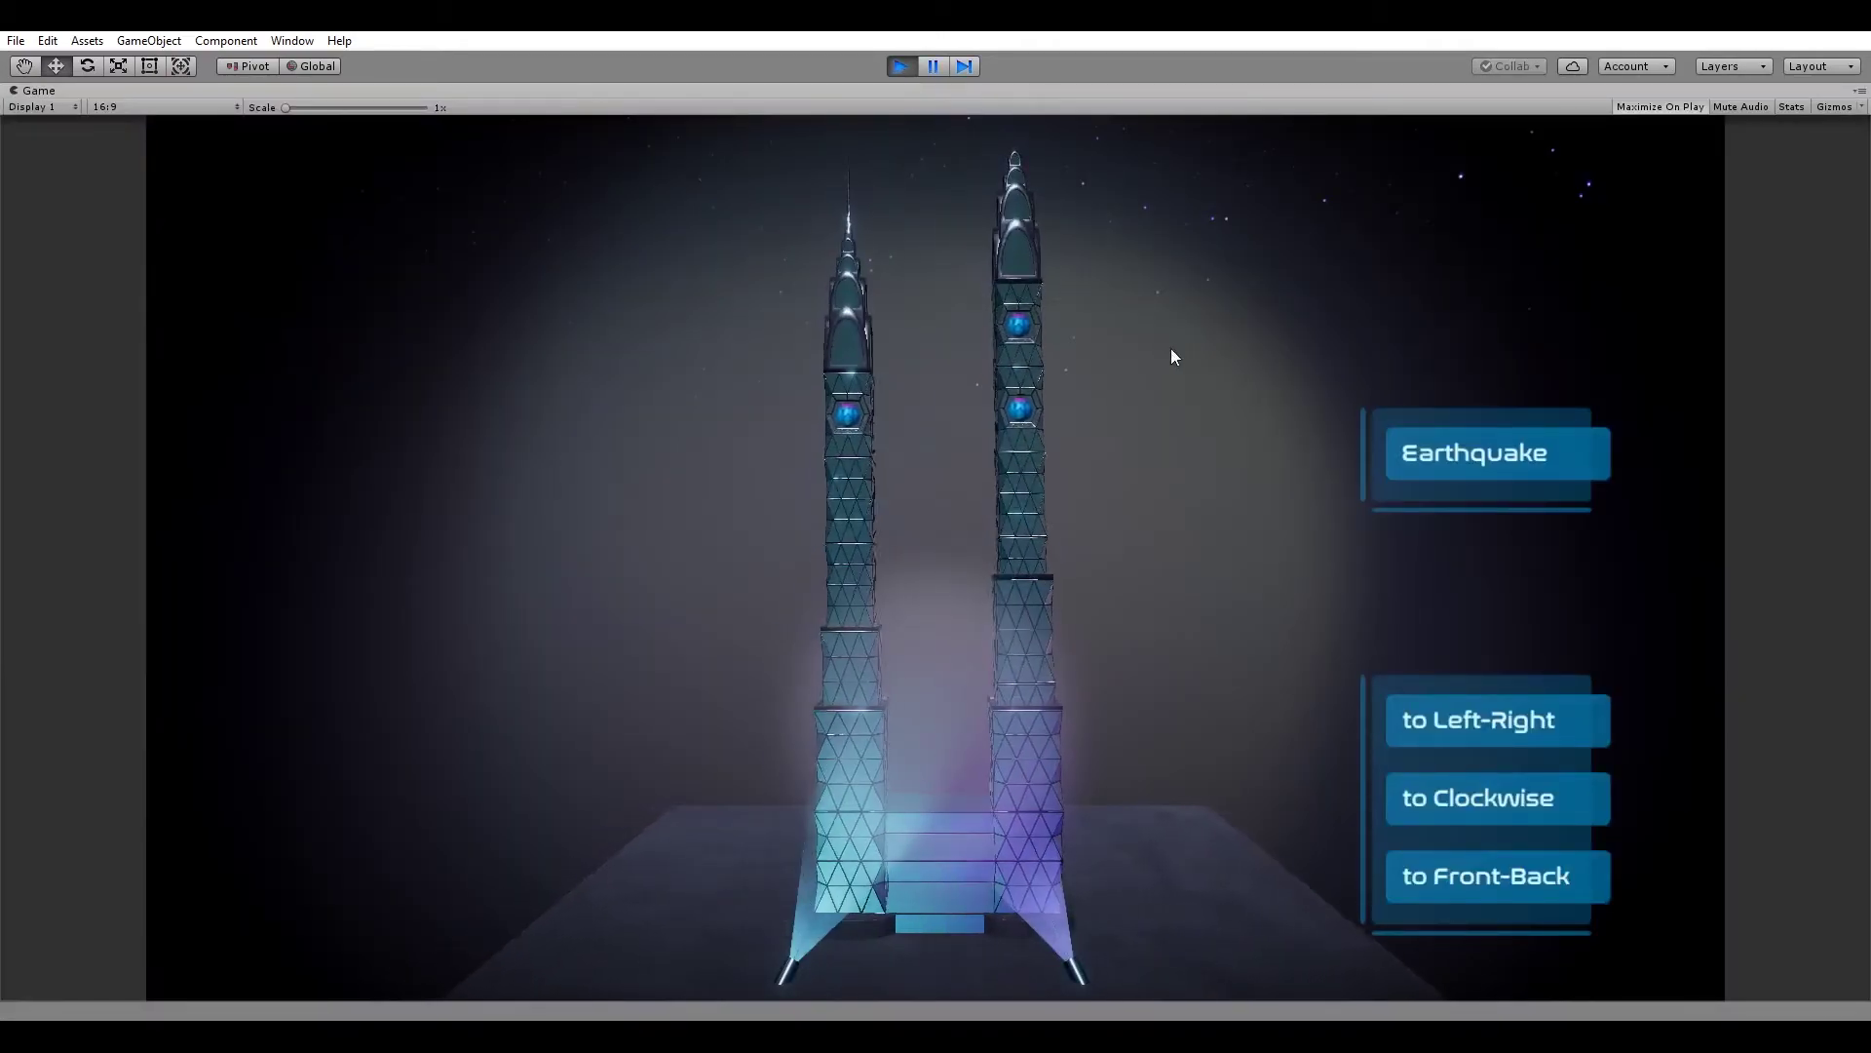
left_click(1491, 461)
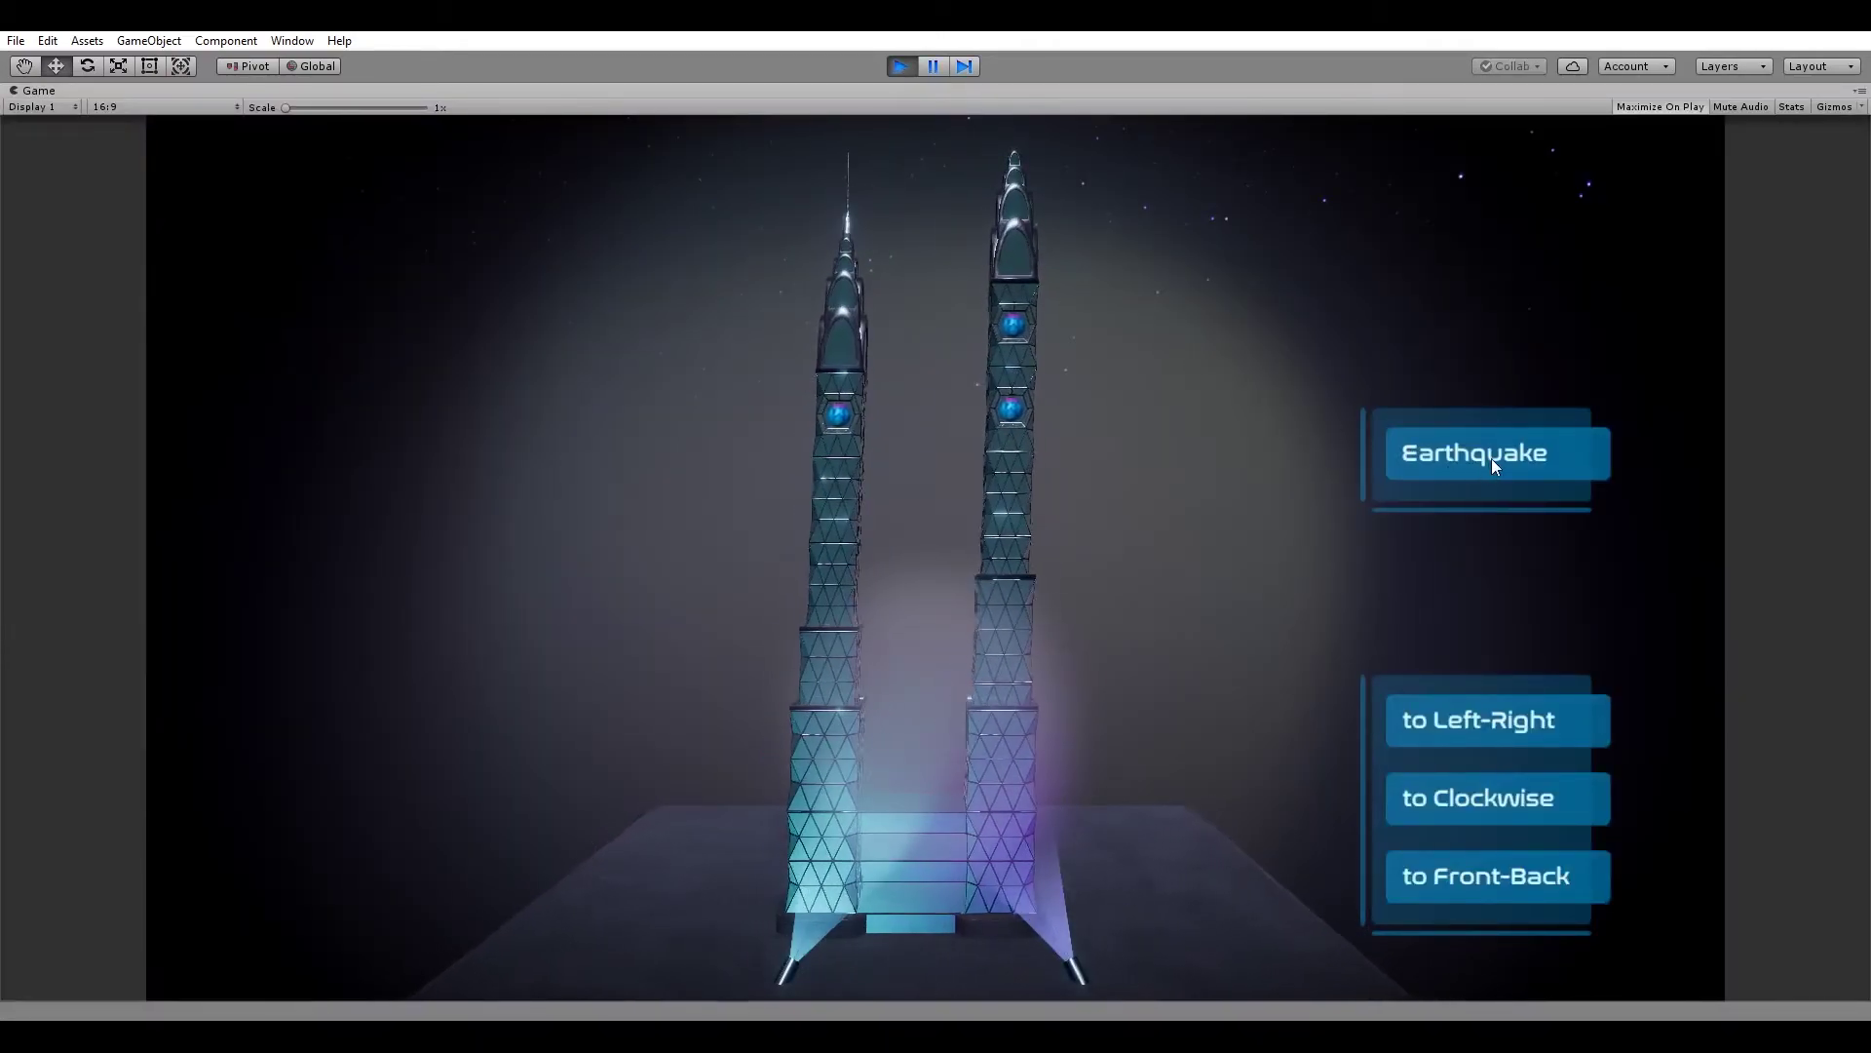
left_click(898, 69)
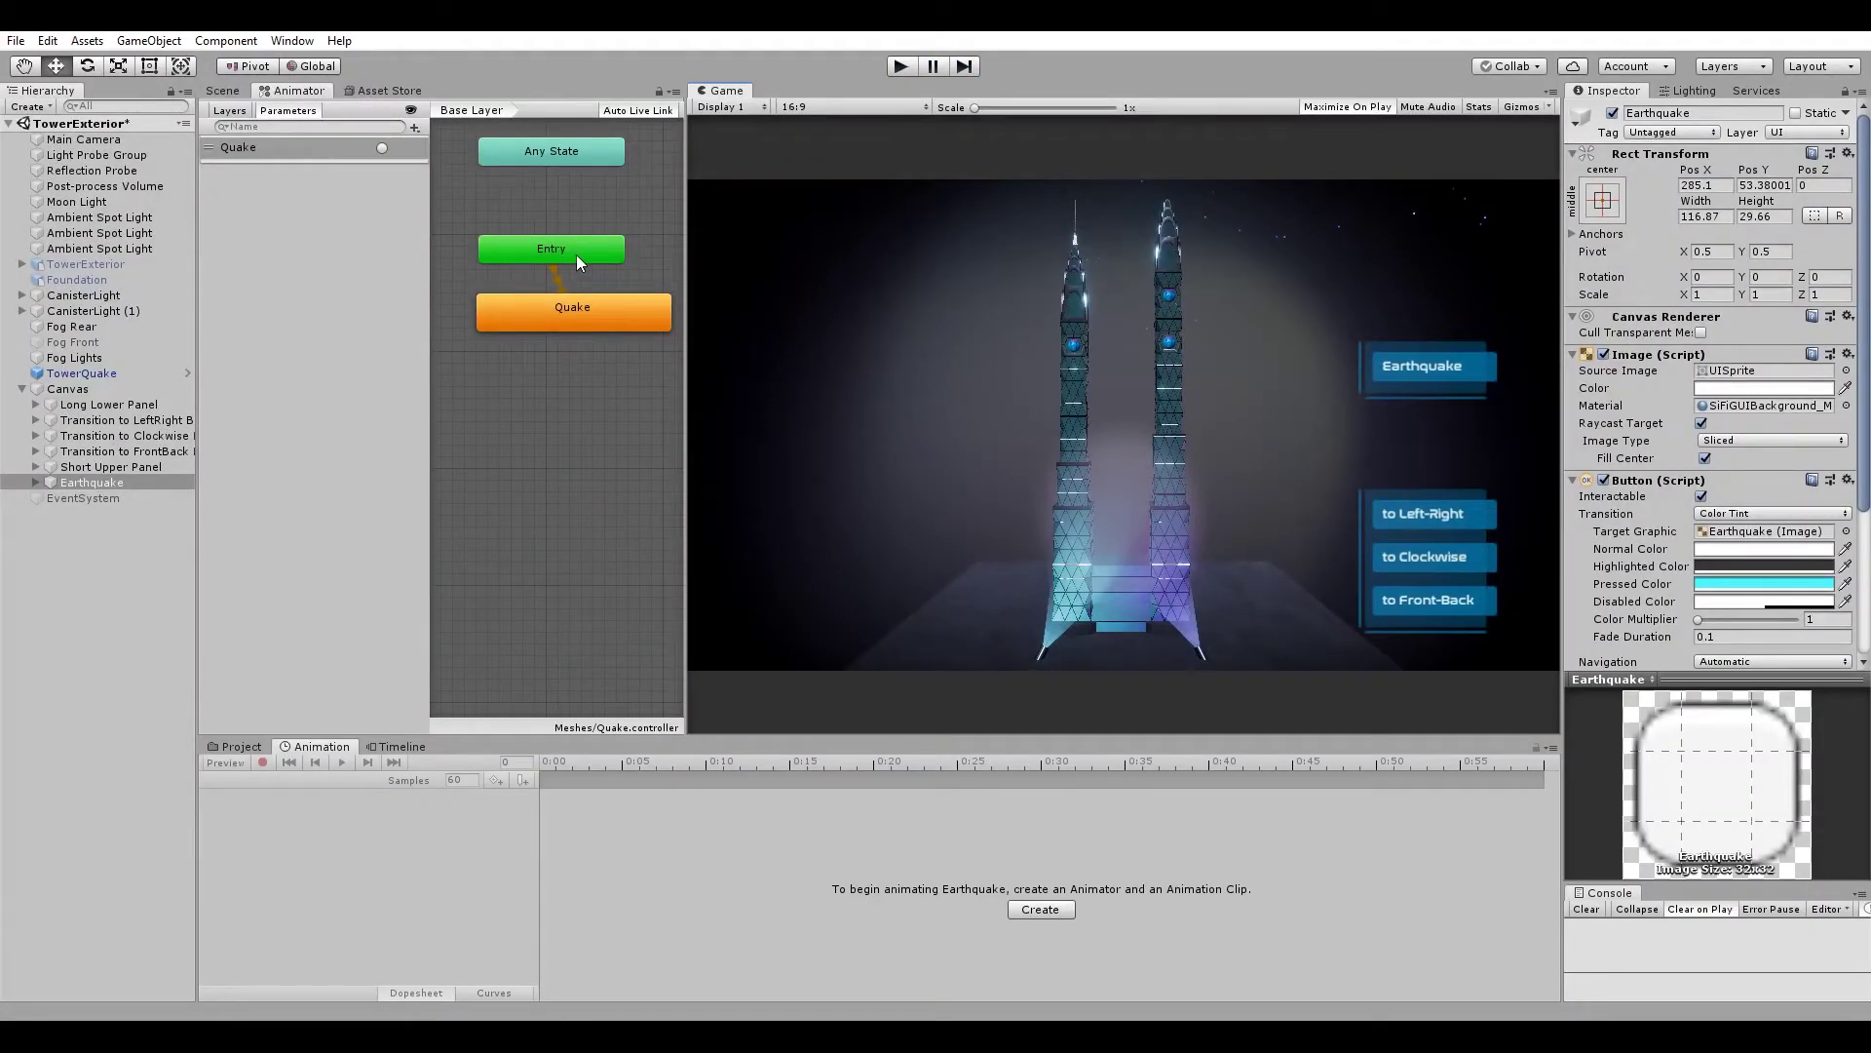
Tidy the graph and create a new empty state in the Quake controller.
left_click_drag(577, 254, 598, 247)
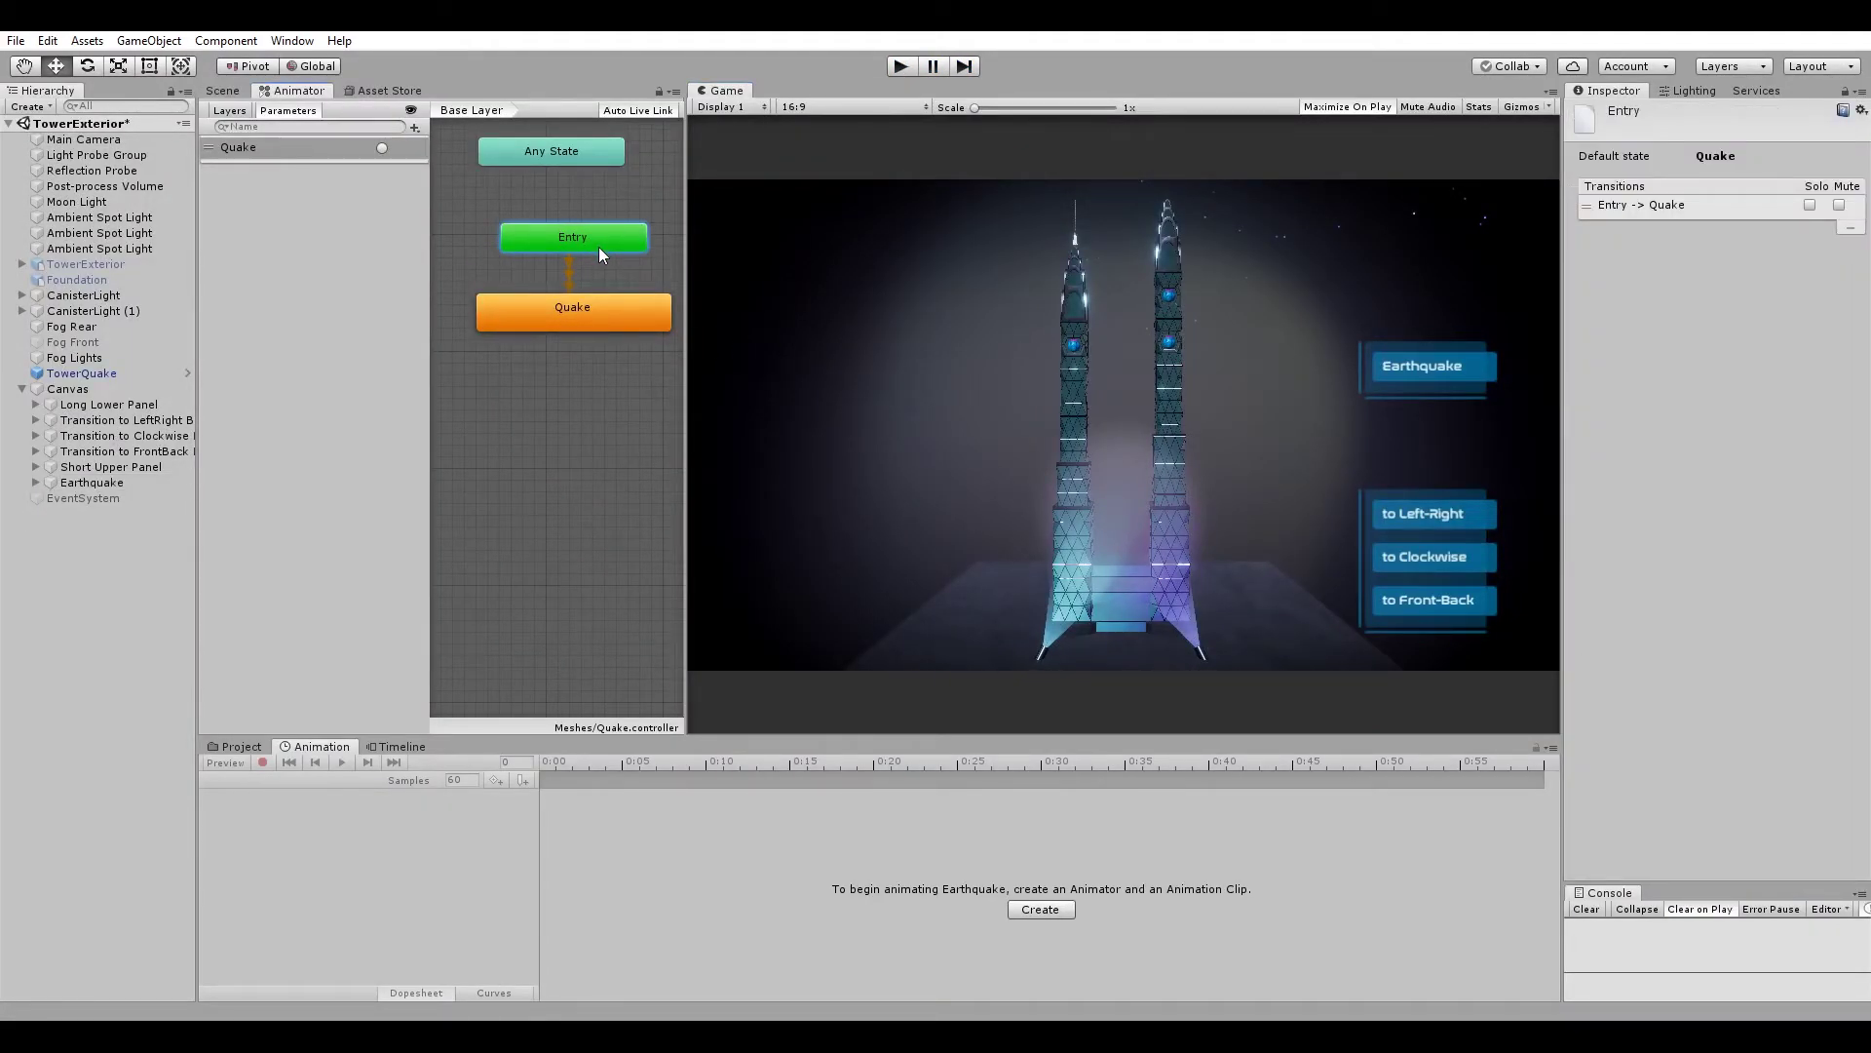
left_click(570, 279)
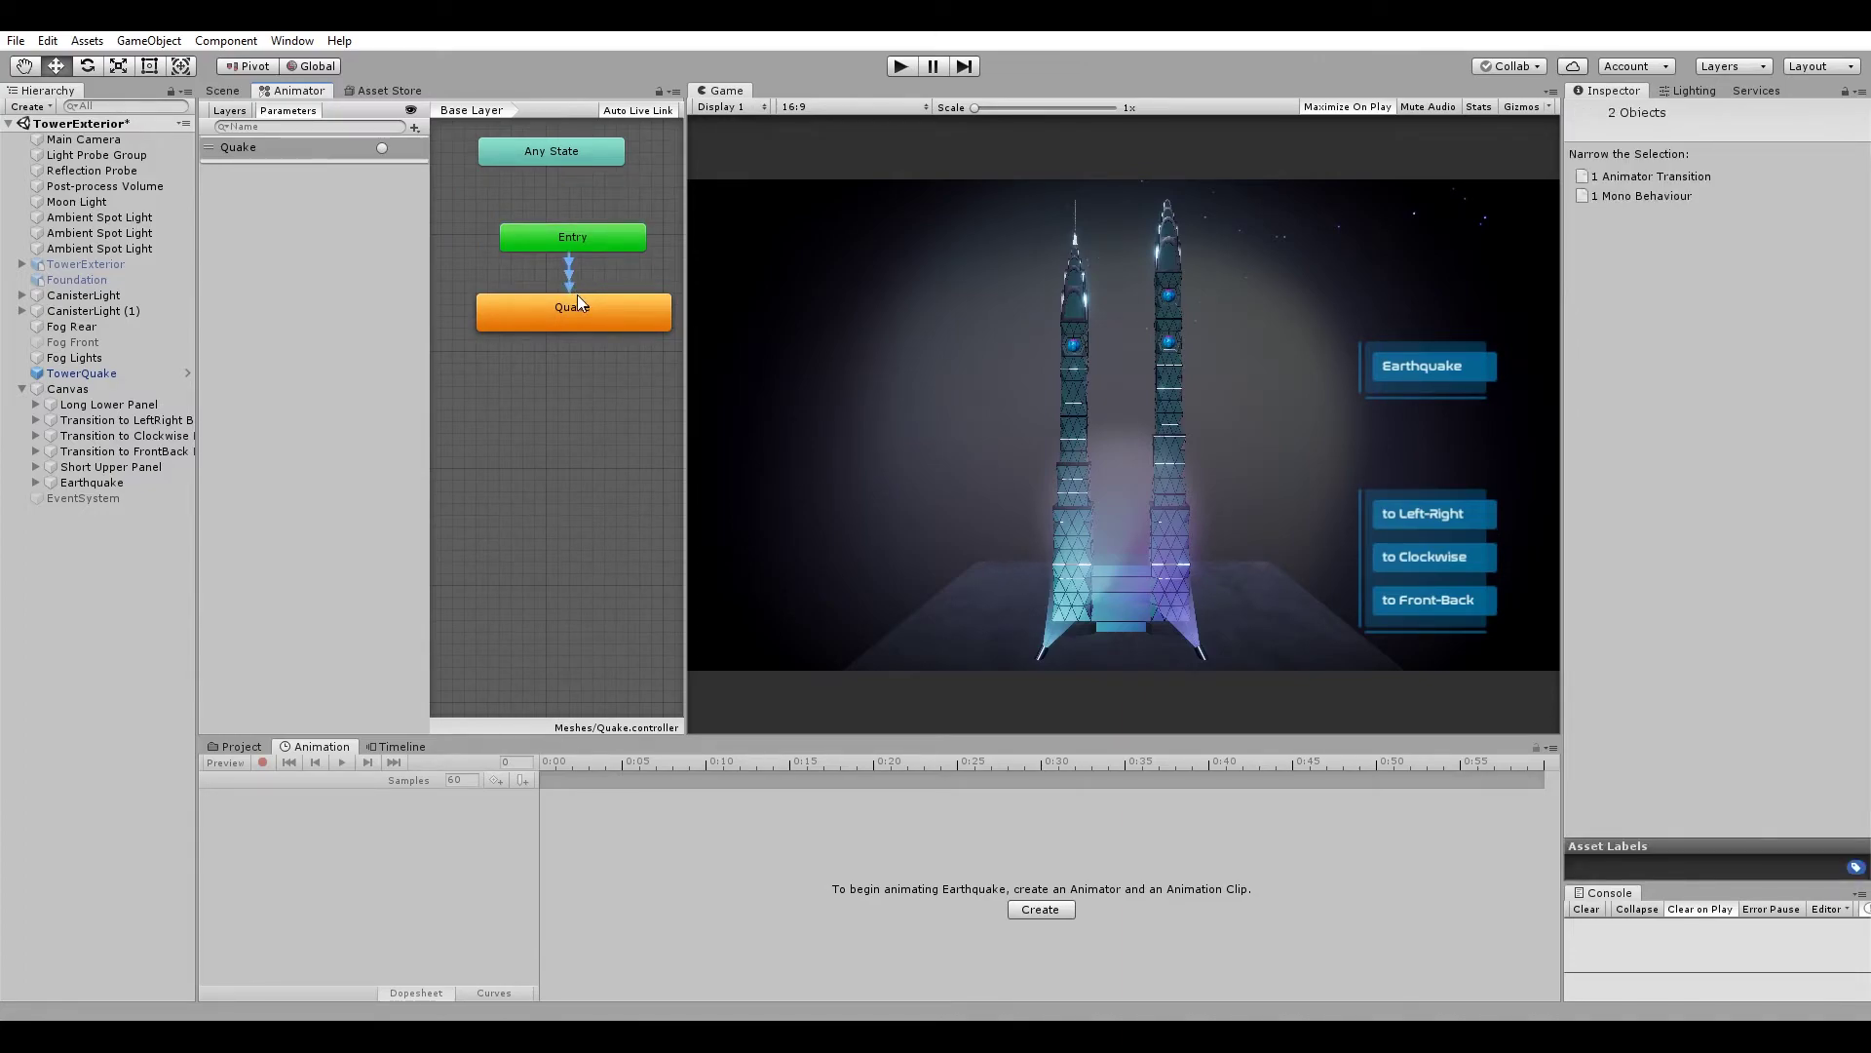
key("f")
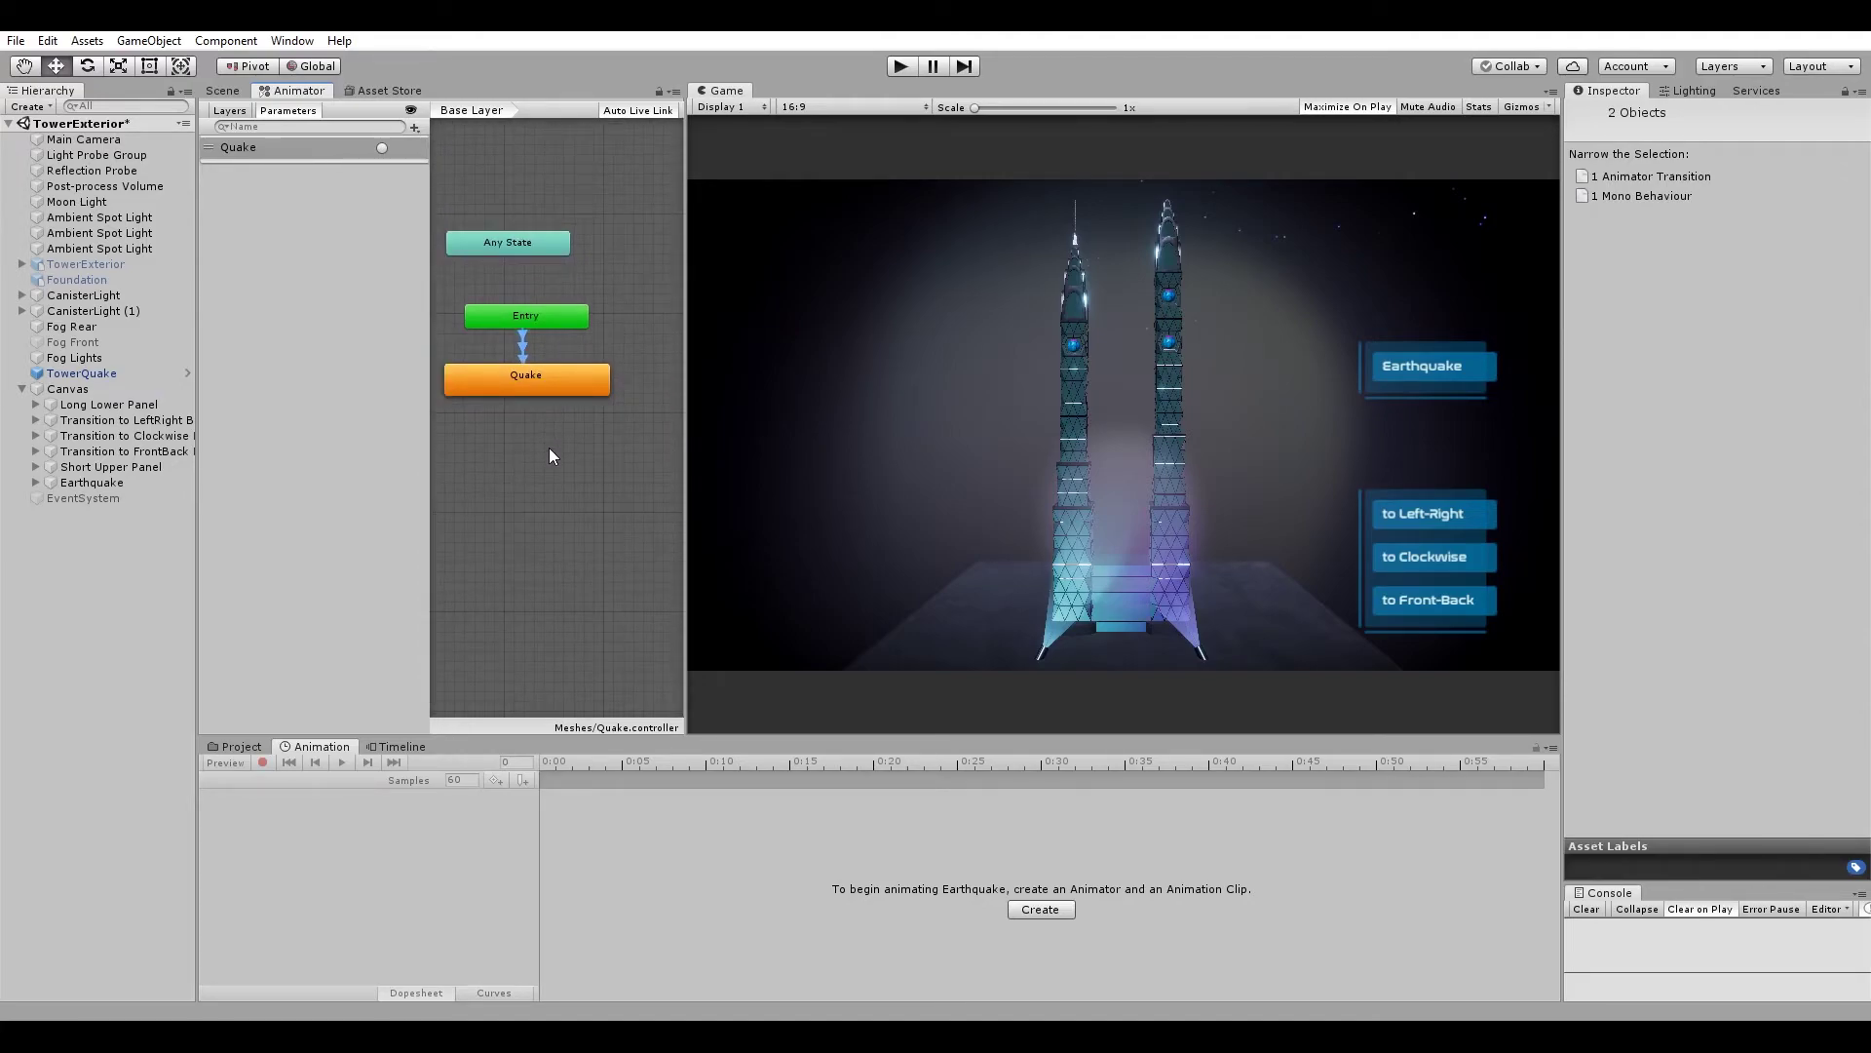
right_click(549, 448)
mouse_move(643, 460)
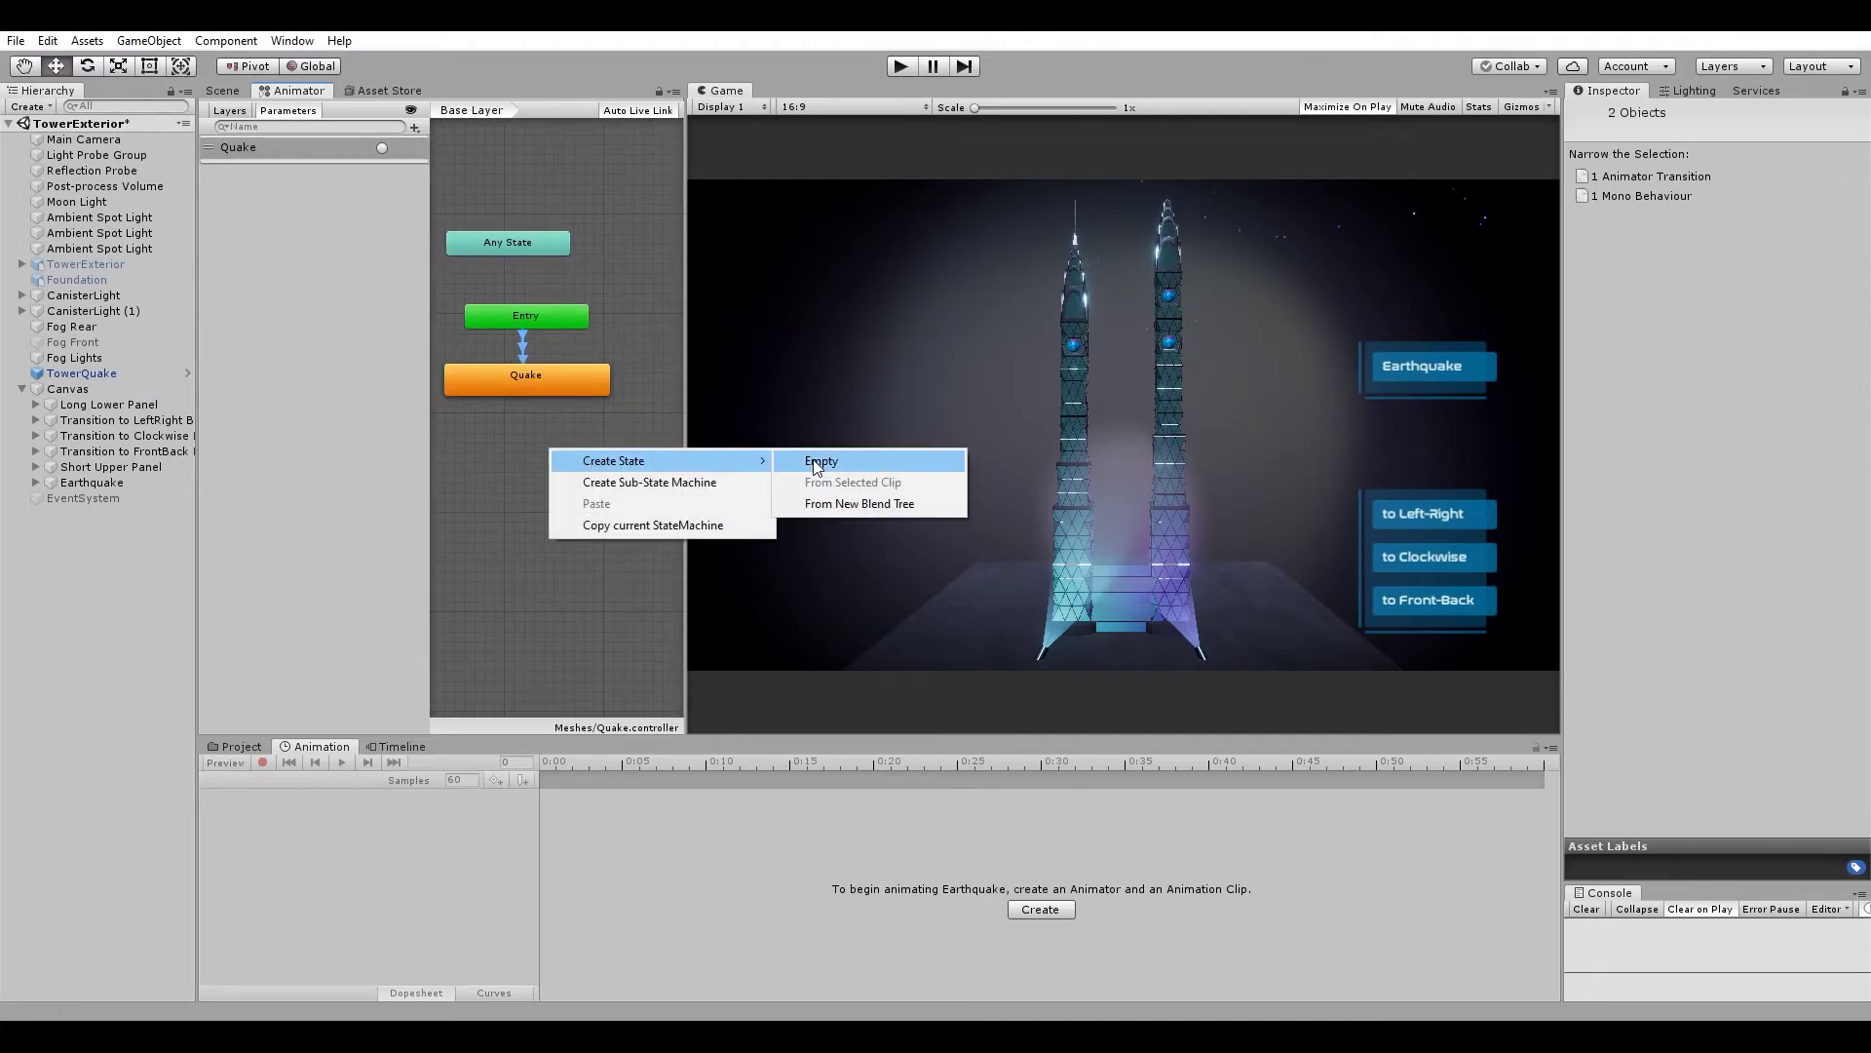
left_click(814, 464)
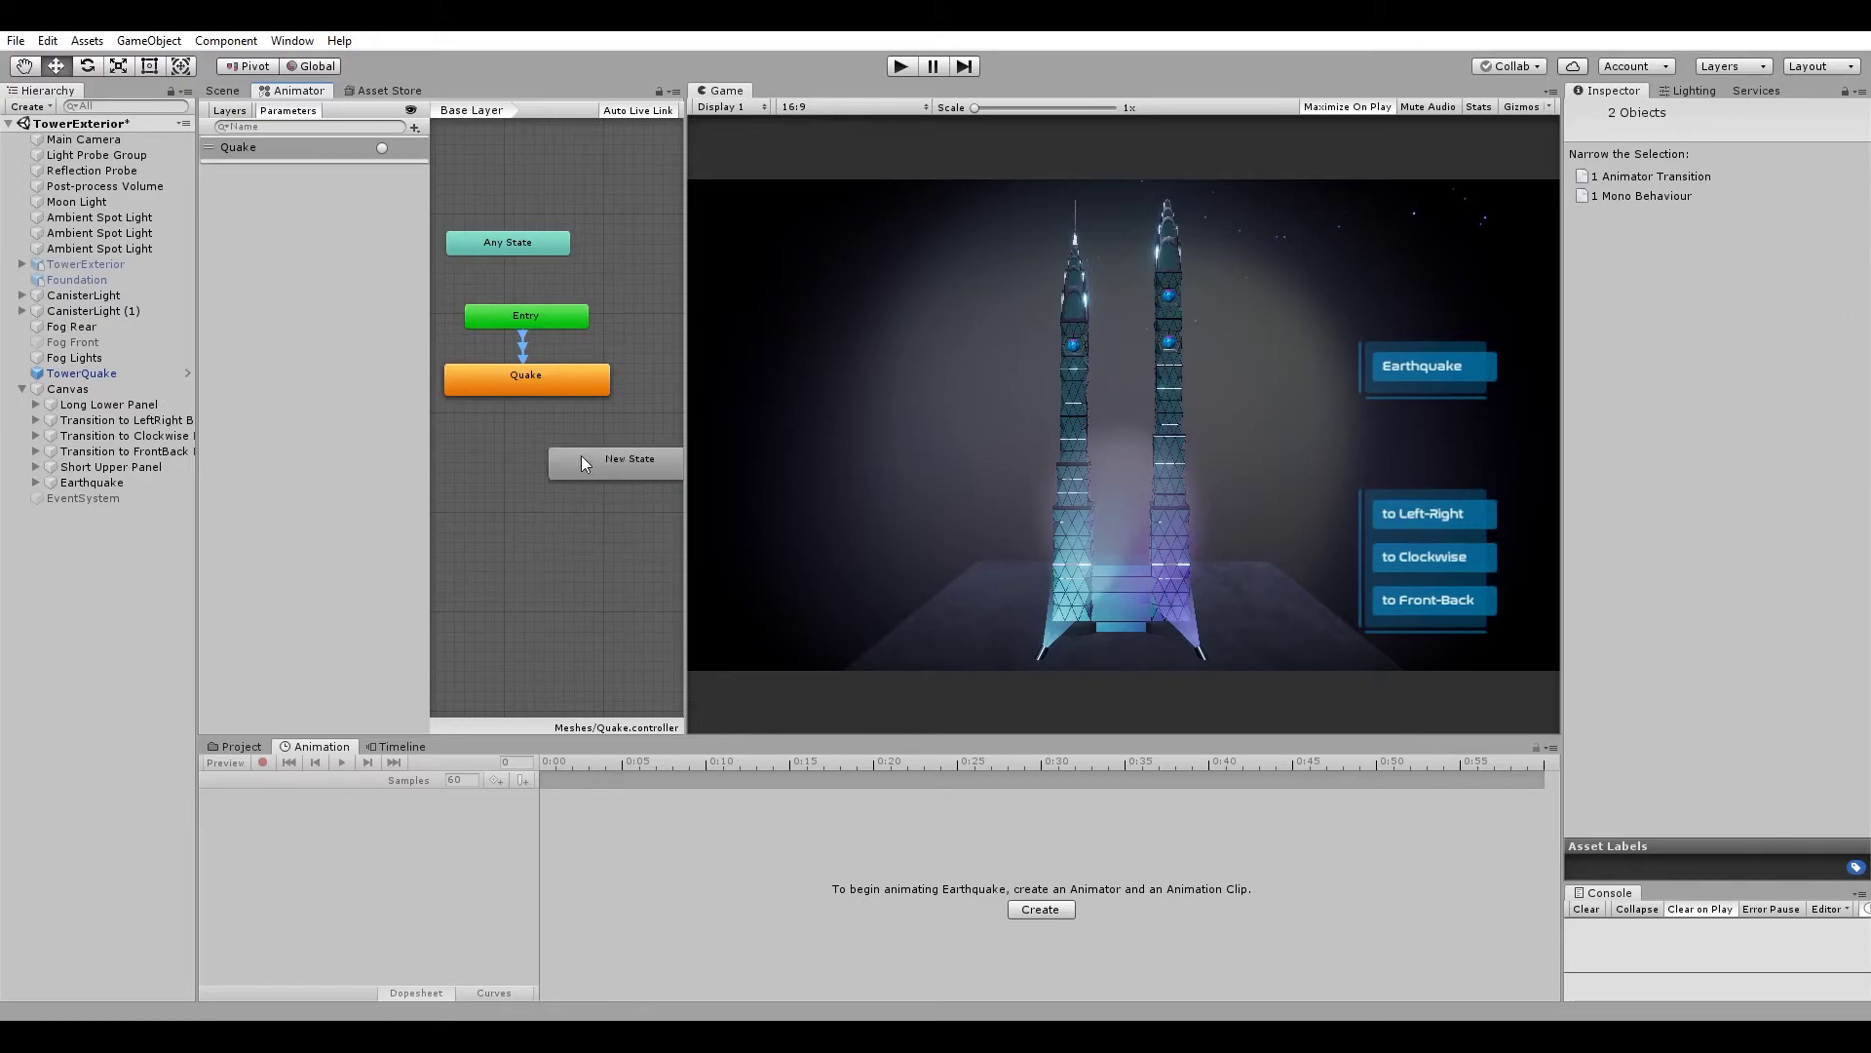
Set New State as the state machine's default state under Entry.
mouse_move(580, 463)
left_mouse_down()
mouse_move(607, 358)
mouse_move(513, 473)
left_mouse_up()
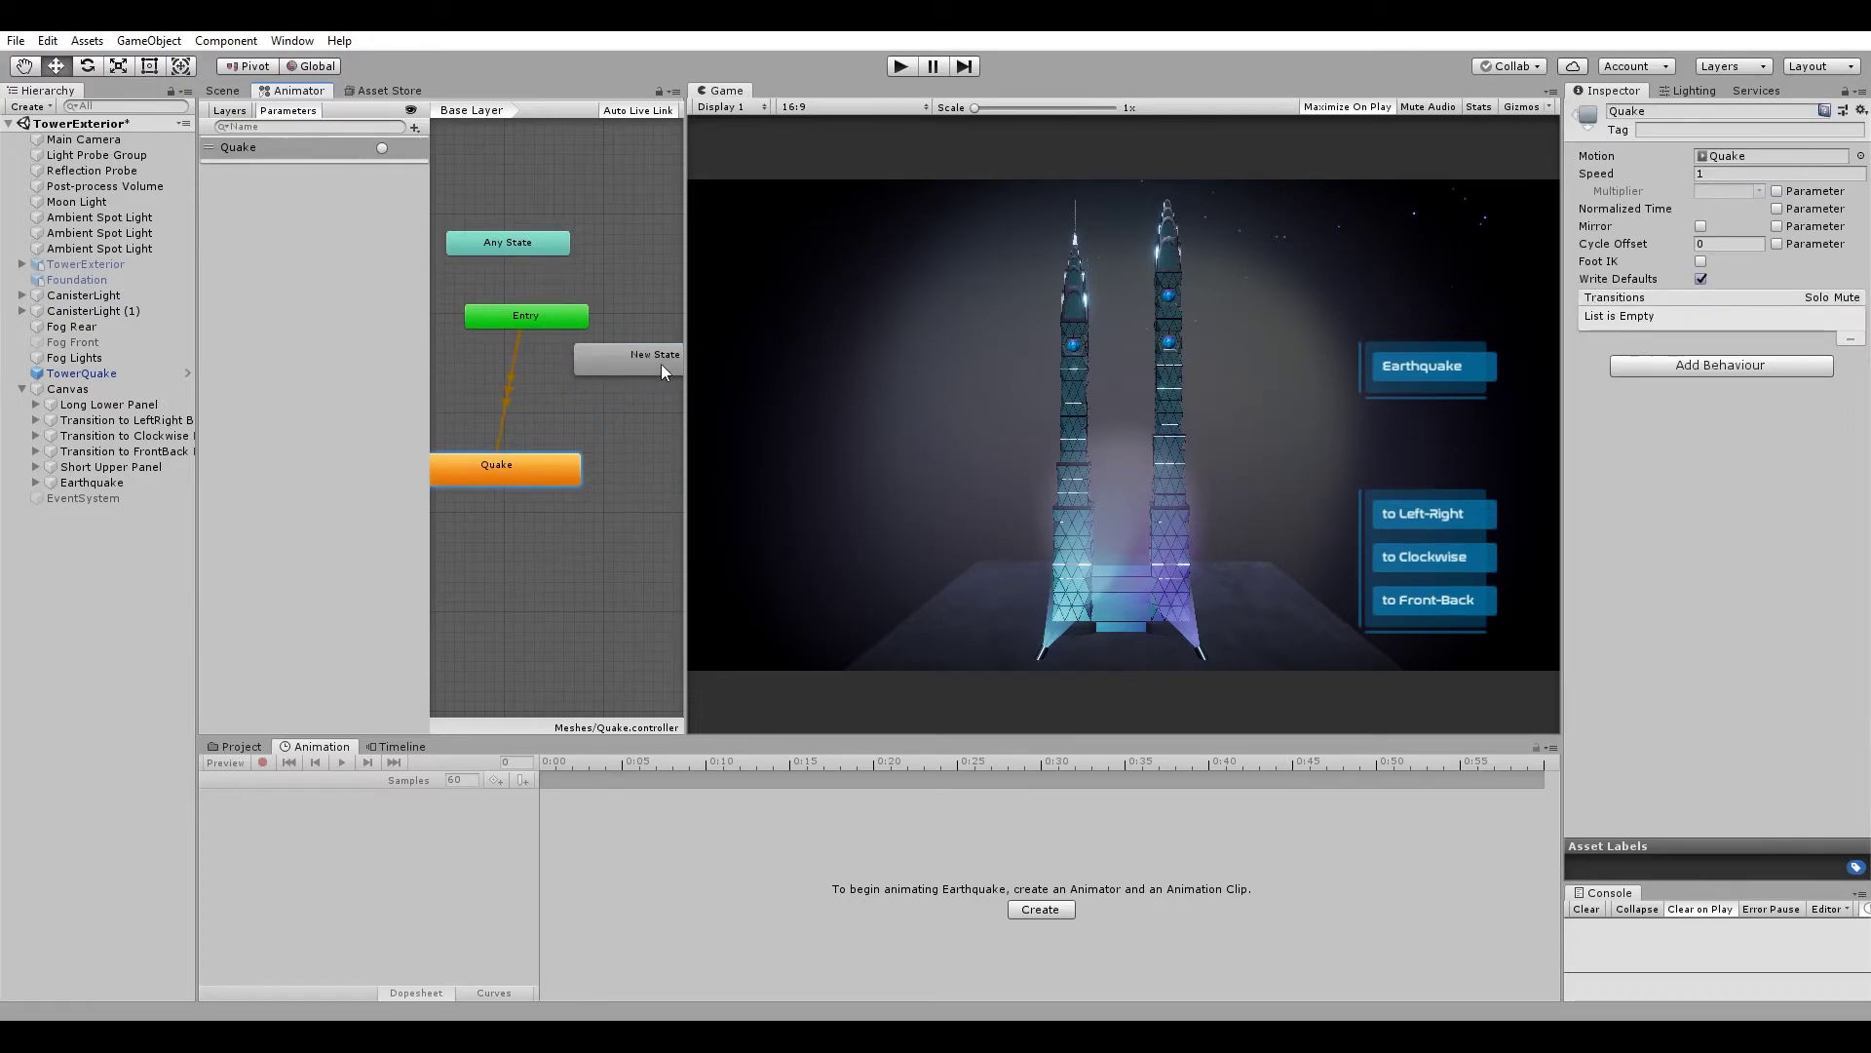
left_click_drag(661, 364, 603, 396)
left_click(559, 319)
right_click(560, 317)
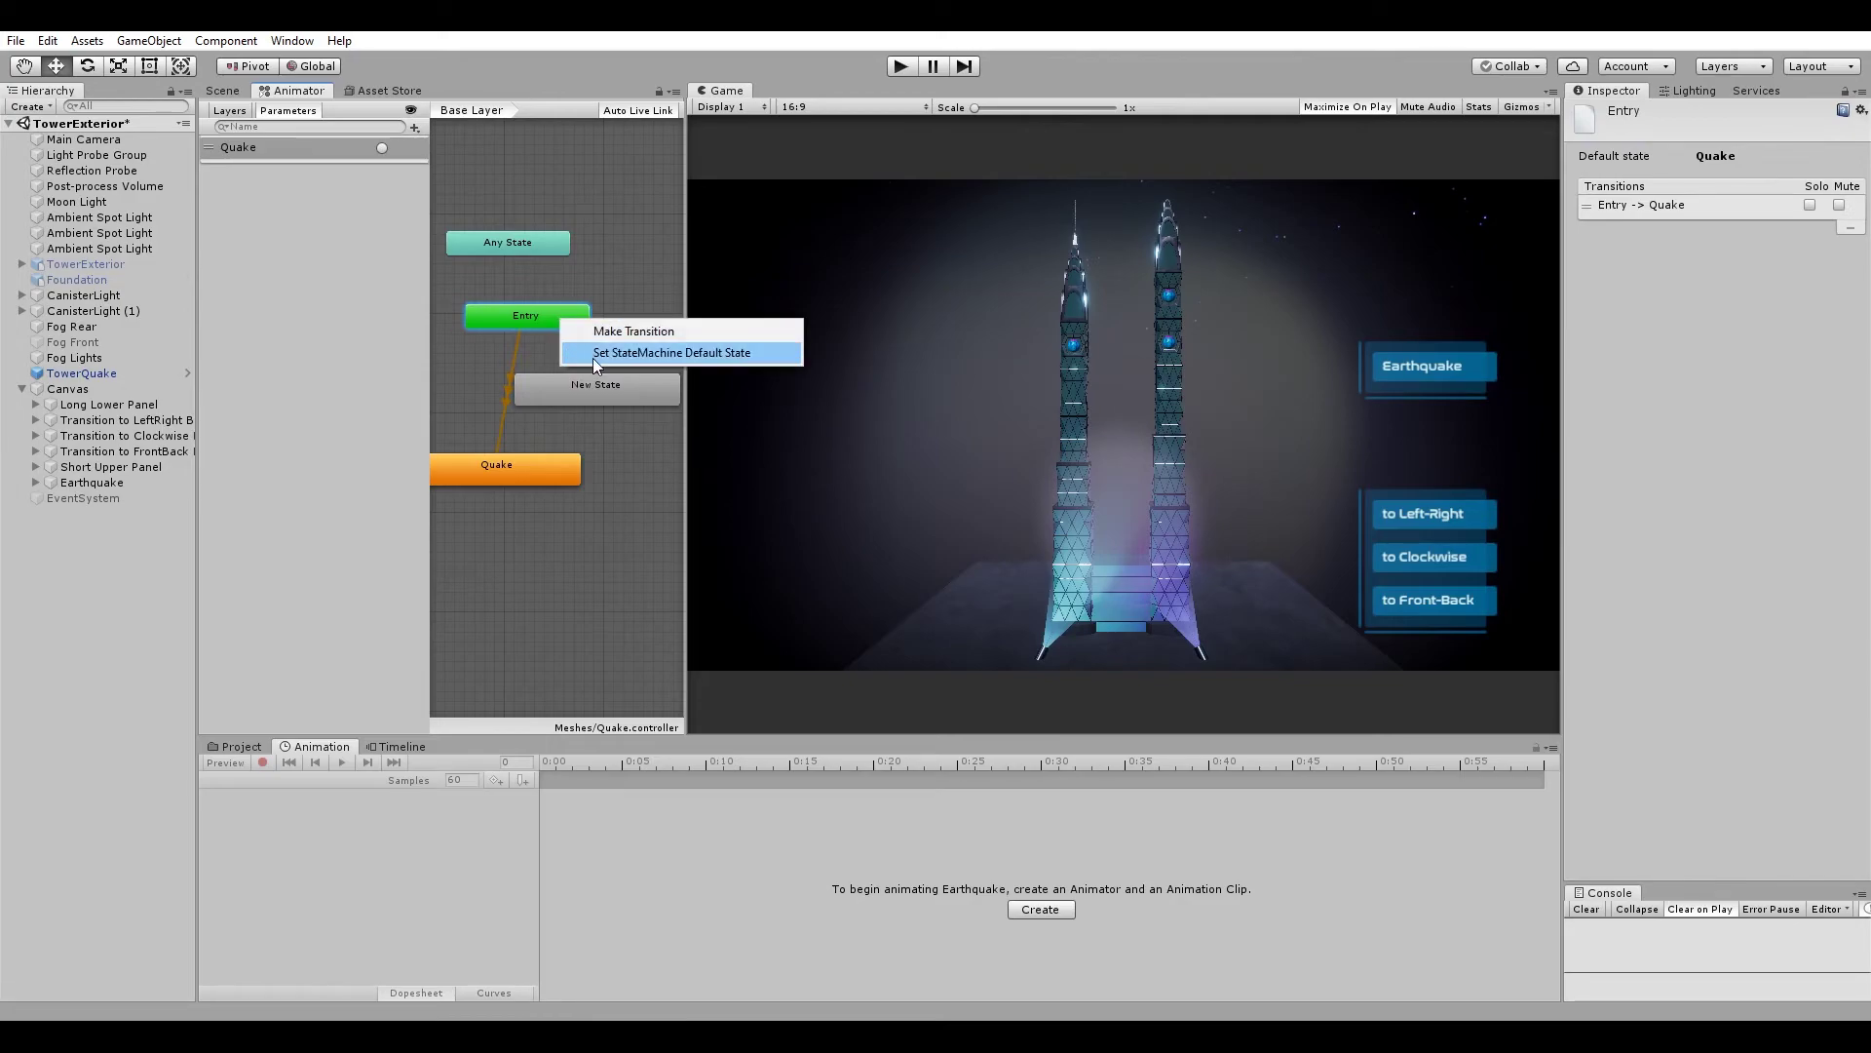
left_click(613, 331)
left_click(598, 381)
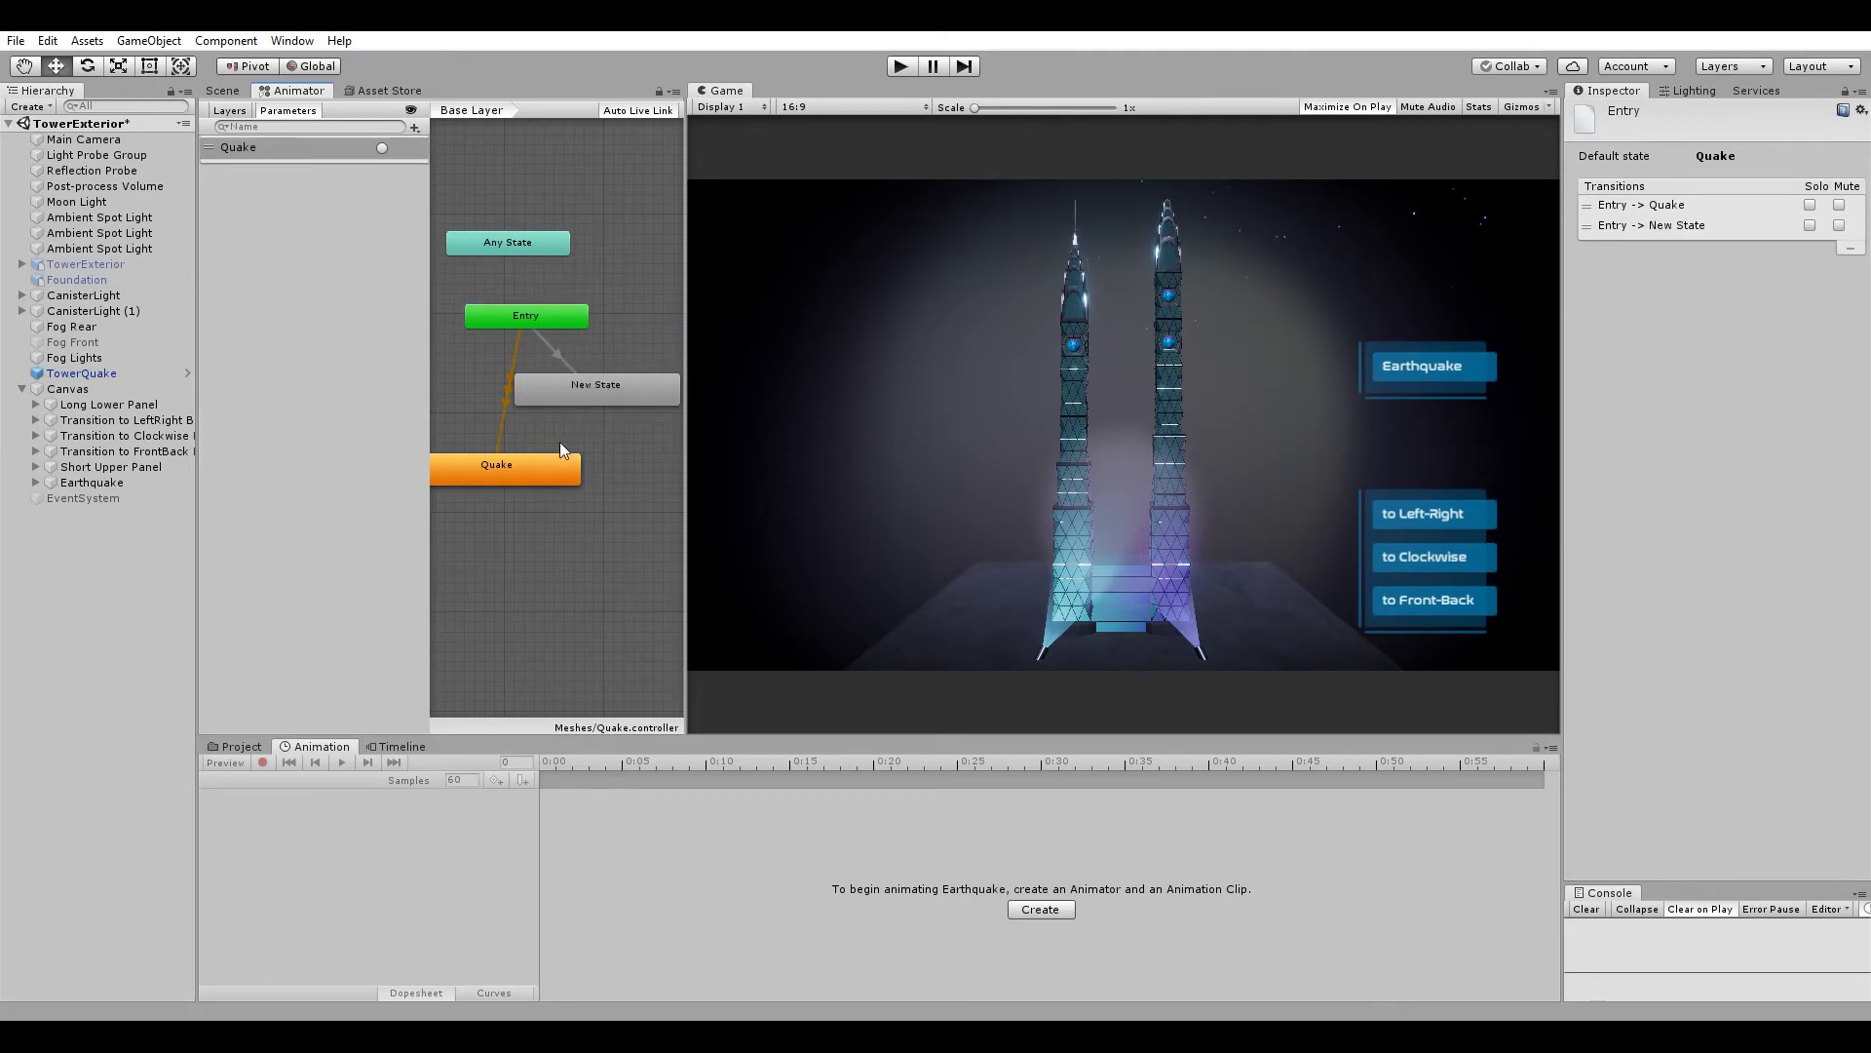
Delete the old Quake state, place New State under Entry and show the Meshes assets.
left_click(507, 401)
right_click(507, 401)
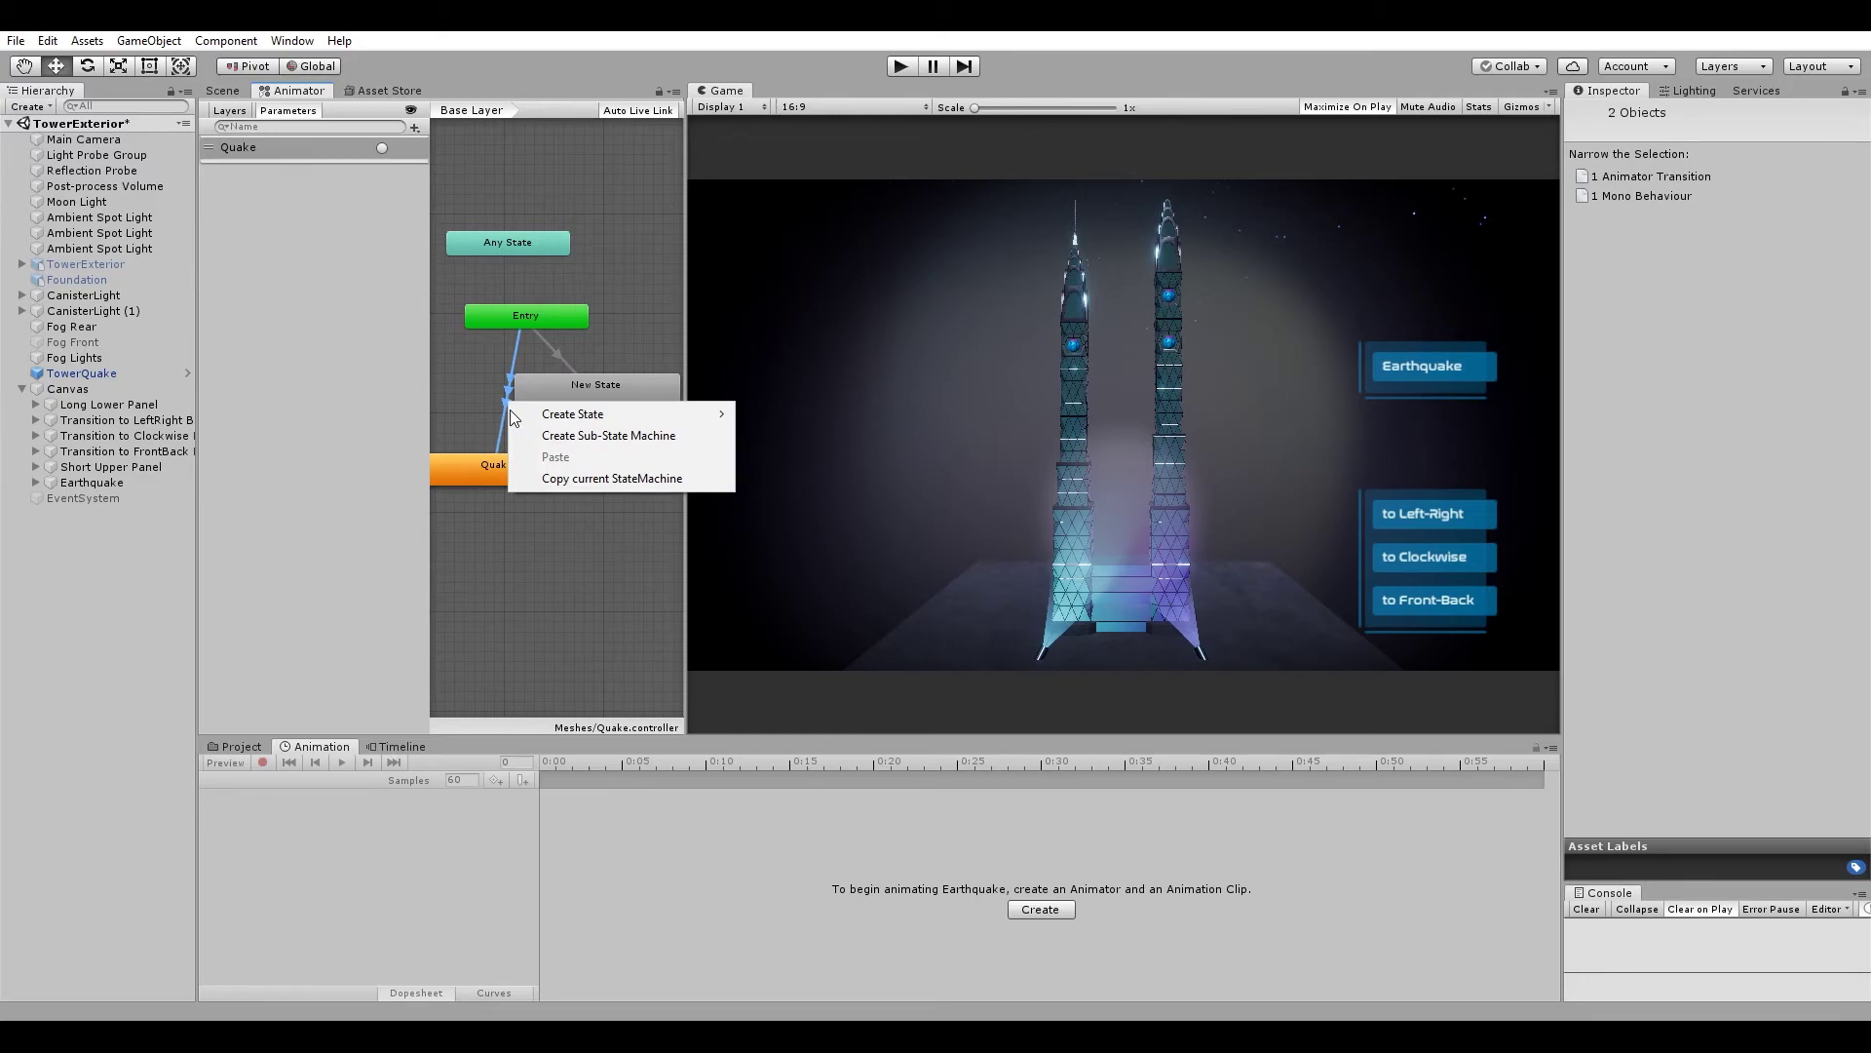
left_click(511, 420)
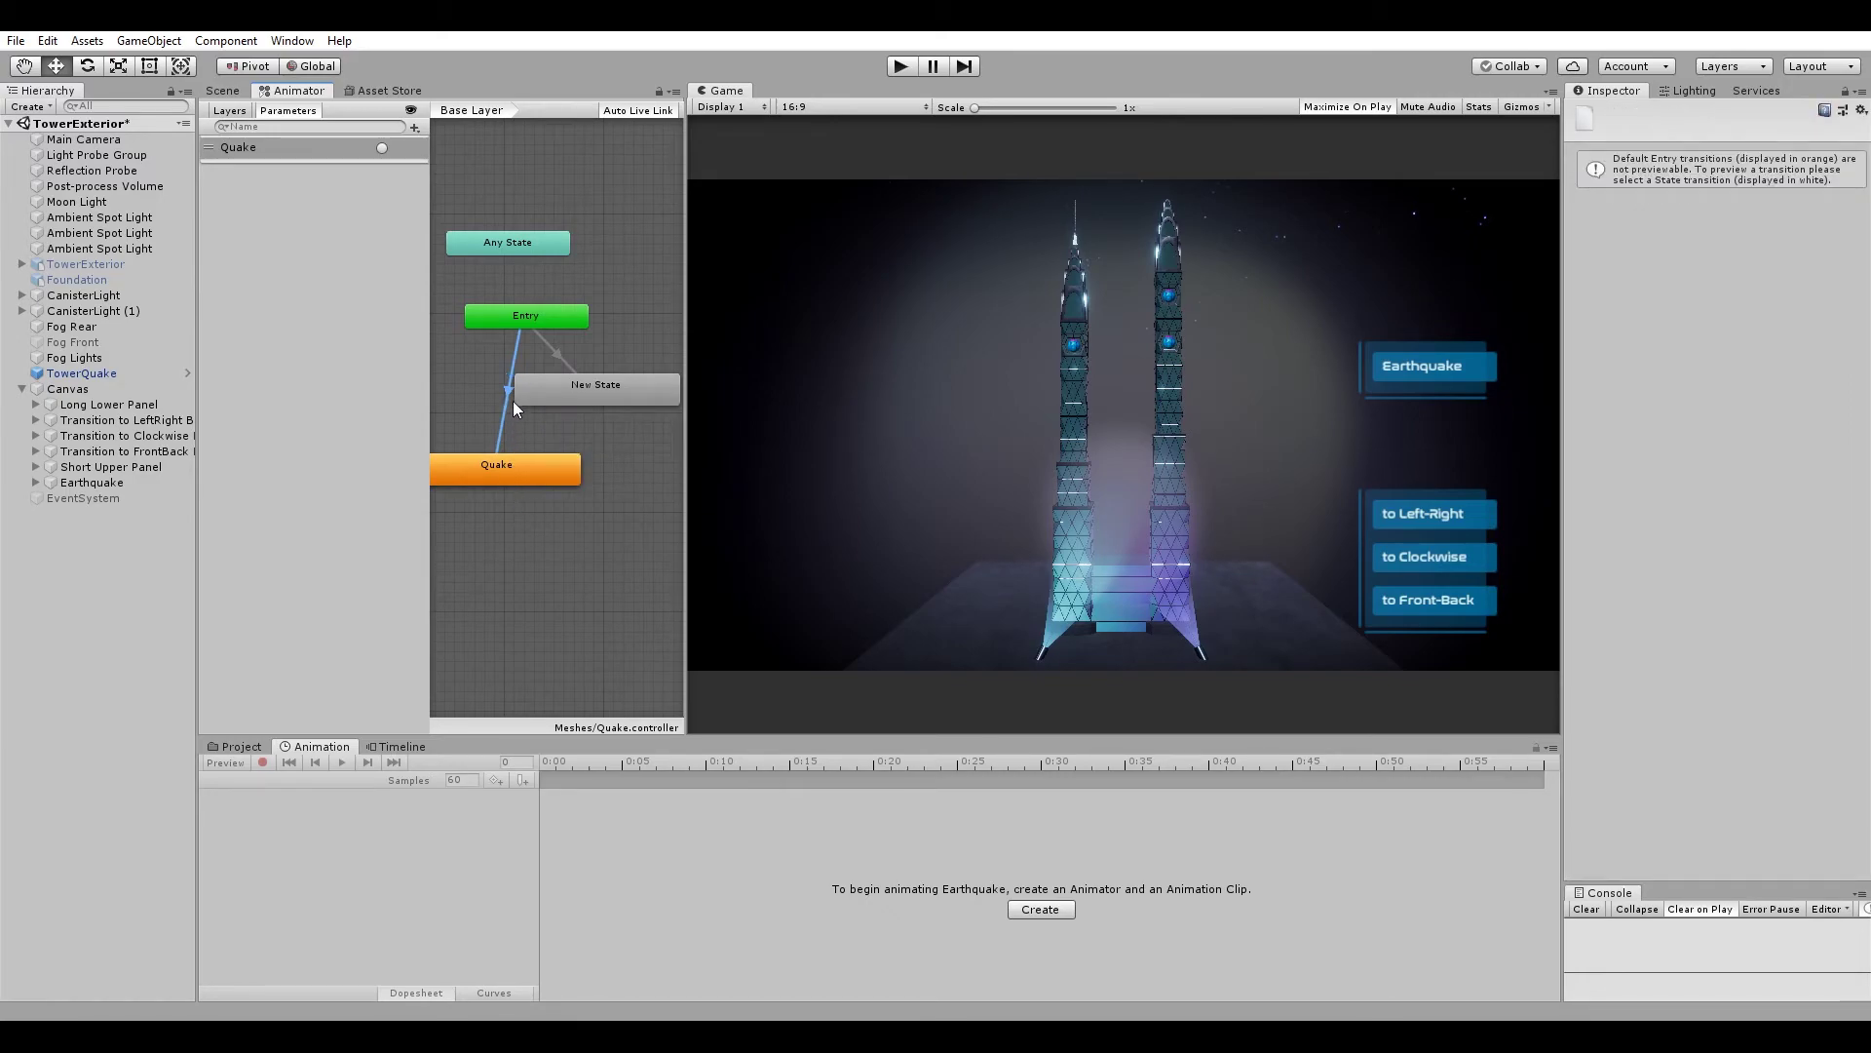
left_click(506, 471)
key("Delete")
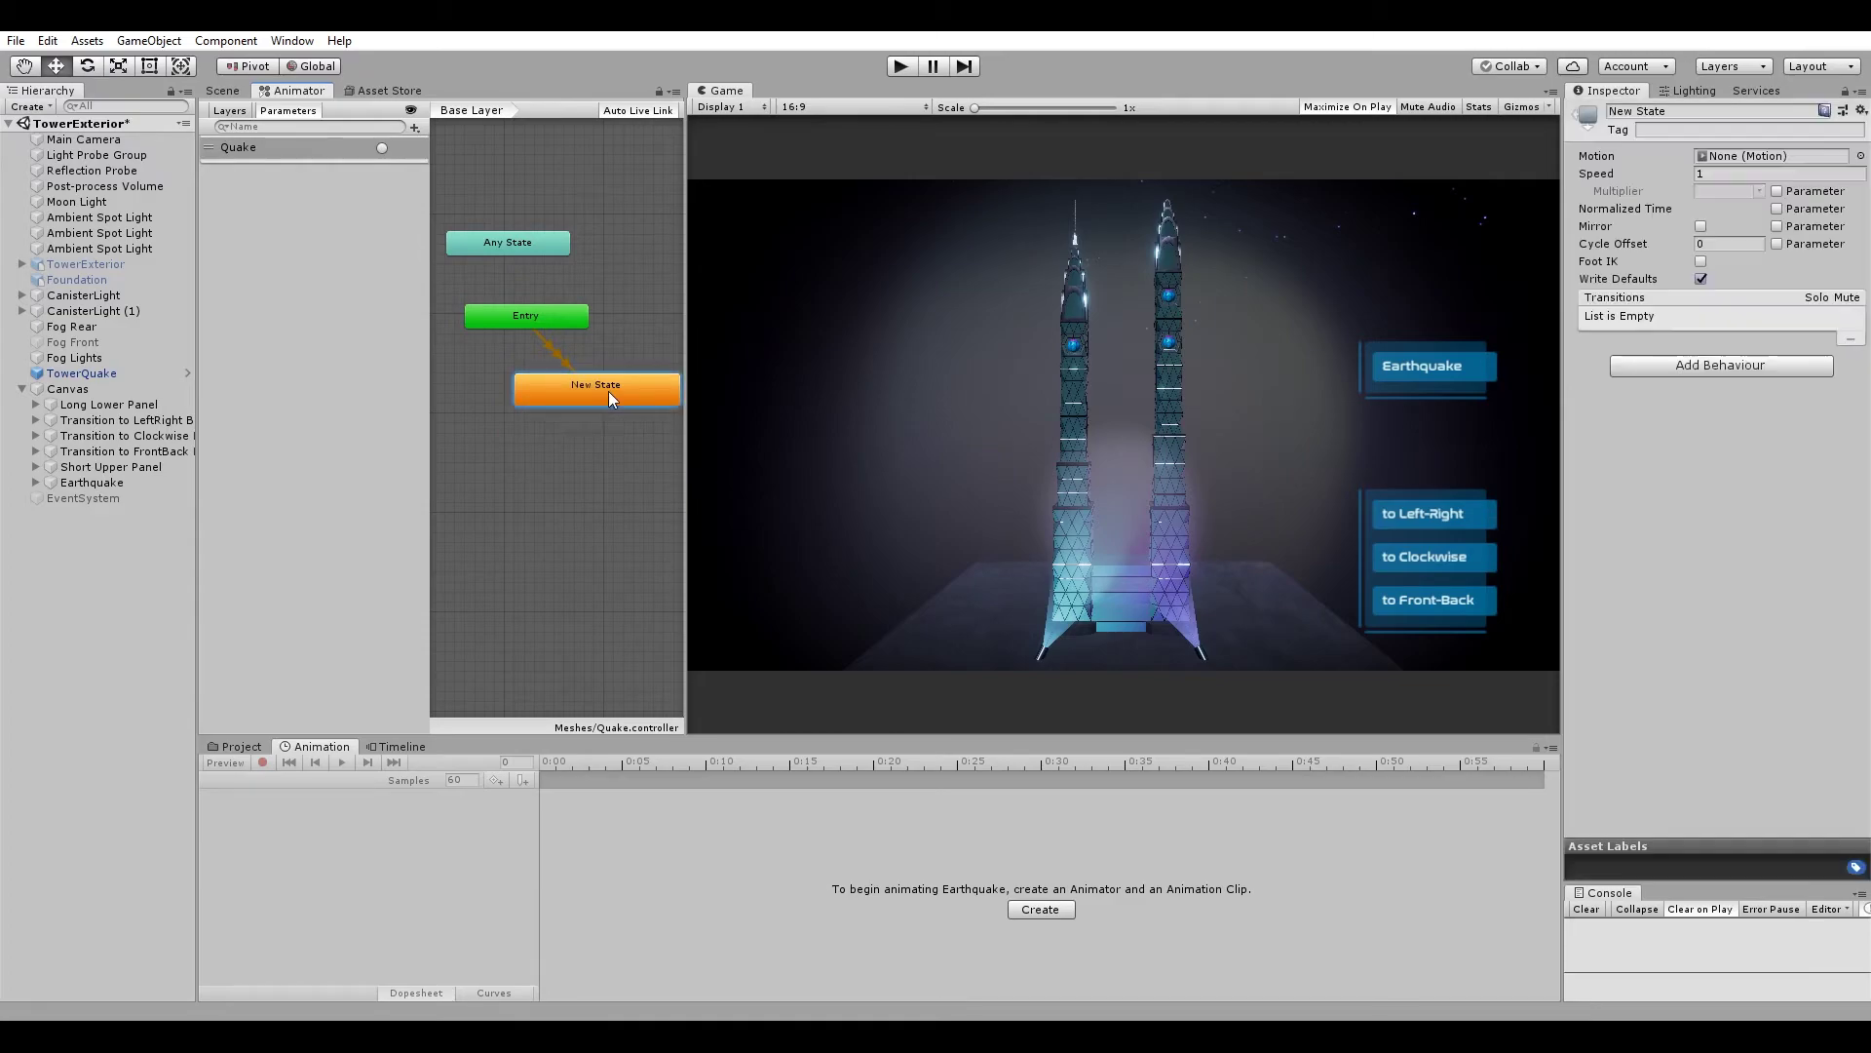
left_click_drag(608, 391, 551, 388)
left_click(534, 356)
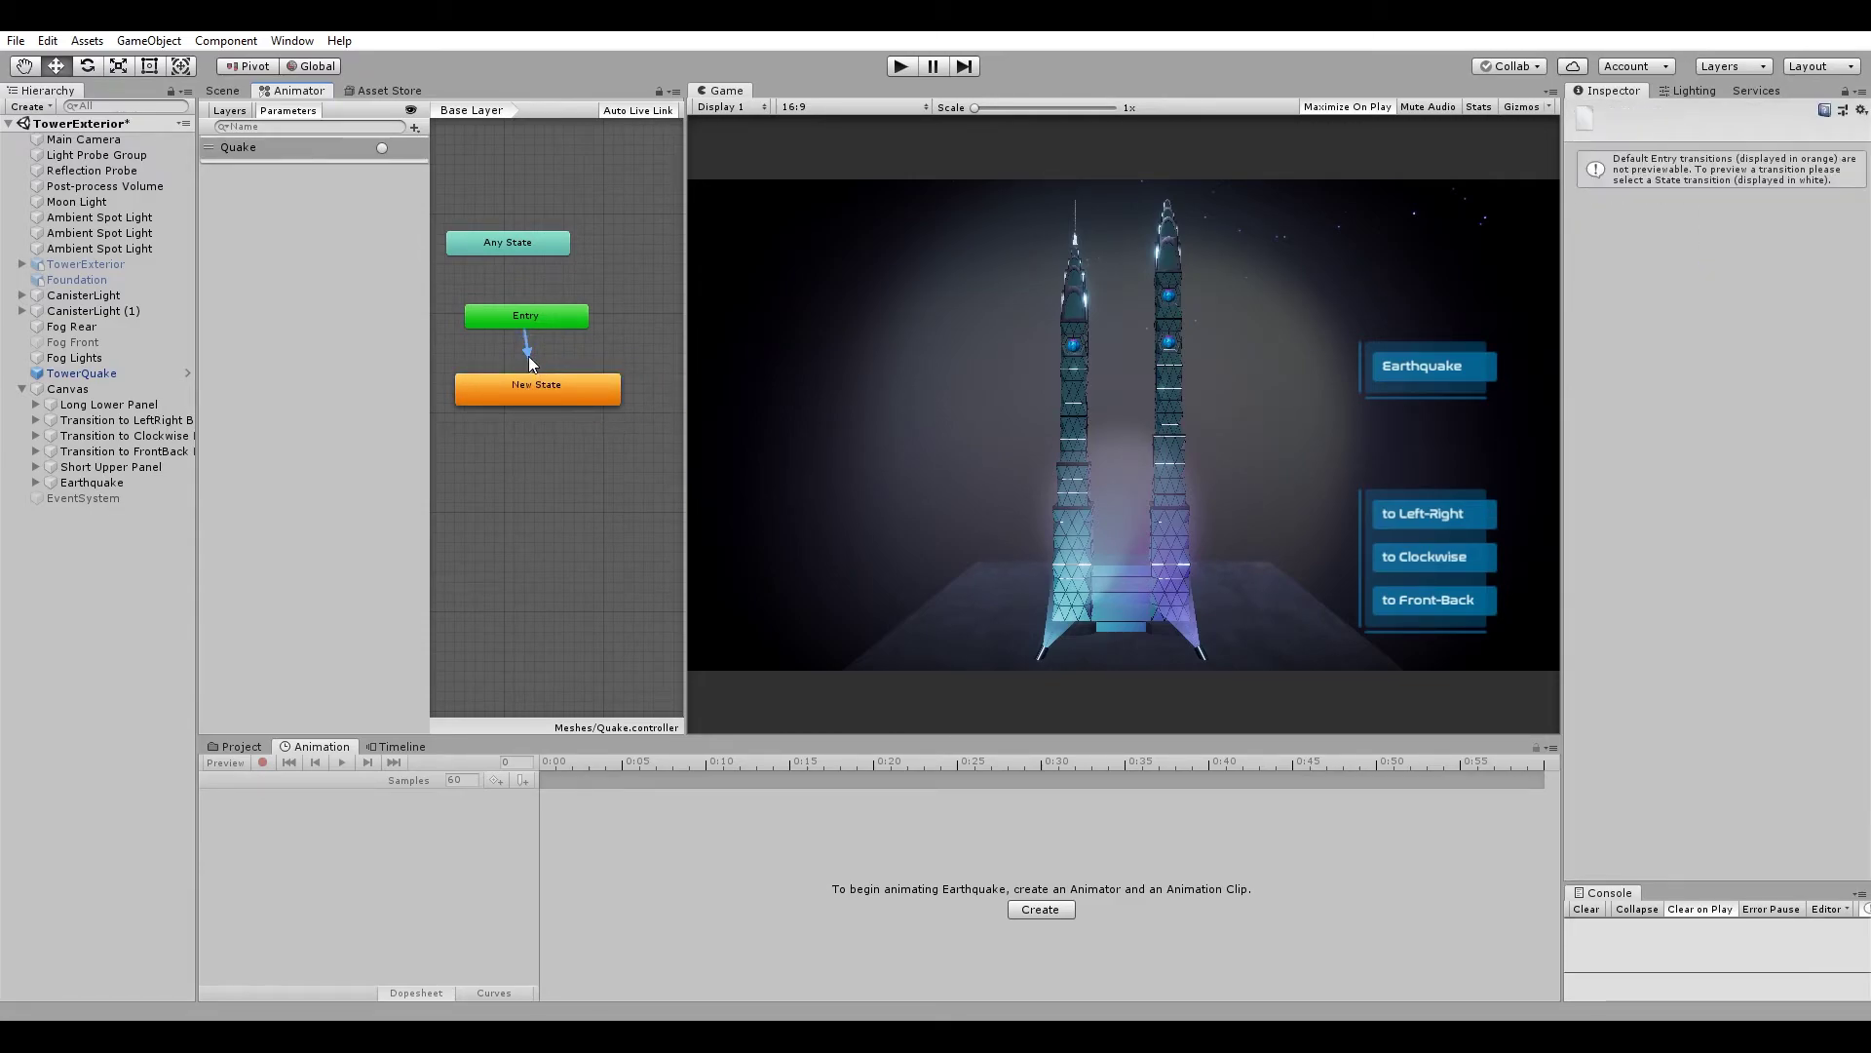
left_click(535, 384)
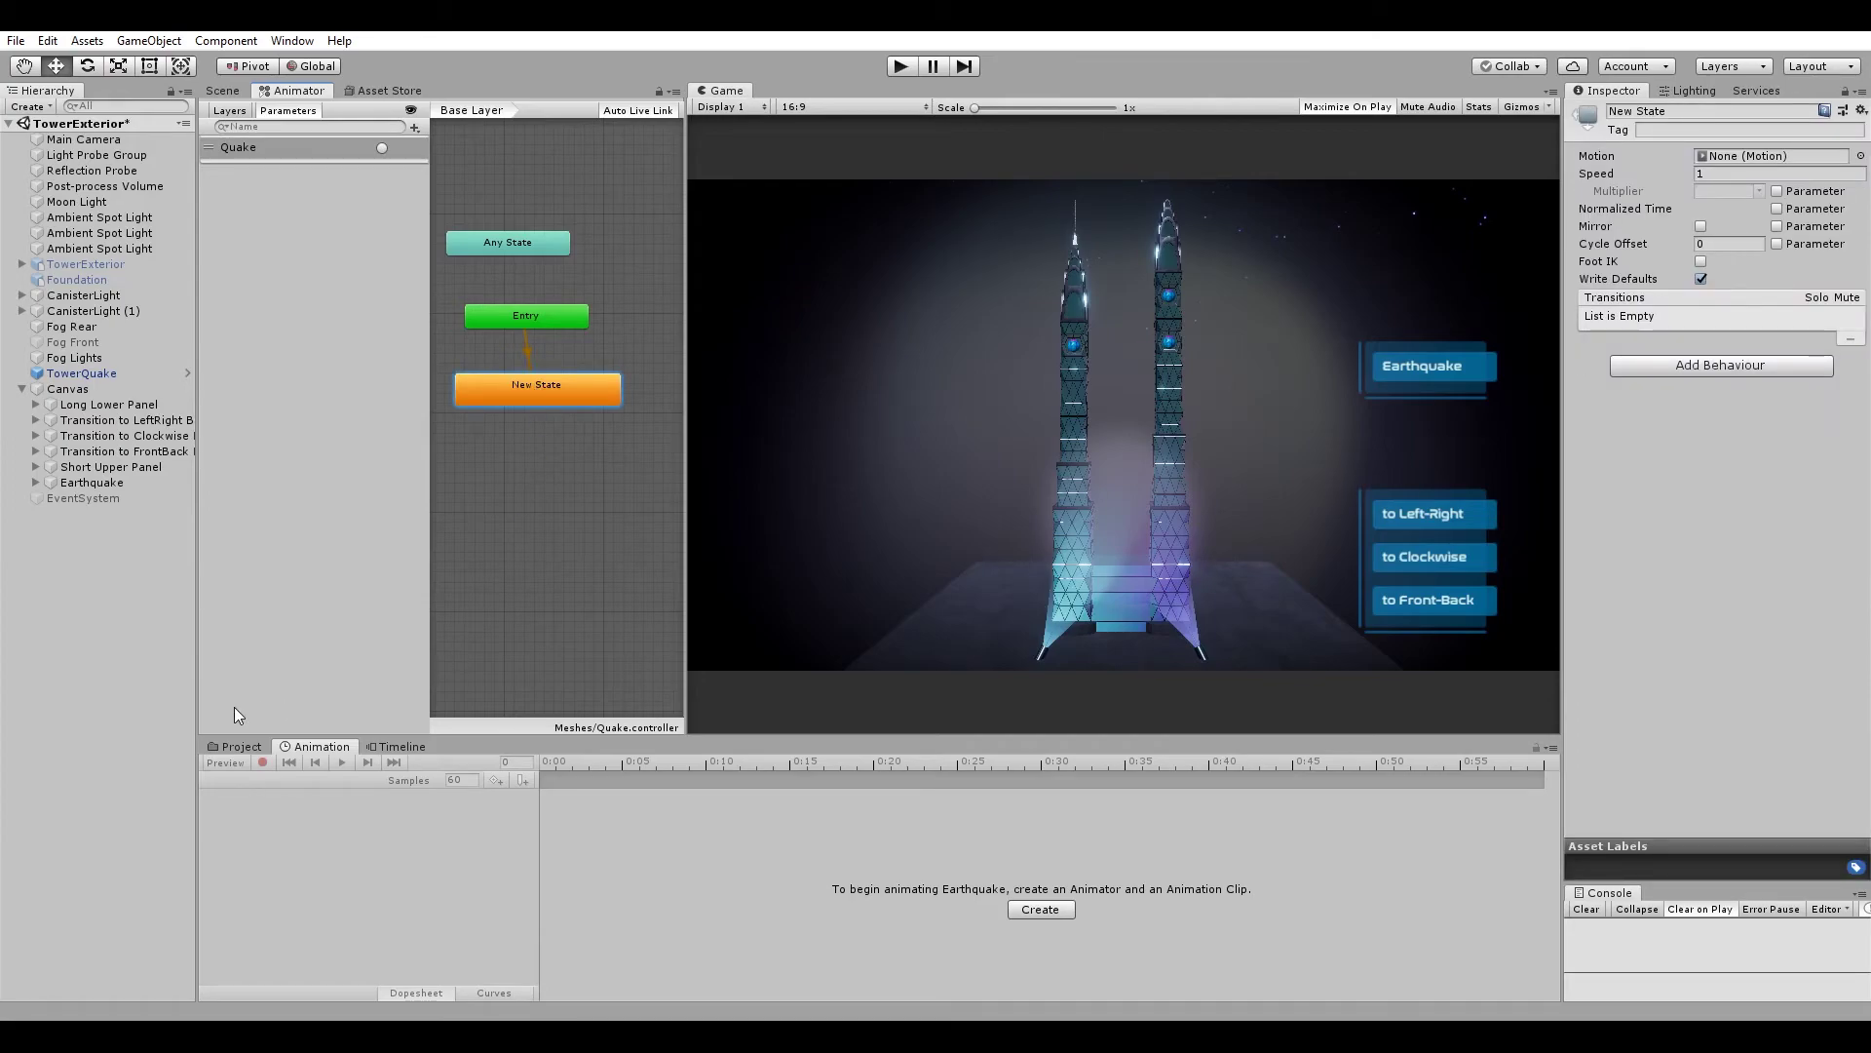
left_click(234, 746)
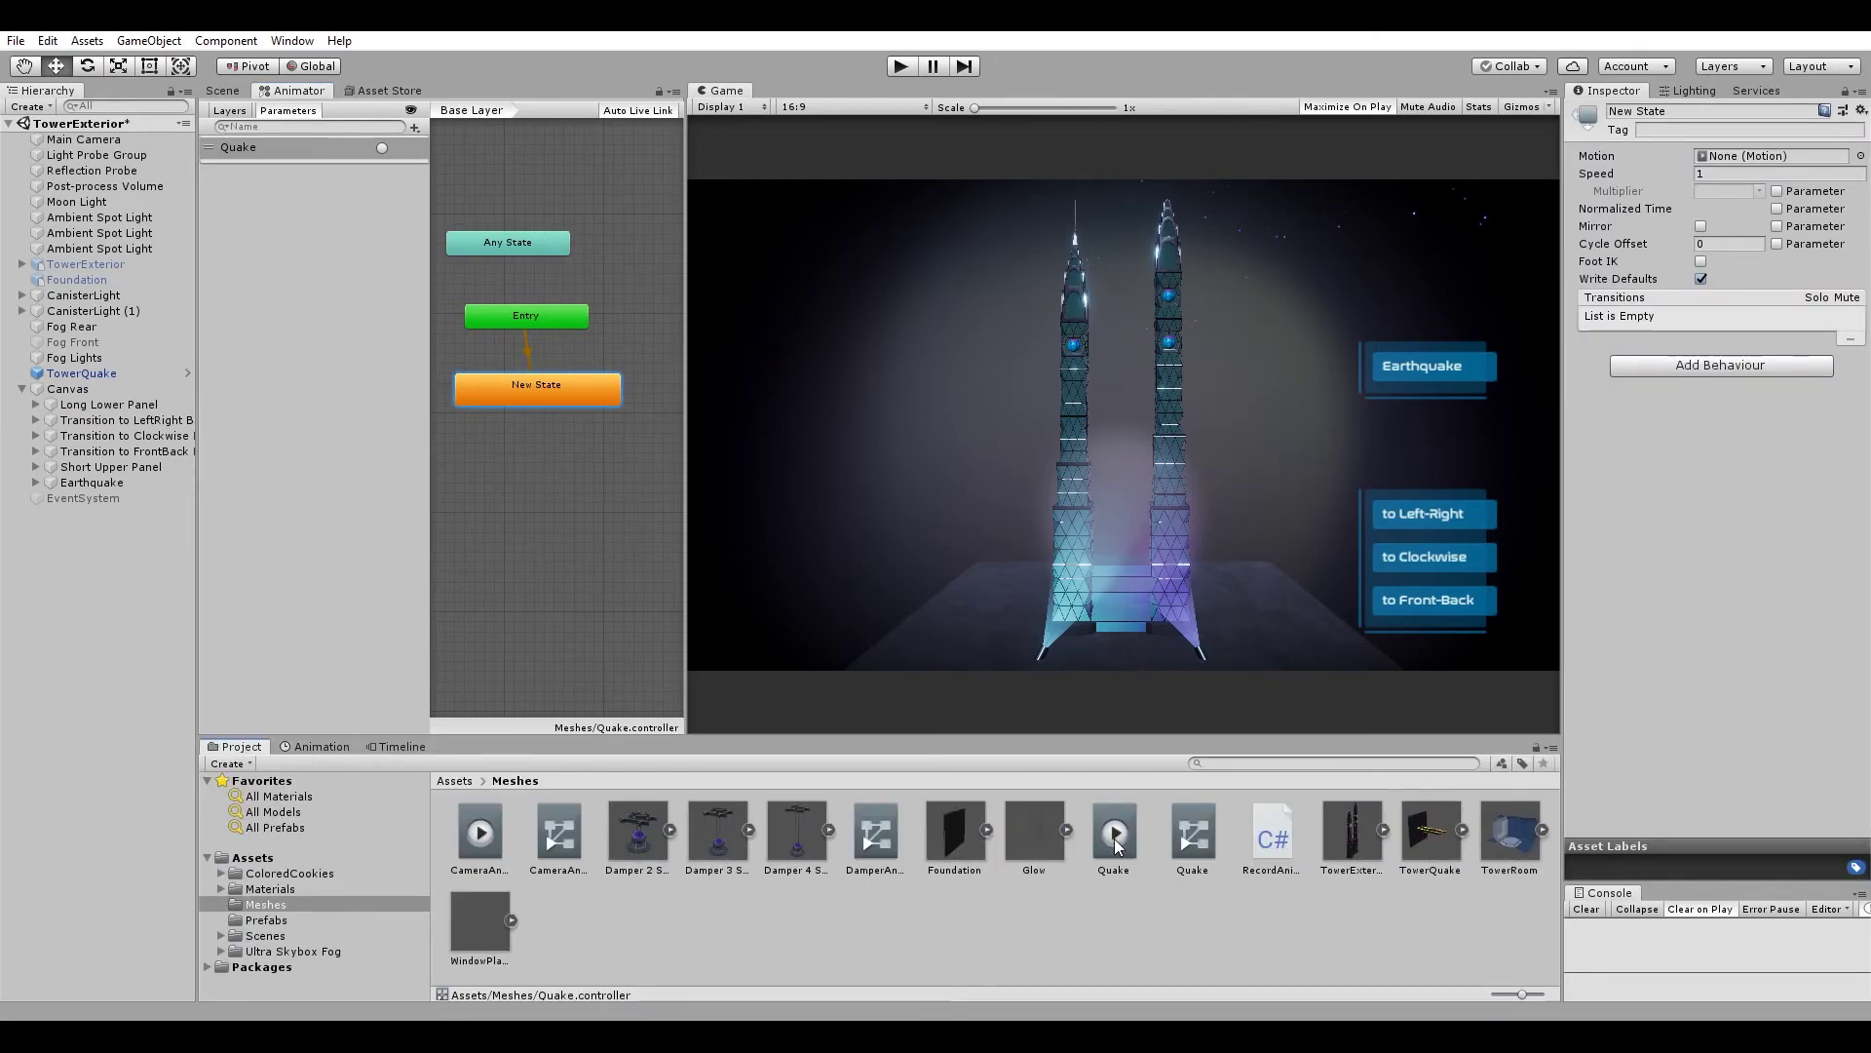
Place the Quake clip as a state and connect New State to it with a transition.
mouse_move(1115, 834)
left_mouse_down()
mouse_move(501, 496)
mouse_move(555, 475)
left_mouse_up()
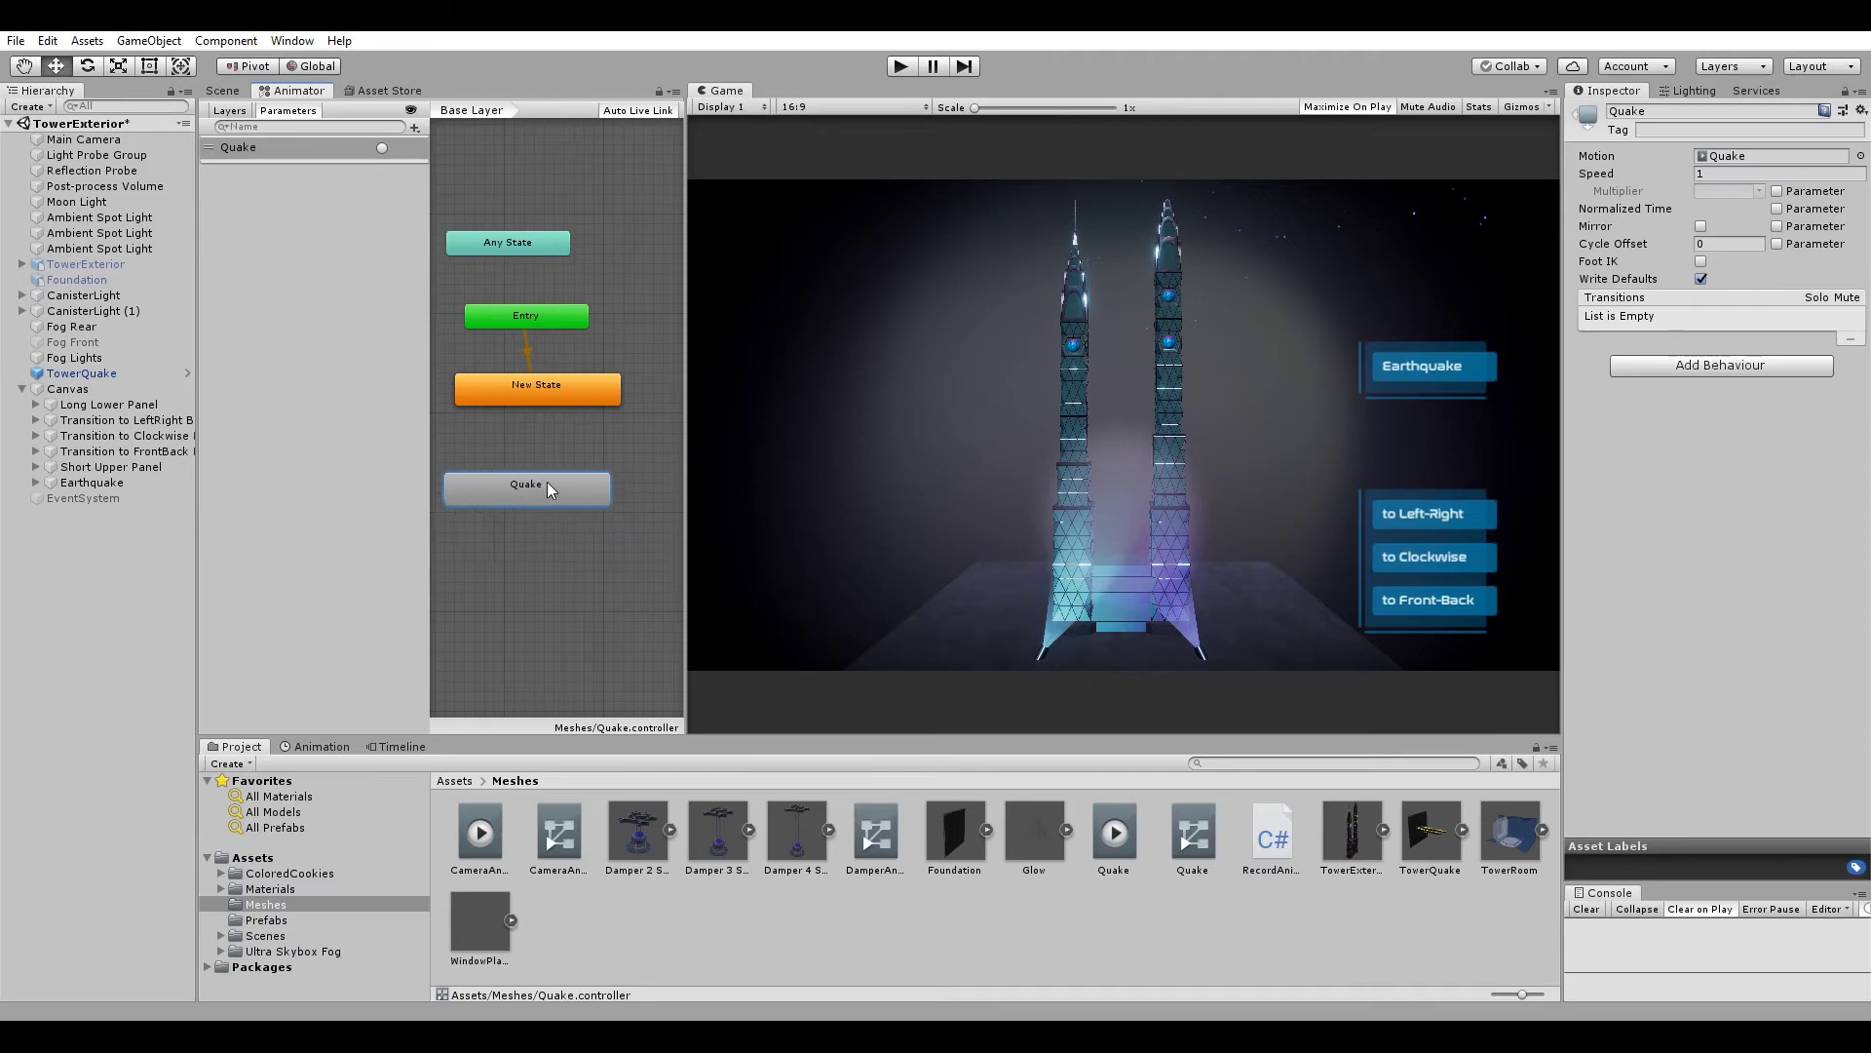
right_click(566, 395)
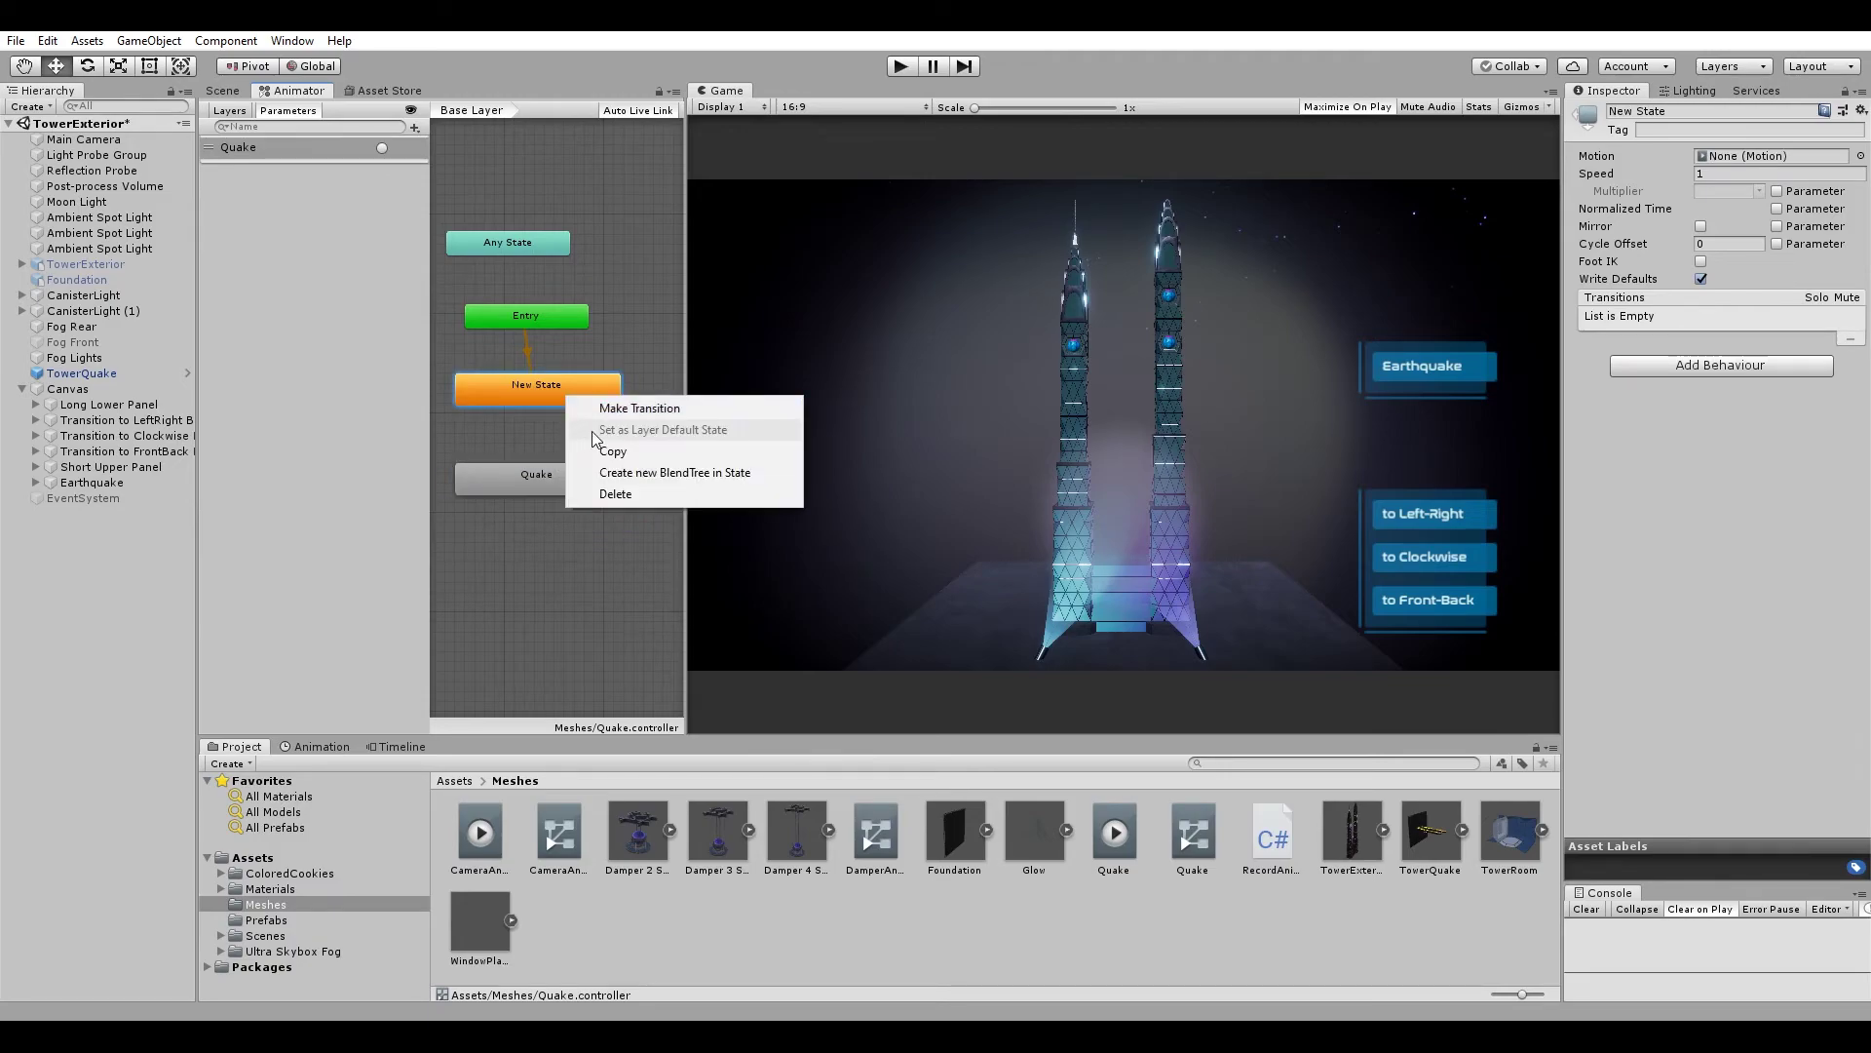
left_click(592, 403)
left_click(552, 474)
Give the New State to Quake transition a Quake trigger condition, then select Earthquake.
left_click(533, 434)
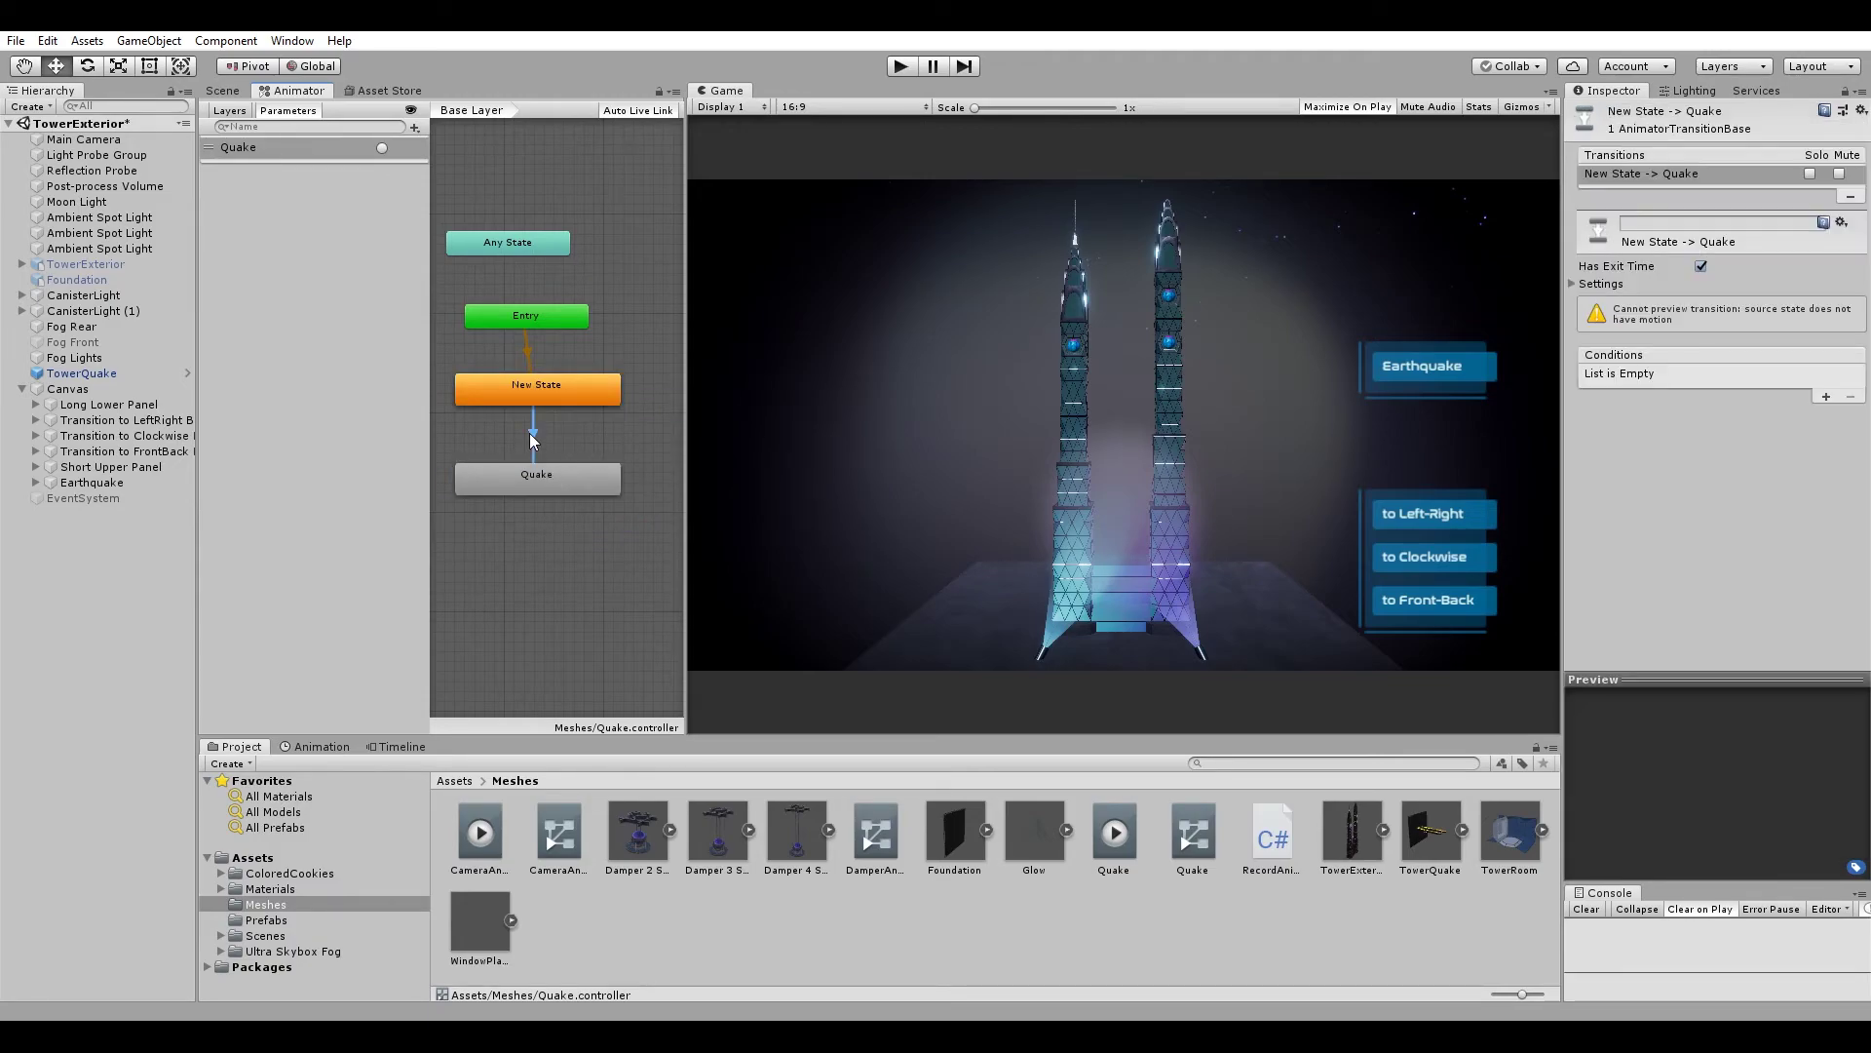
left_click(1824, 395)
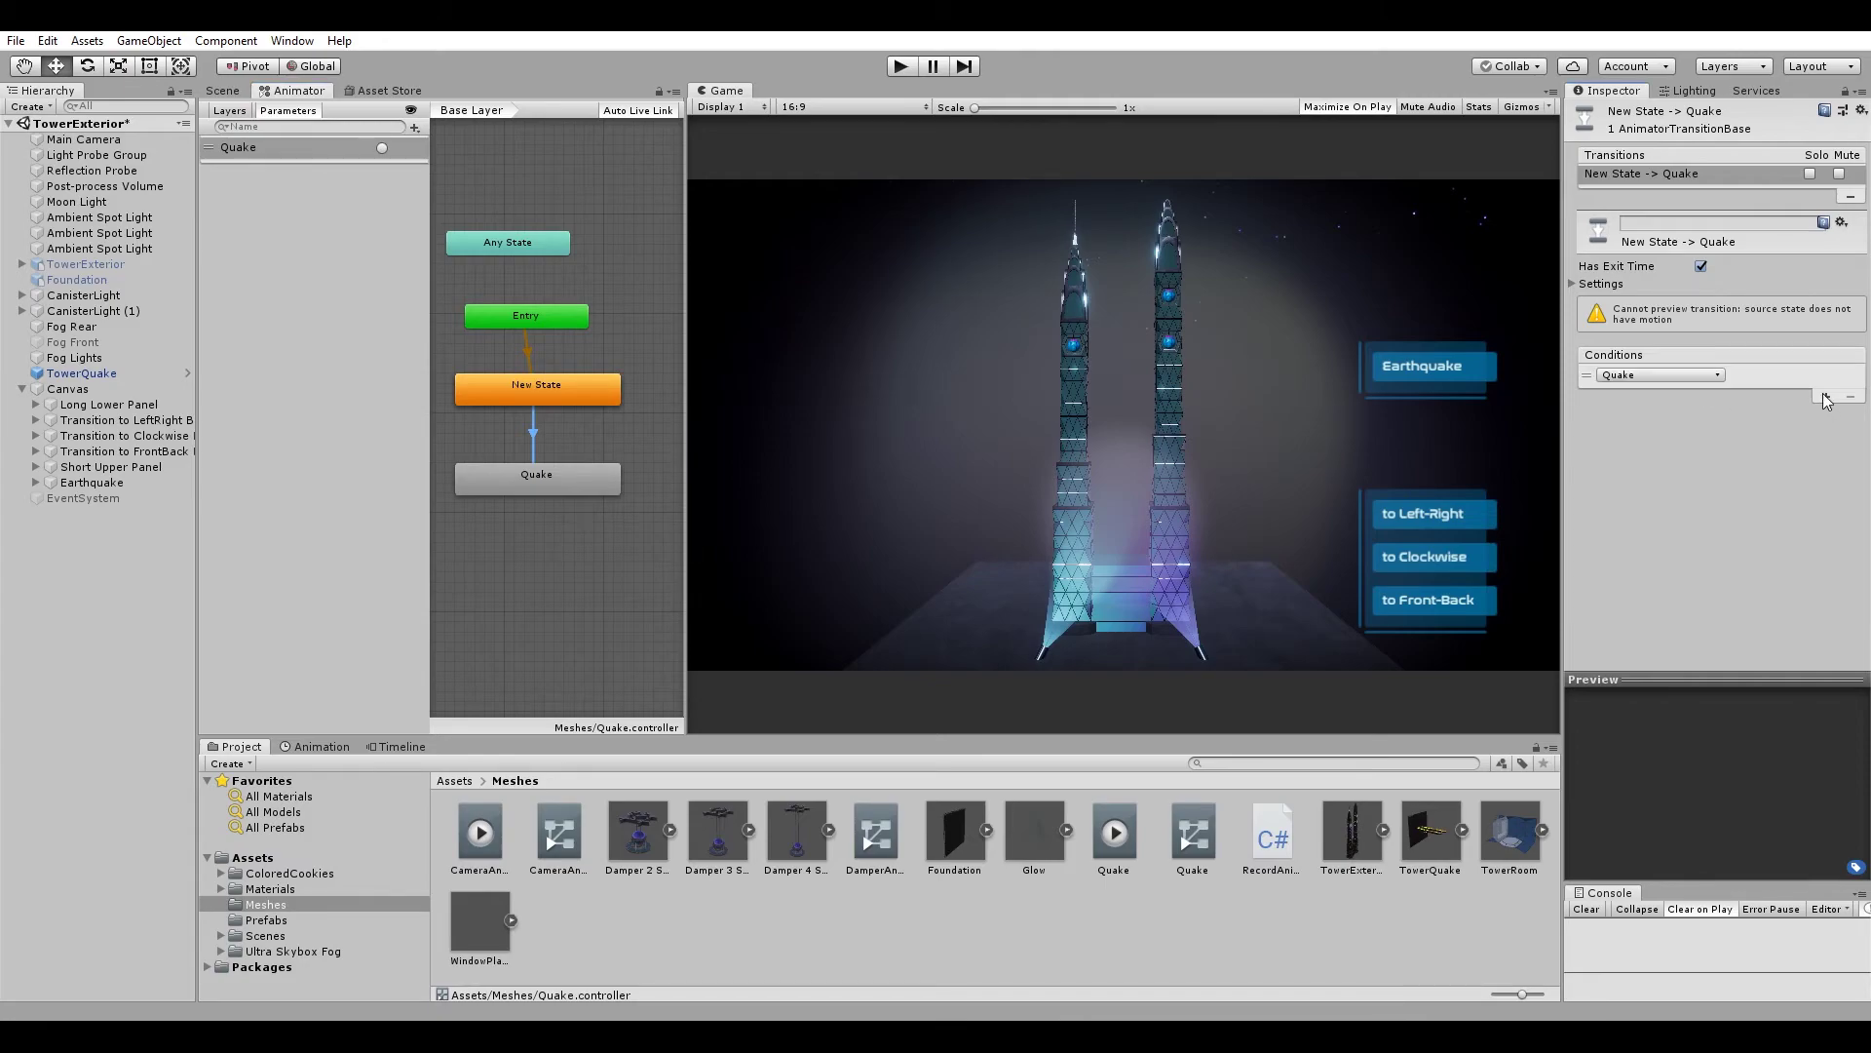
left_click(1678, 376)
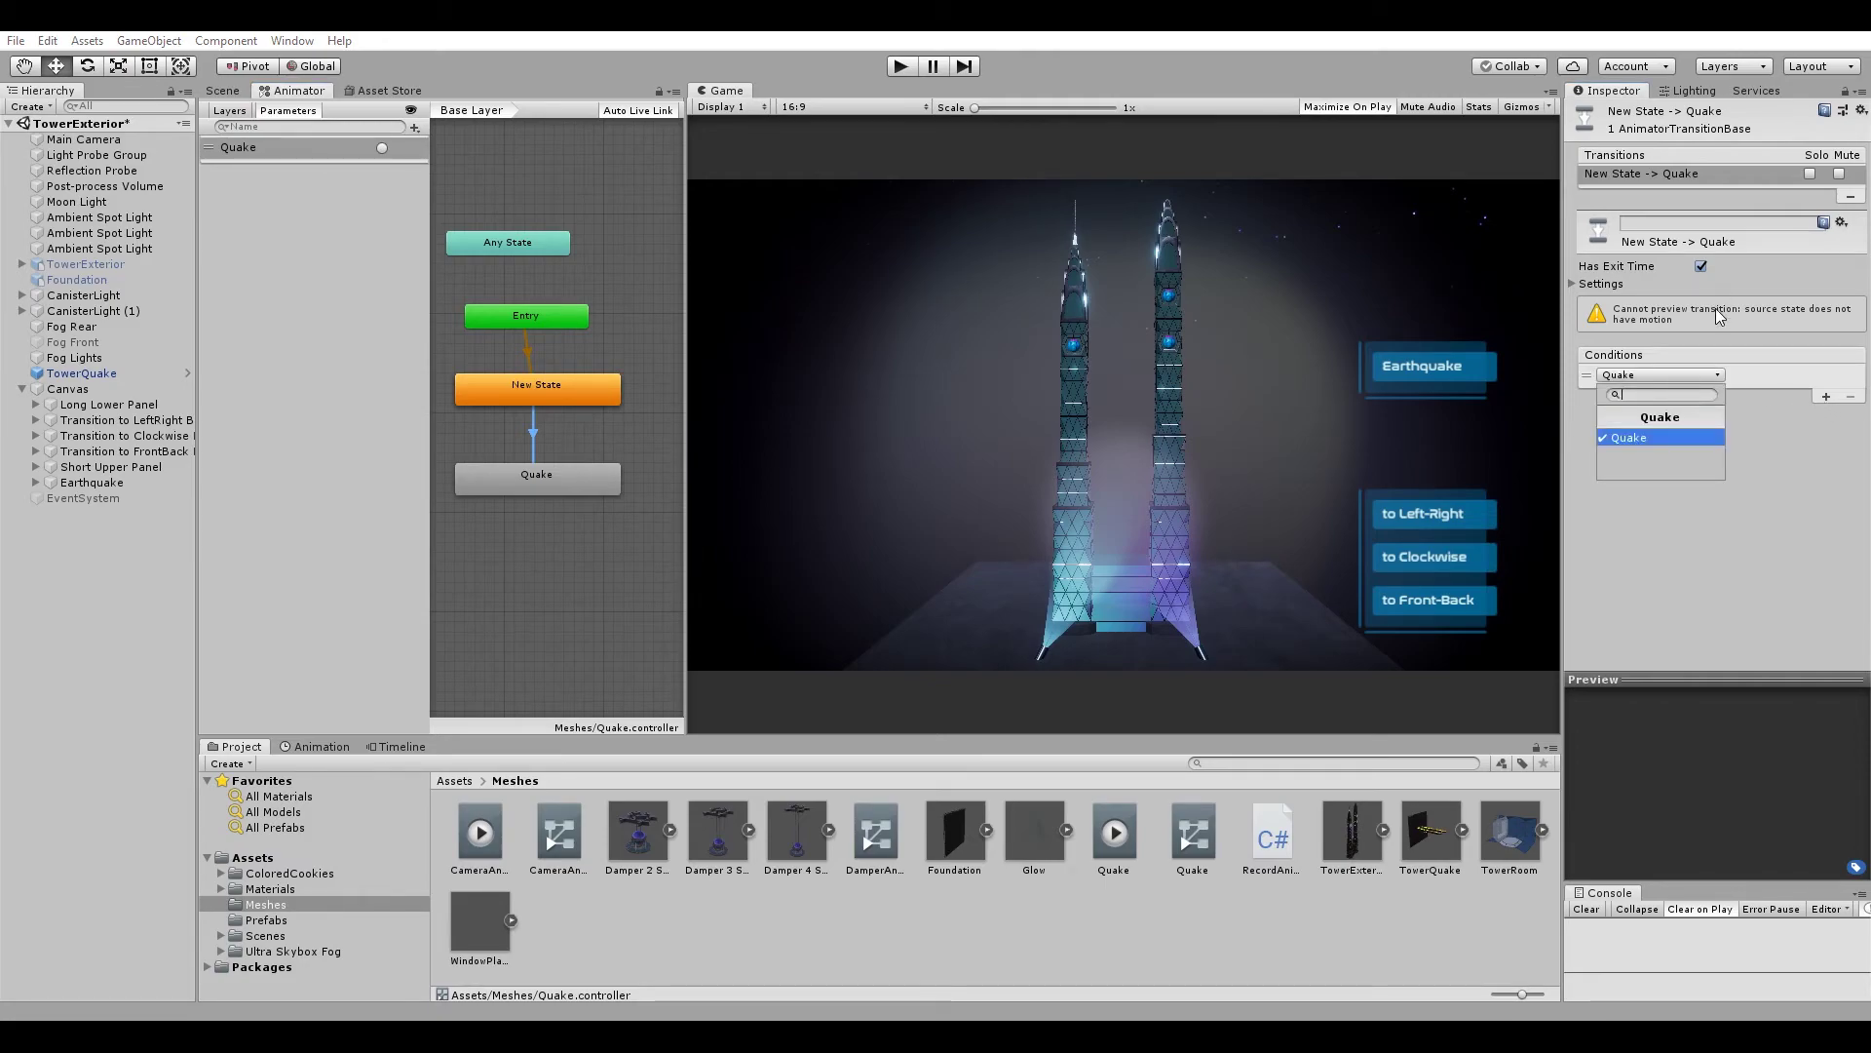
left_click(1746, 357)
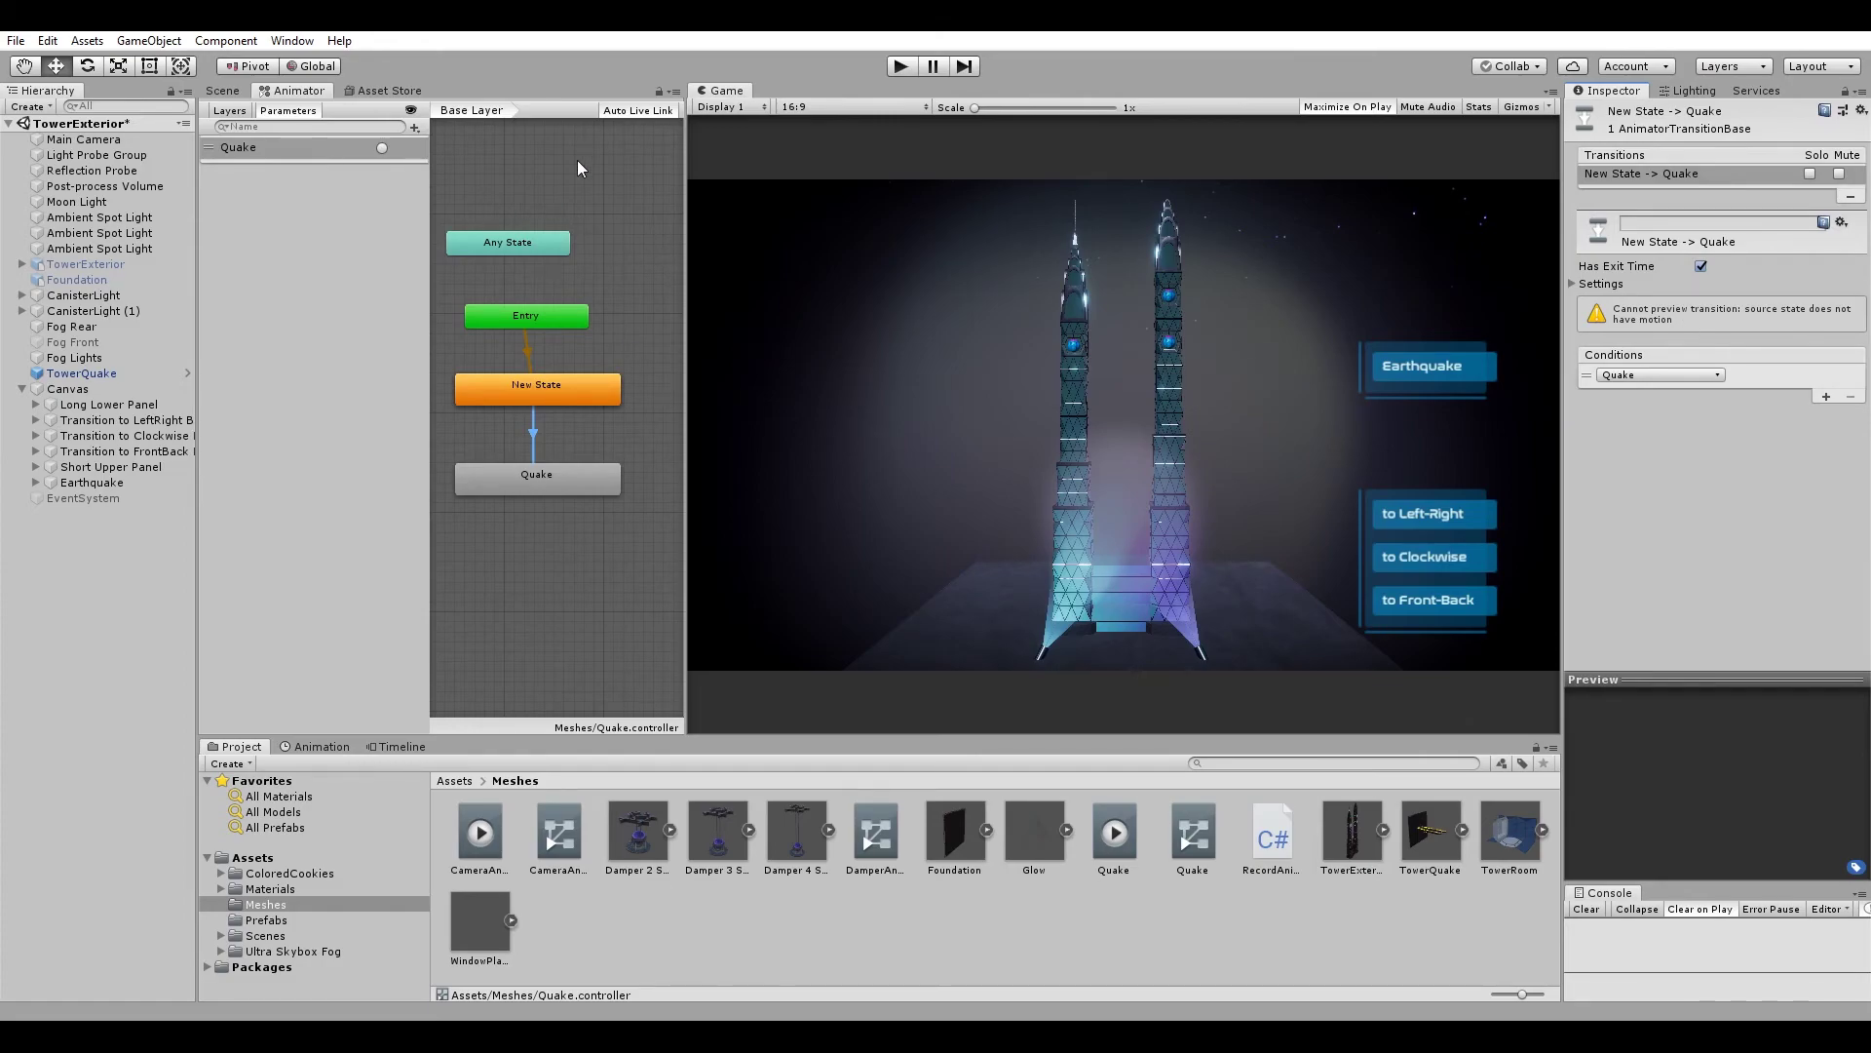
left_click(90, 482)
scroll(1803, 583, "down", 2)
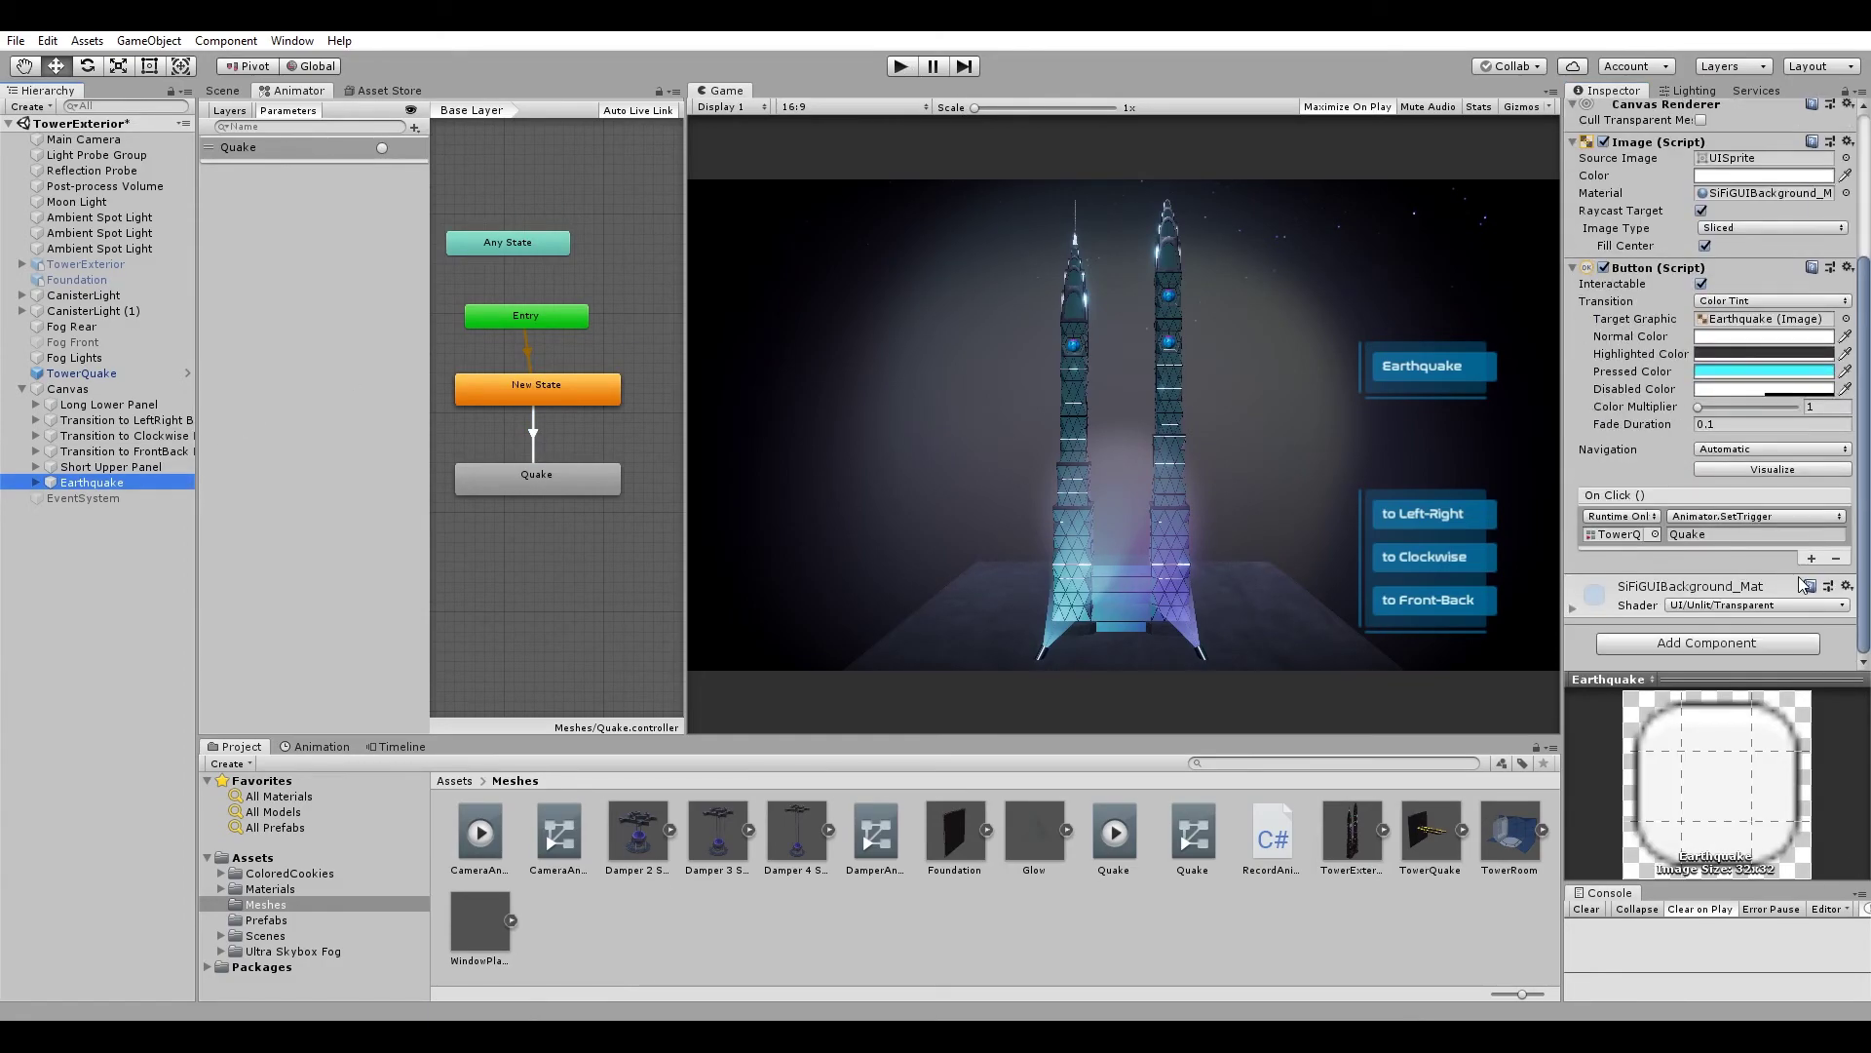
left_click(901, 66)
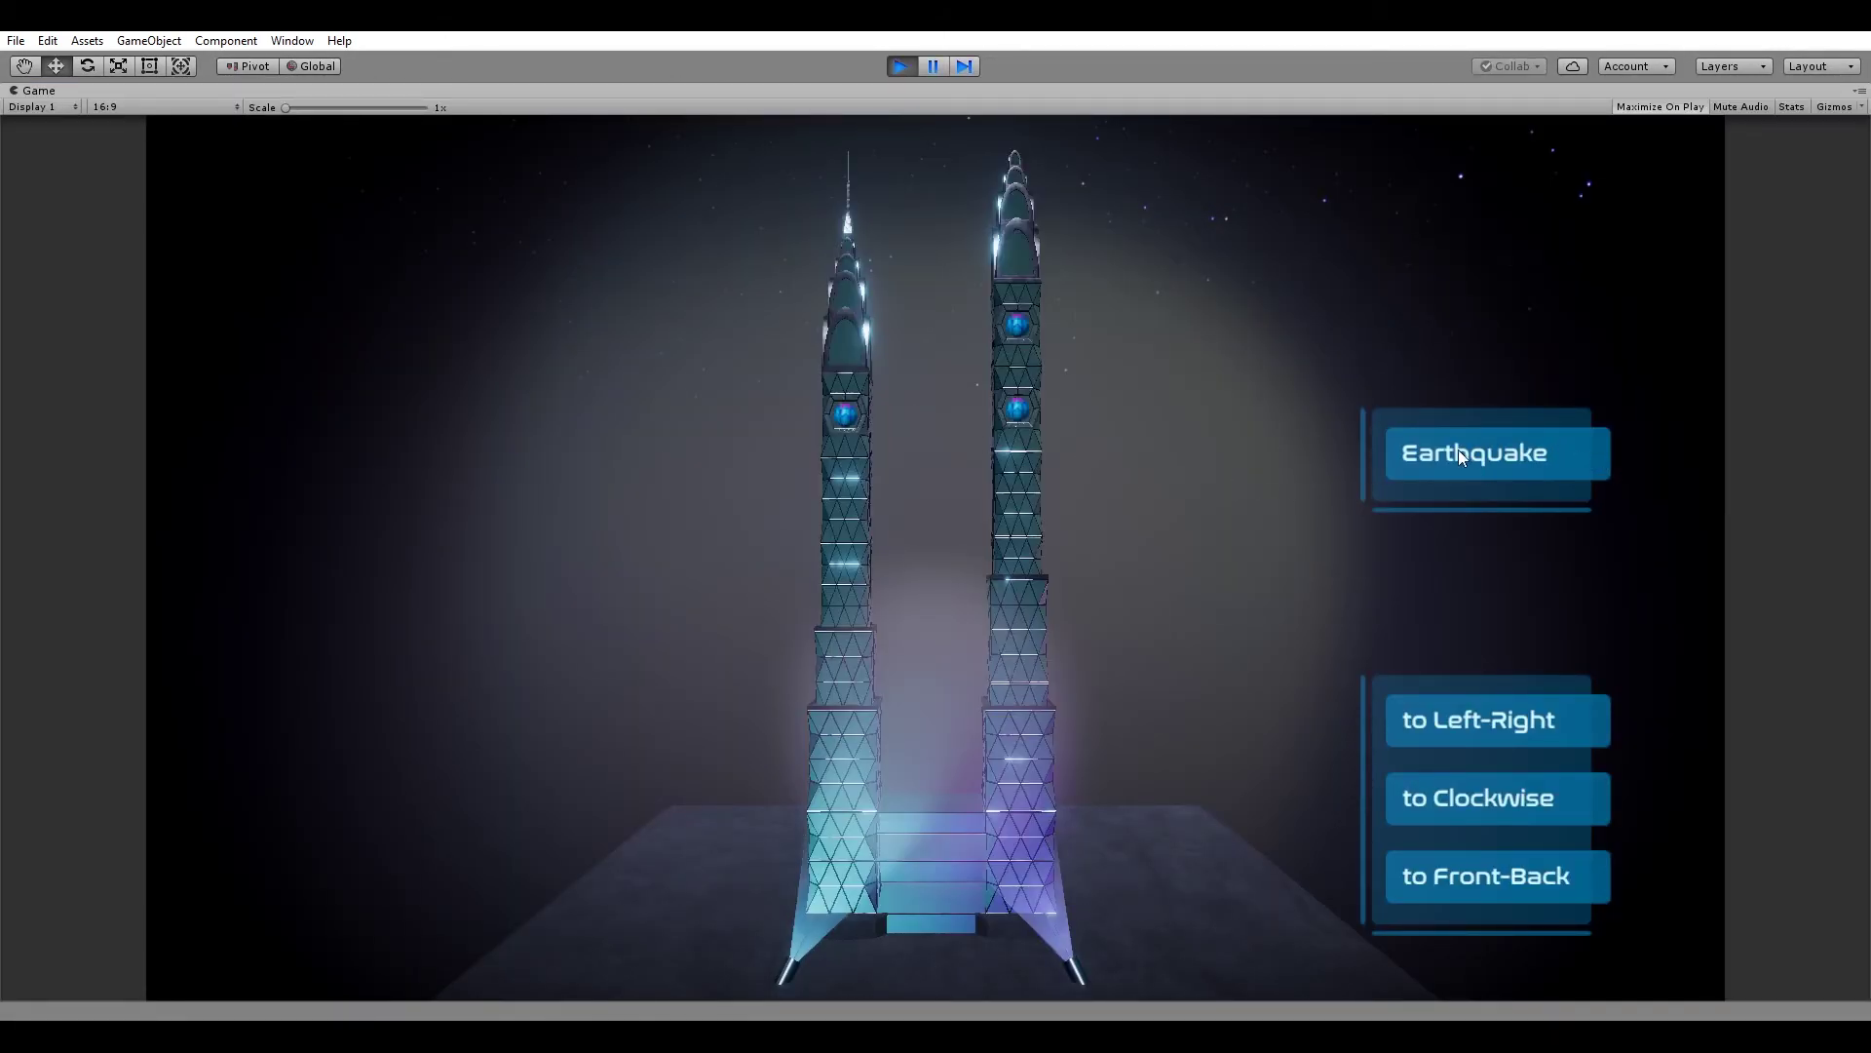
left_click(902, 66)
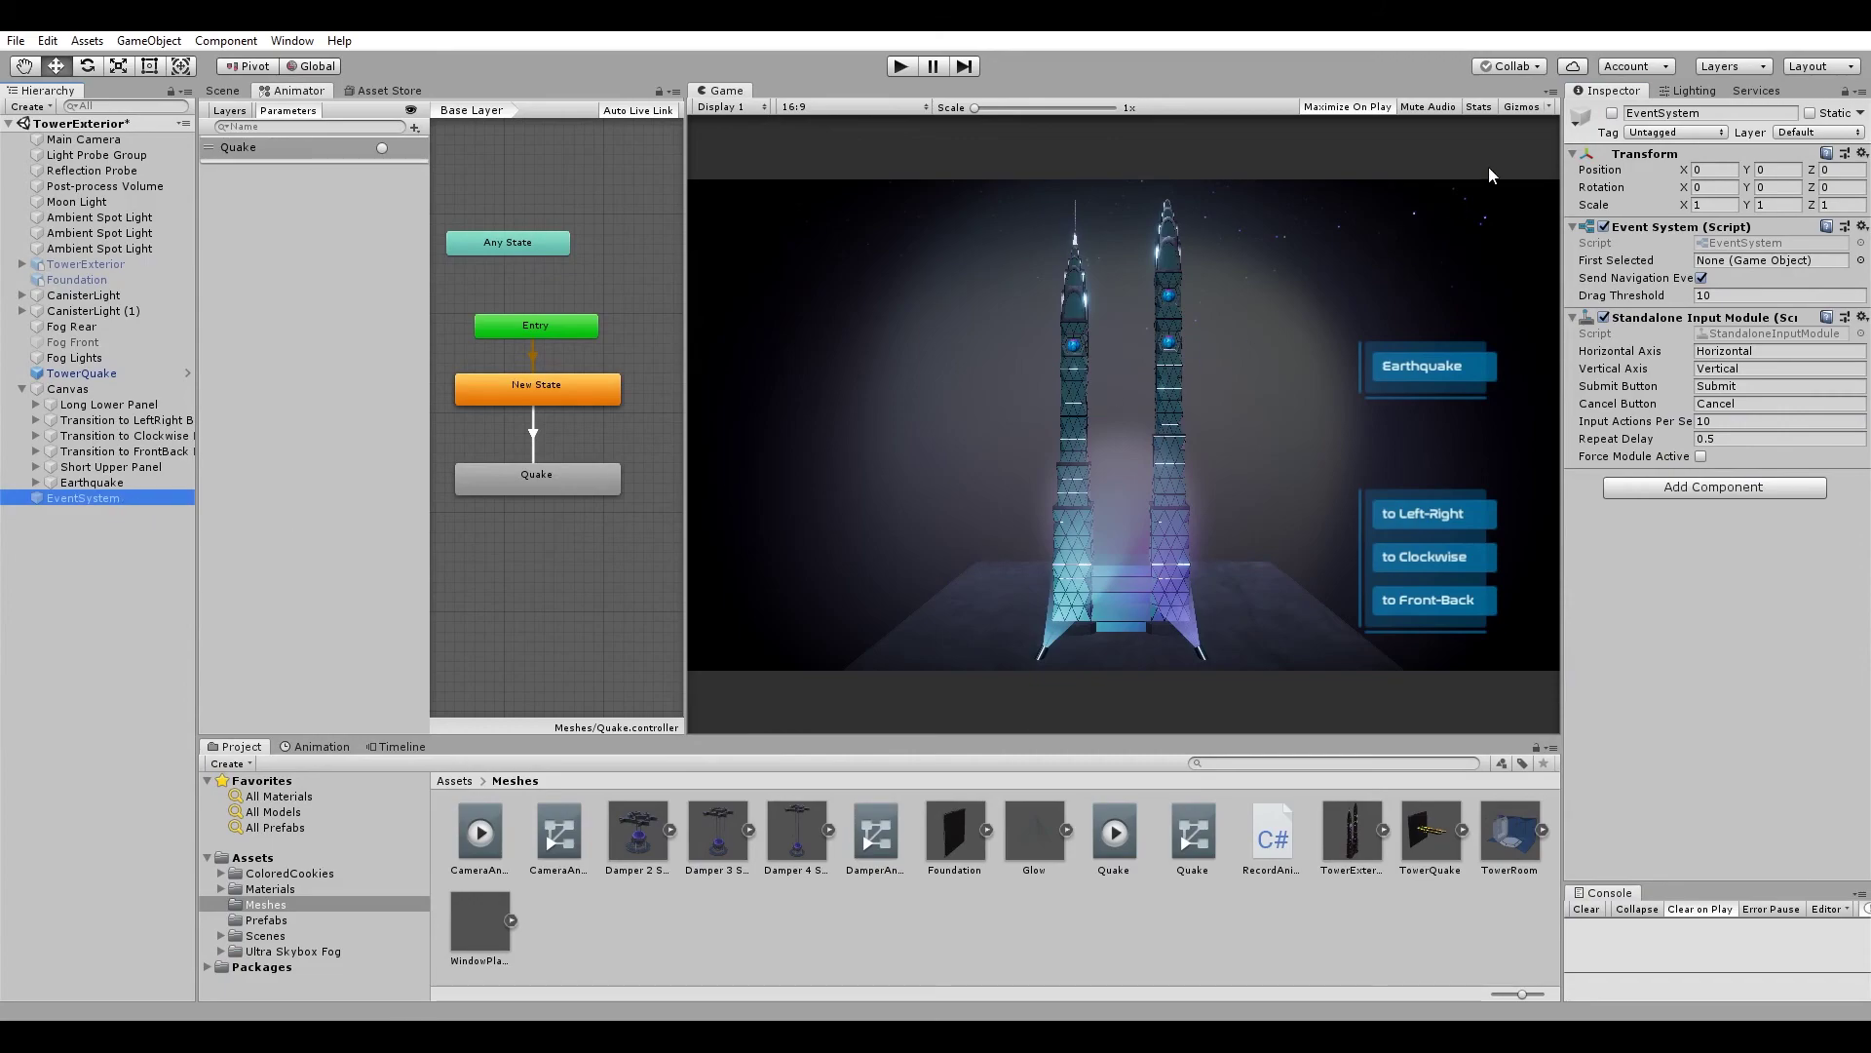
Enable the EventSystem object and enter play mode for another test run.
left_click(1614, 114)
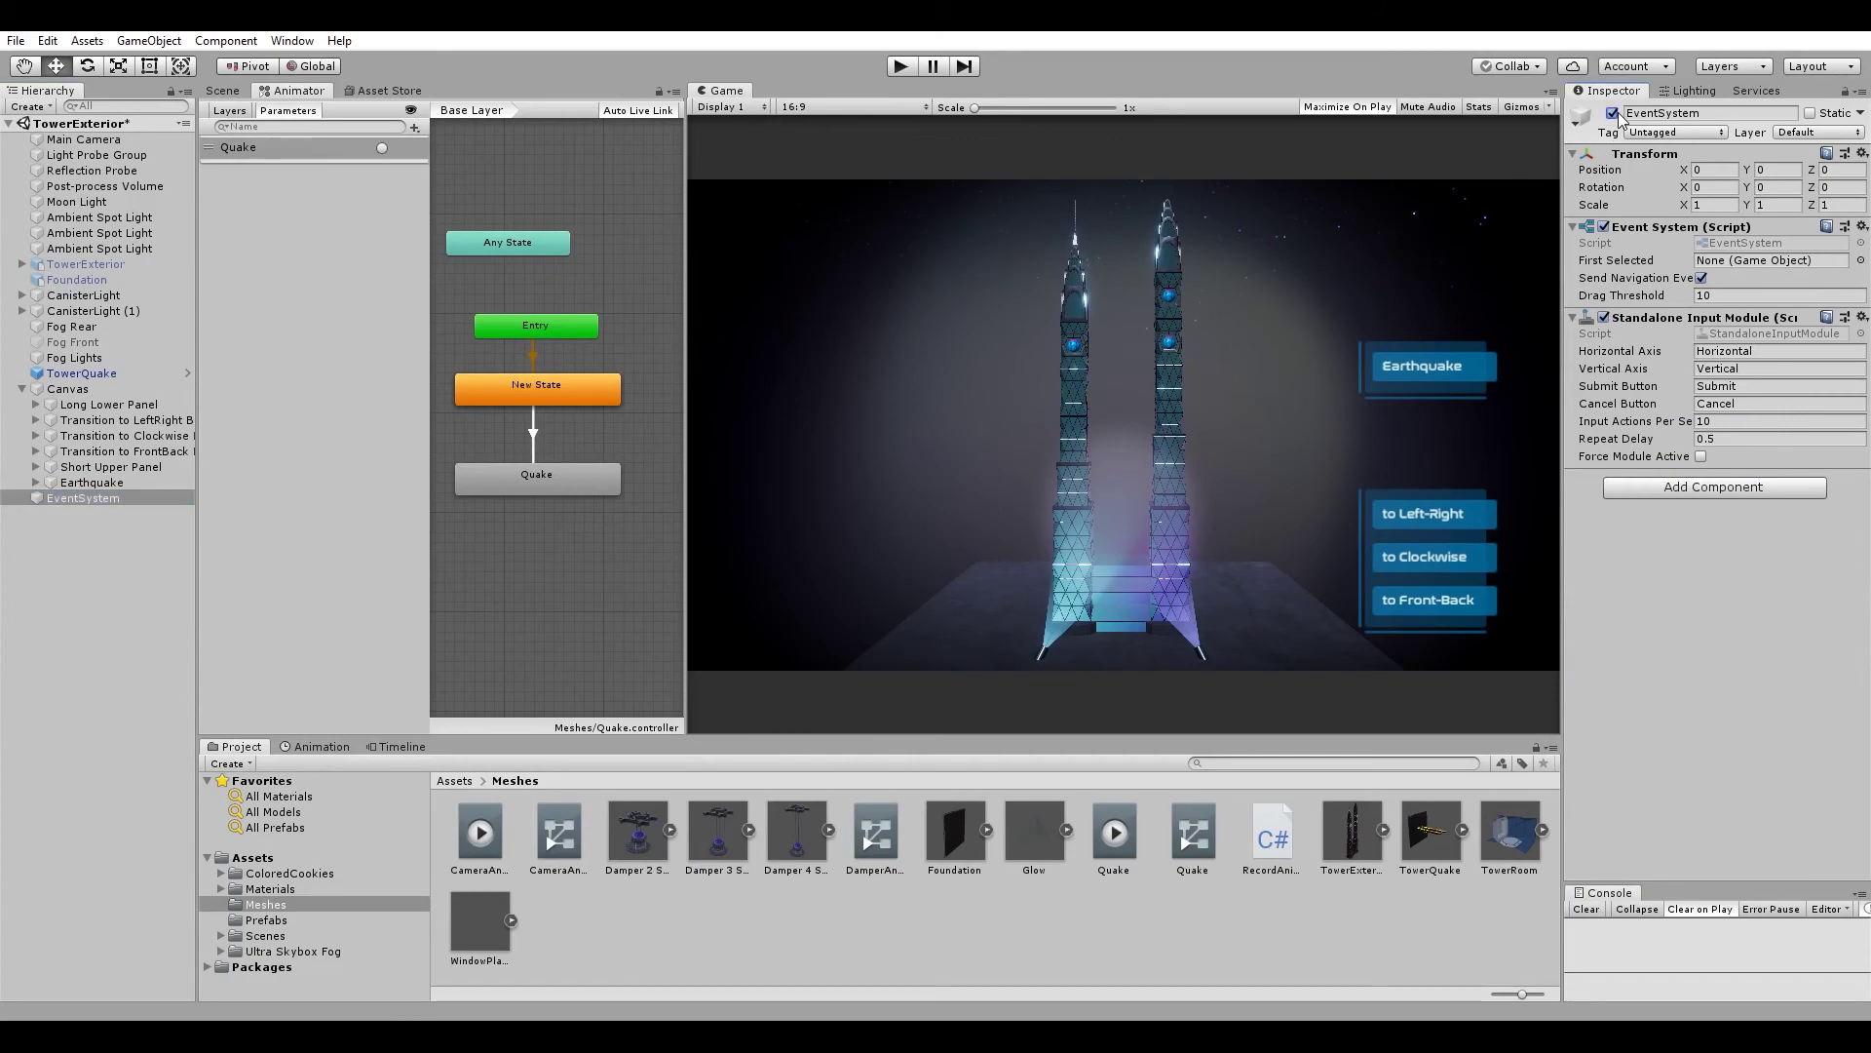
left_click(899, 66)
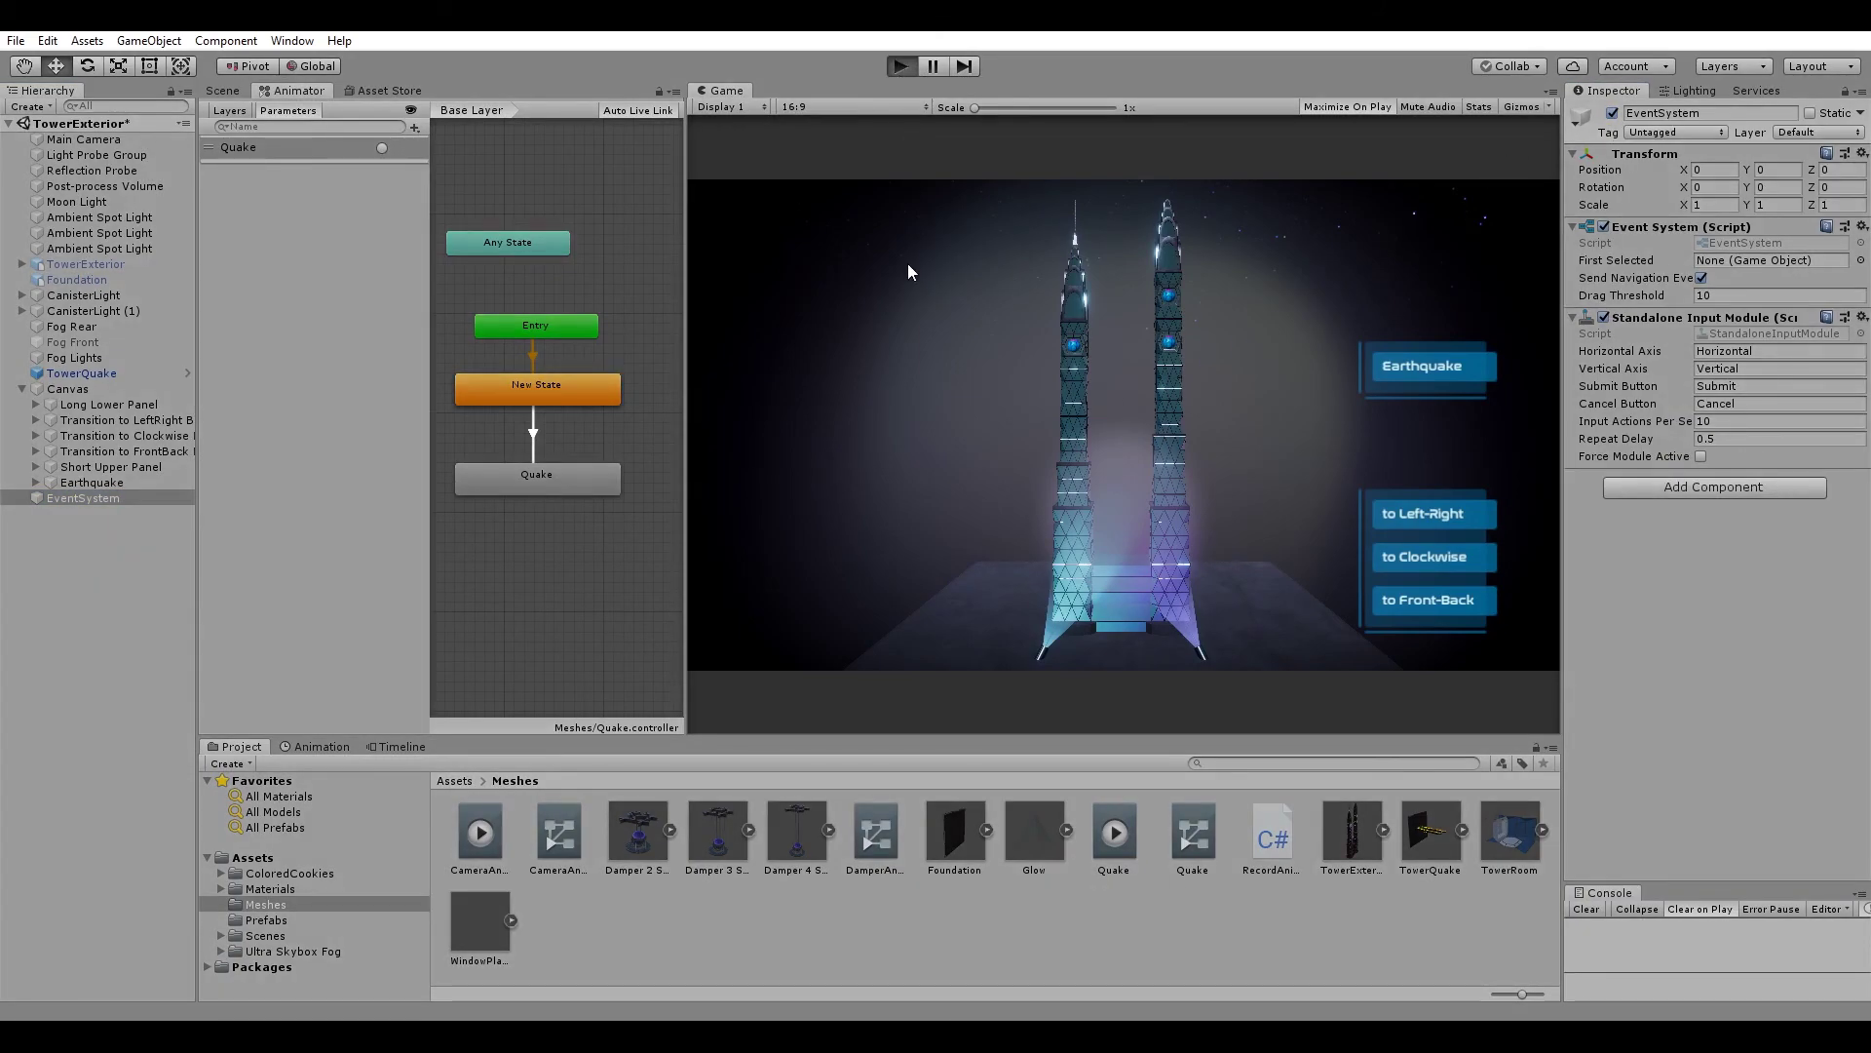